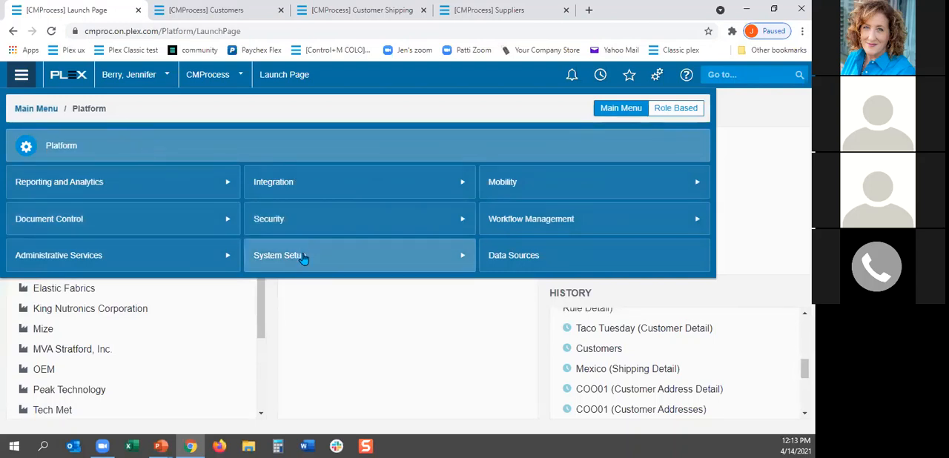
Step: Open the Print Document Setup Manager under System Setup's Document Setup and look through all documents with Production status
click(378, 262)
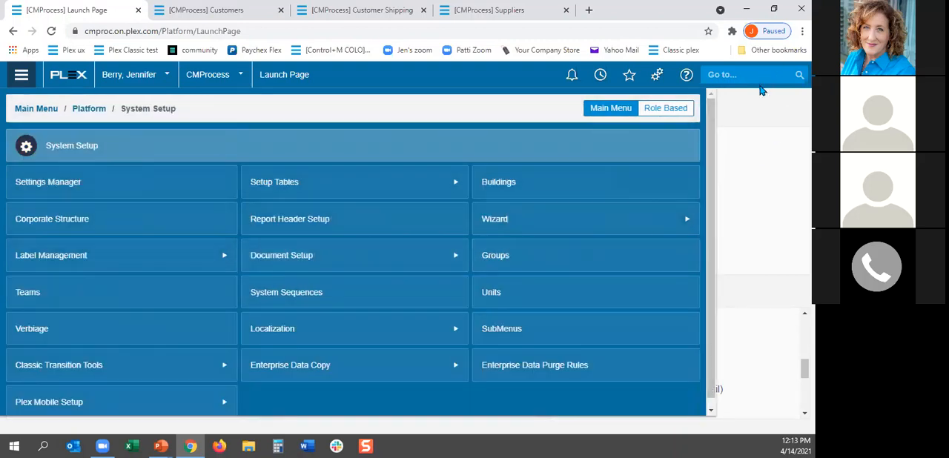
click(336, 264)
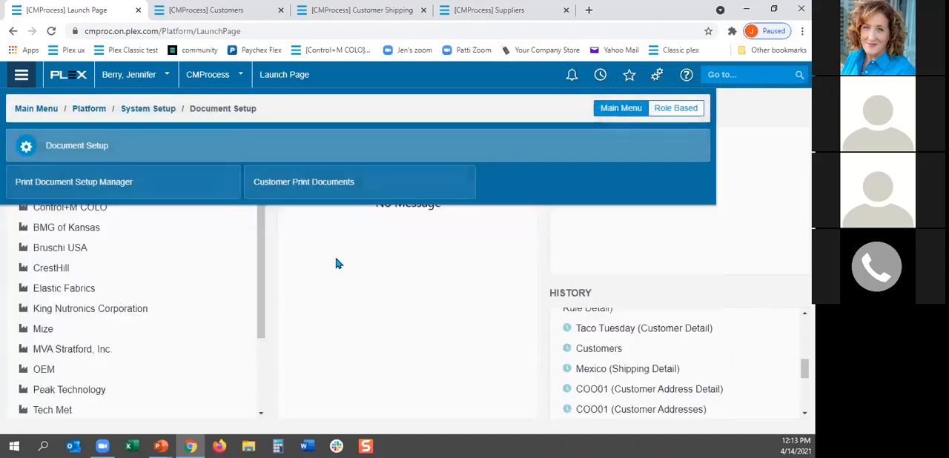
click(65, 186)
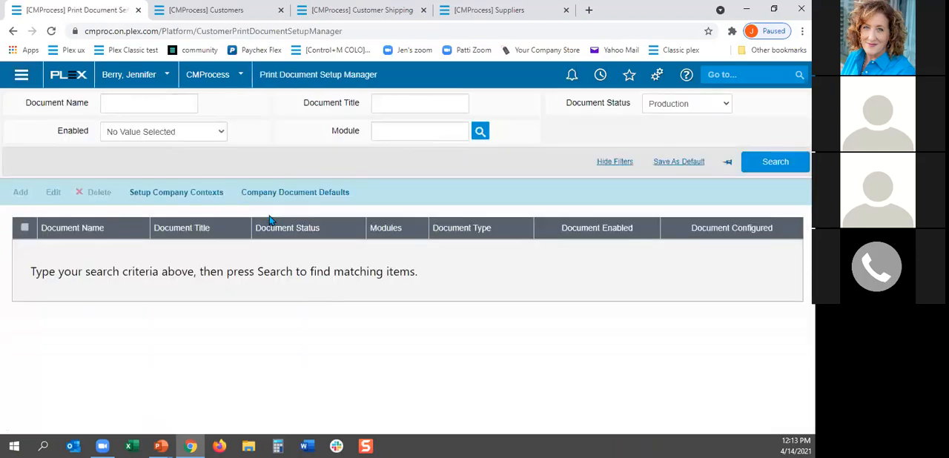
click(775, 162)
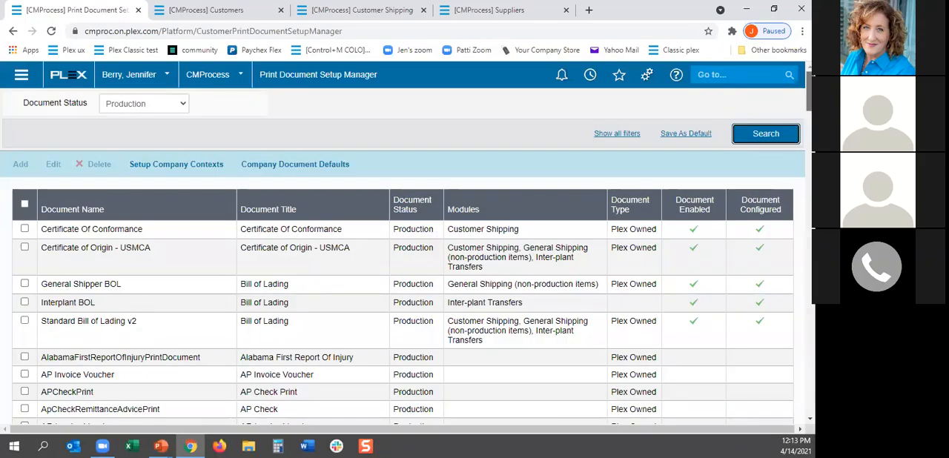
scroll(402, 259, down, 3)
scroll(787, 199, down, 5)
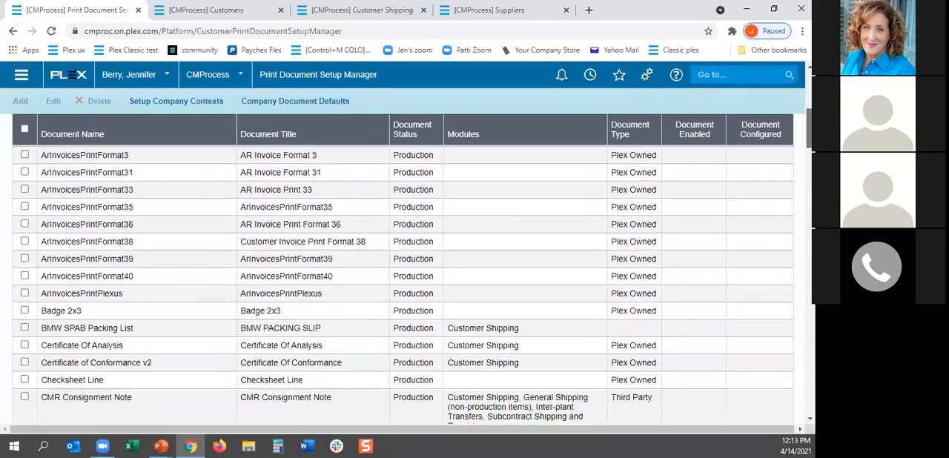
scroll(750, 274, down, 15)
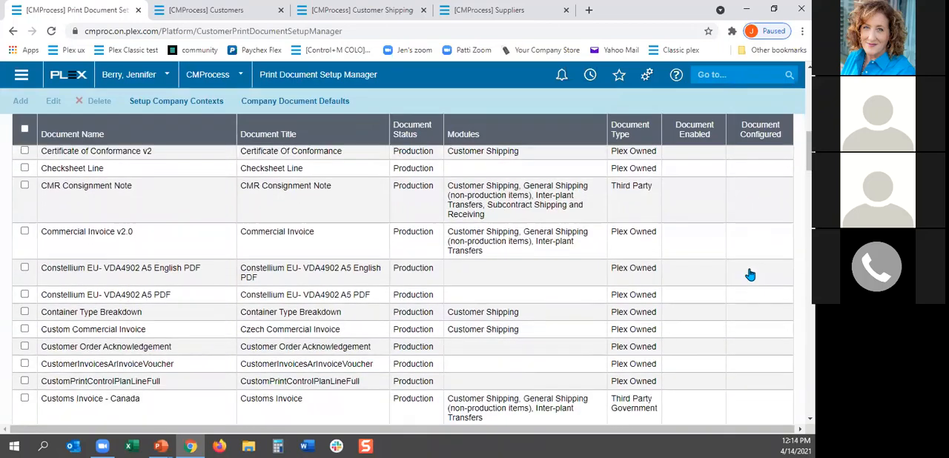
scroll(750, 274, down, 10)
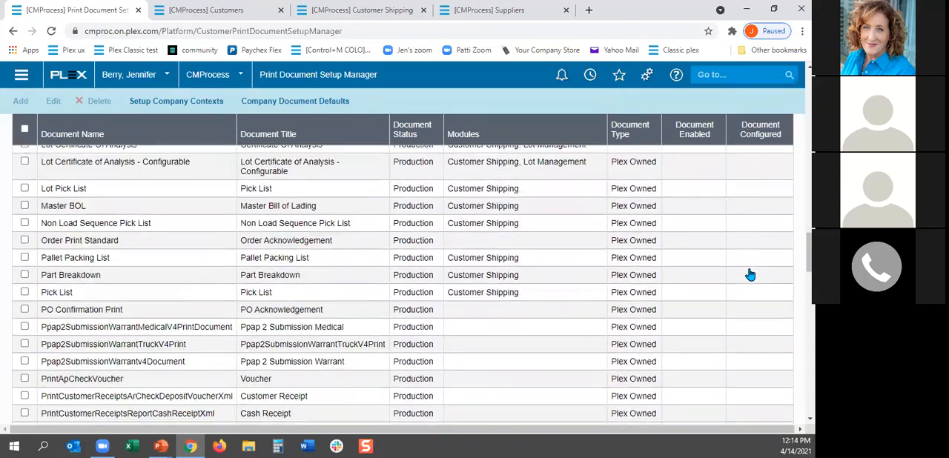
scroll(798, 425, up, 20)
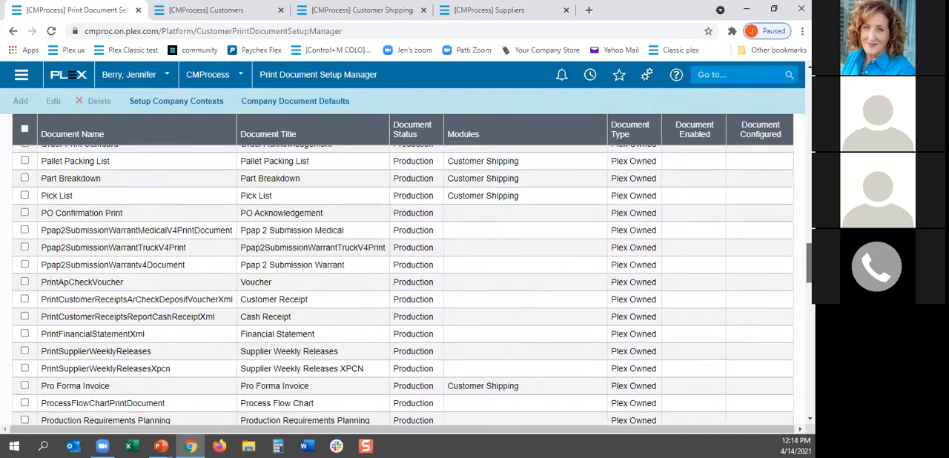
scroll(758, 230, up, 8)
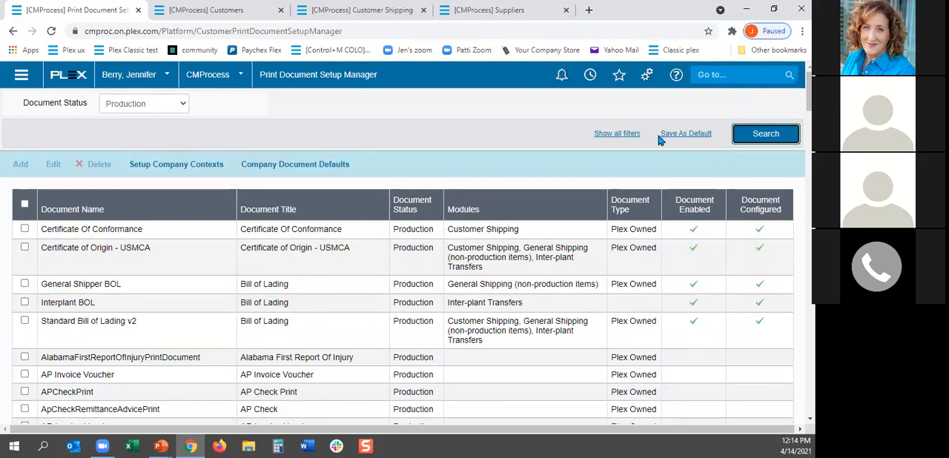
Step: Show all filters and search the production print documents for the document name "standard"
click(614, 136)
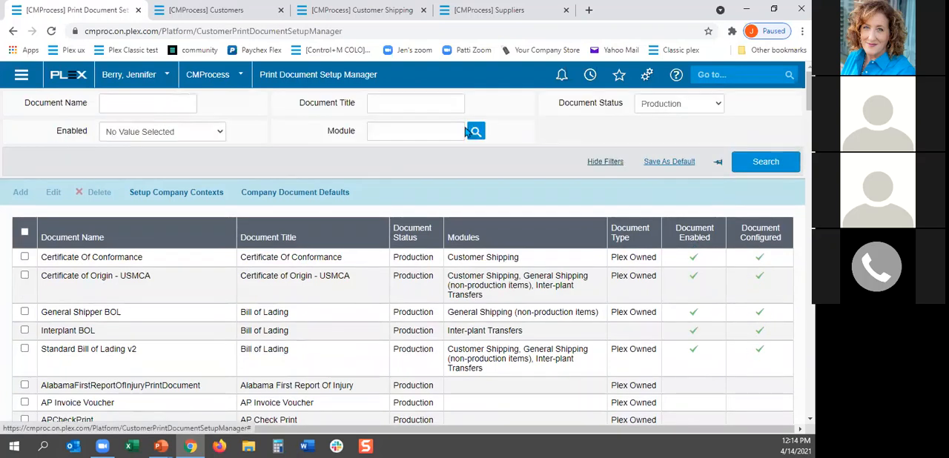
click(163, 103)
text(sta)
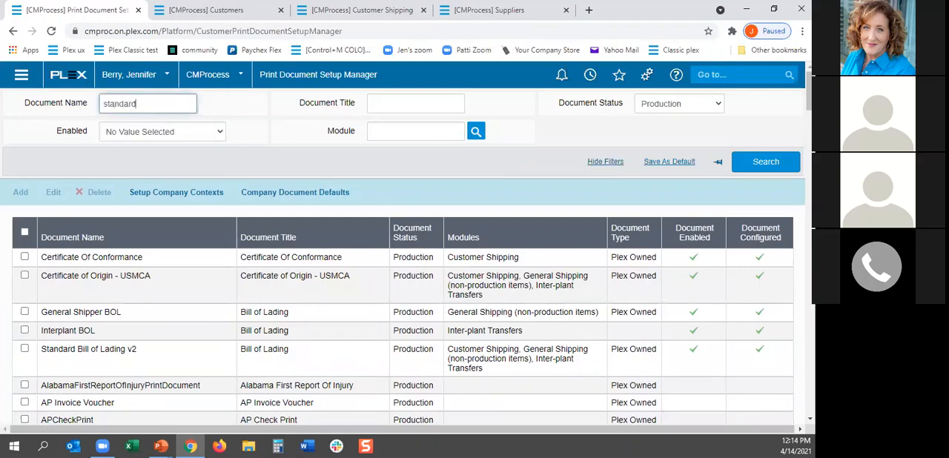
text(ndard)
key(Return)
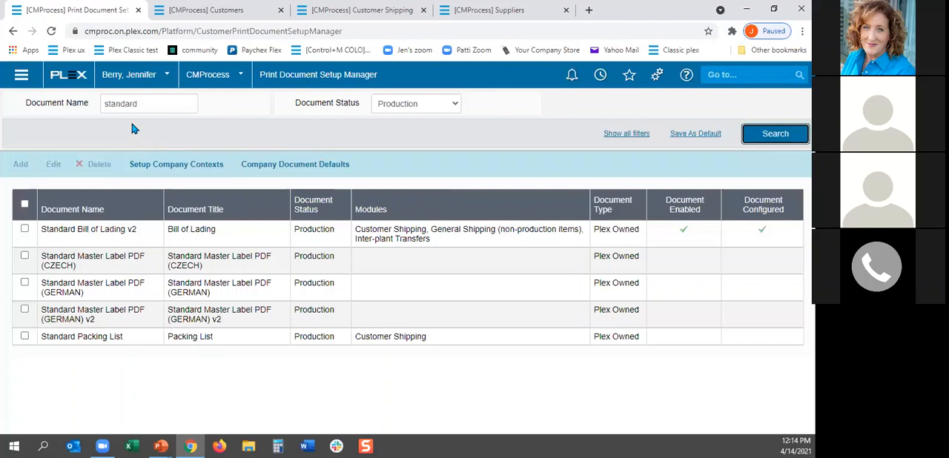
Step: Add the Standard Packing List to the enabled documents and list all production documents again without the name filter
click(25, 337)
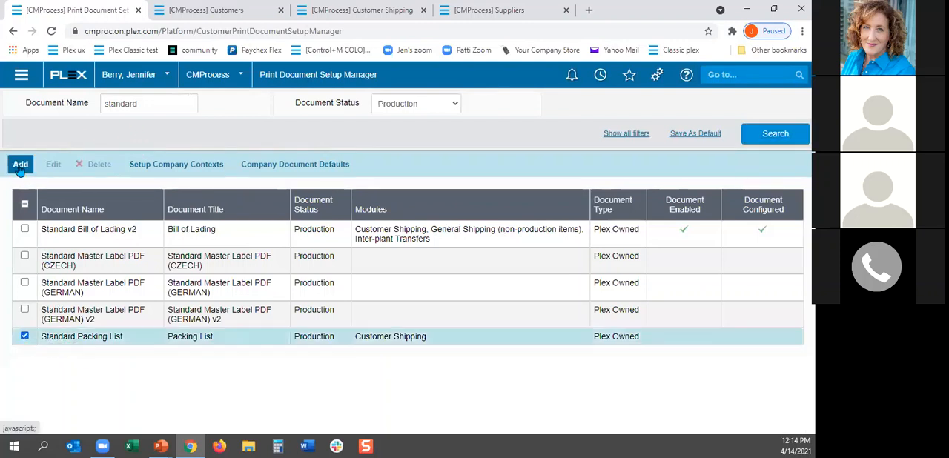
click(20, 167)
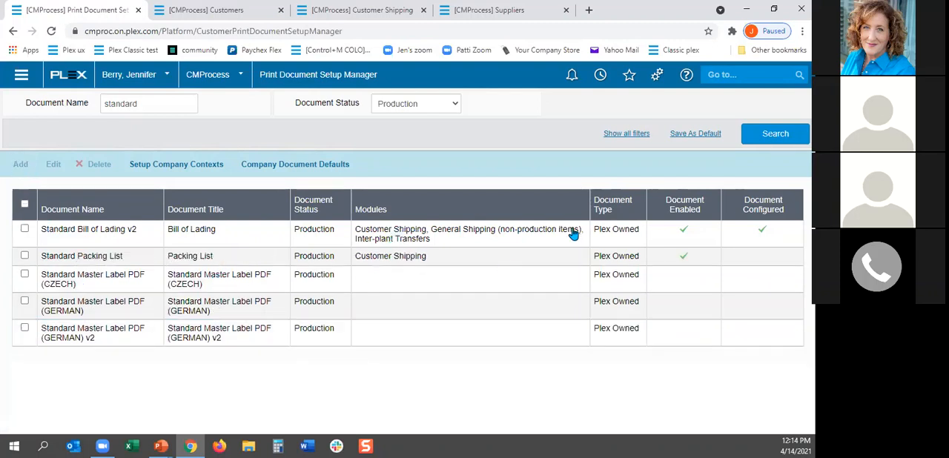
double_click(163, 105)
key(BackSpace)
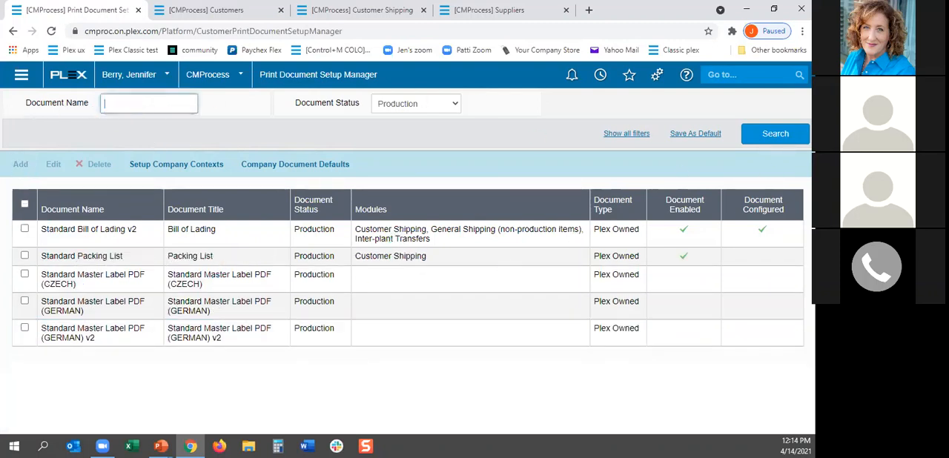
click(780, 136)
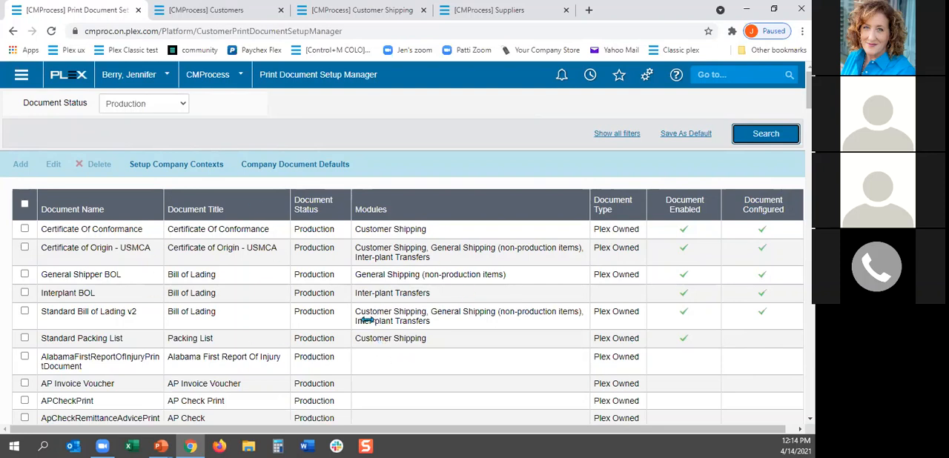
Step: Look through the available company print contexts and add the Customer Shipping Truck Pick List context (CSTPL)
click(166, 169)
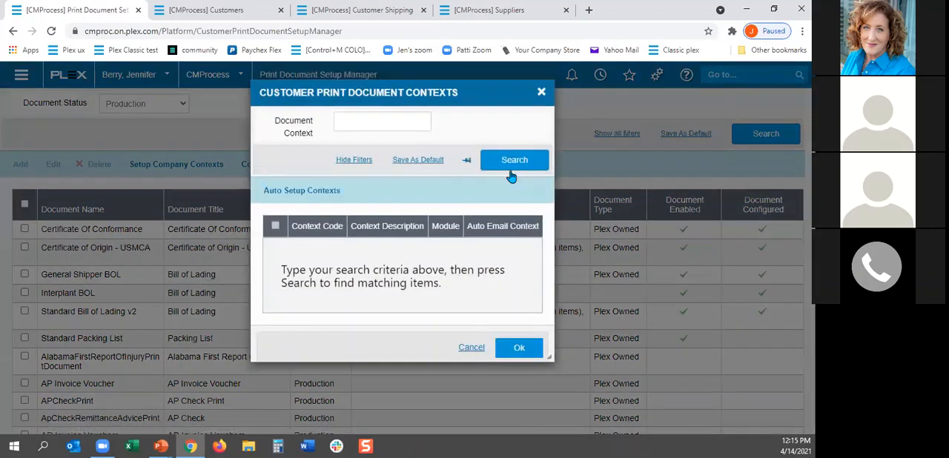
click(511, 175)
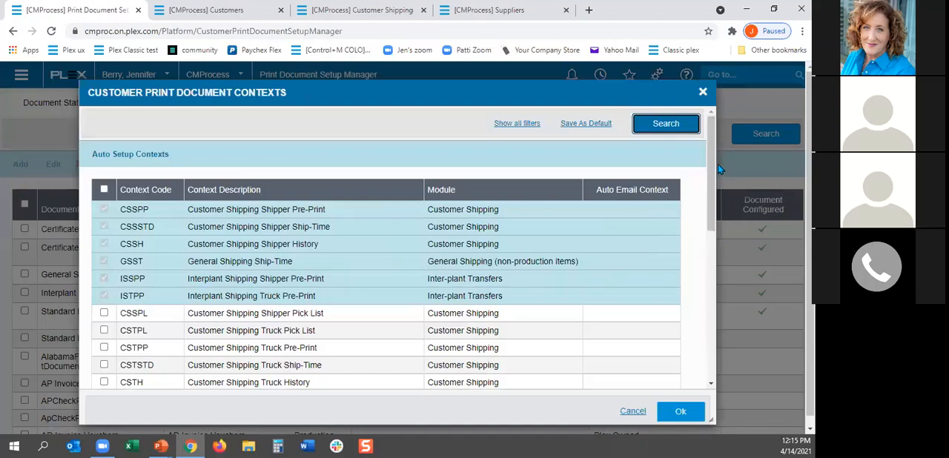
drag(709, 171, 710, 192)
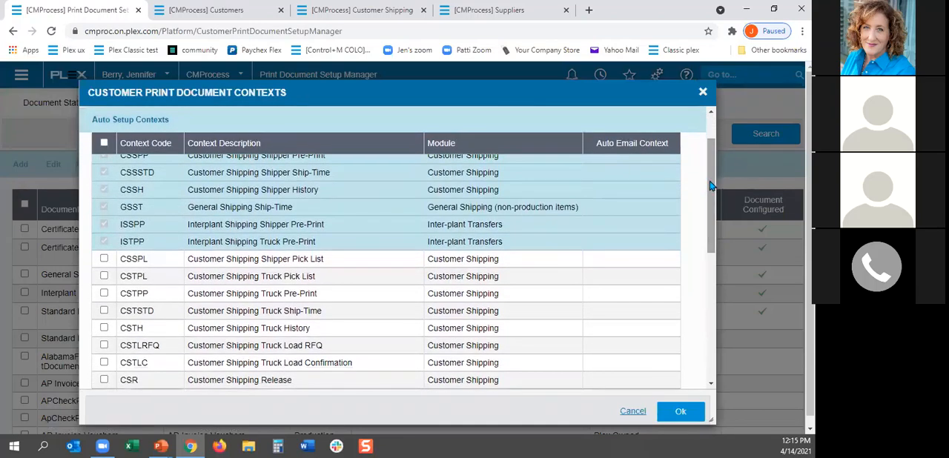
scroll(710, 185, up, 2)
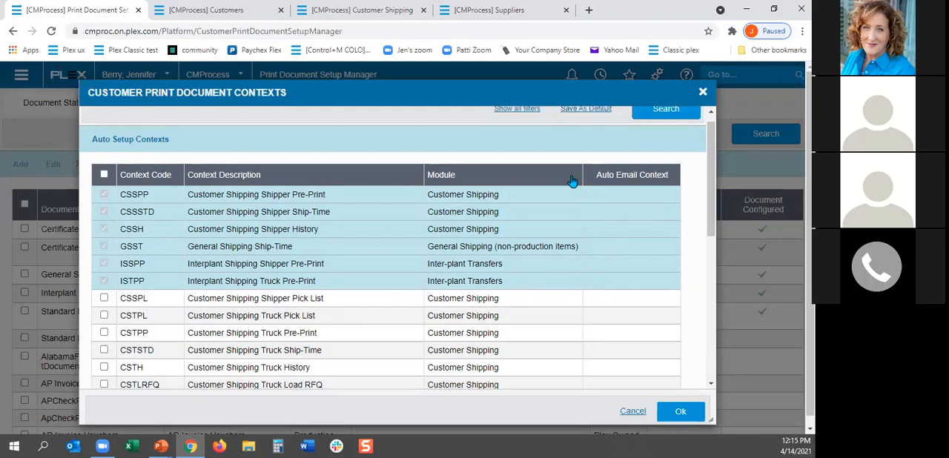
drag(712, 173, 713, 185)
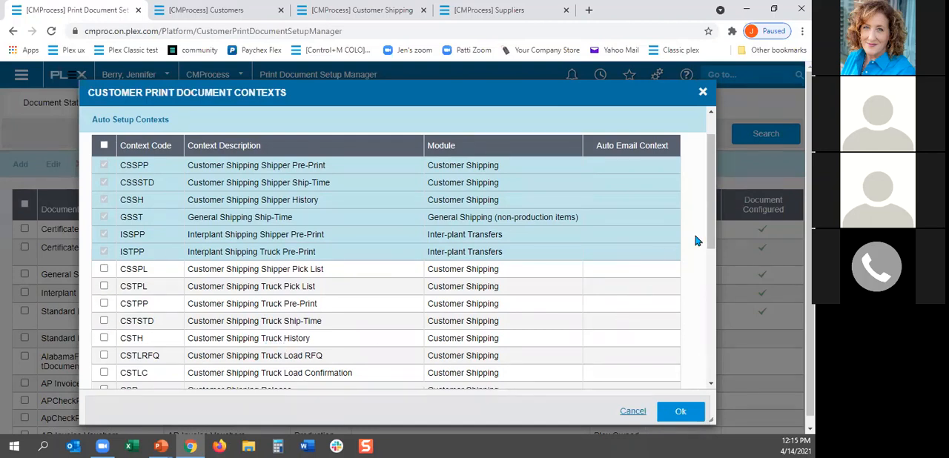
drag(711, 241, 710, 331)
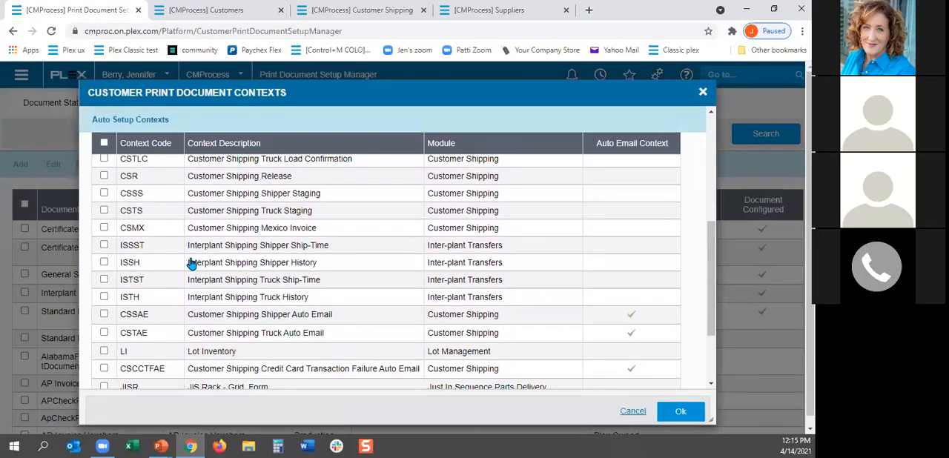
drag(713, 297, 722, 182)
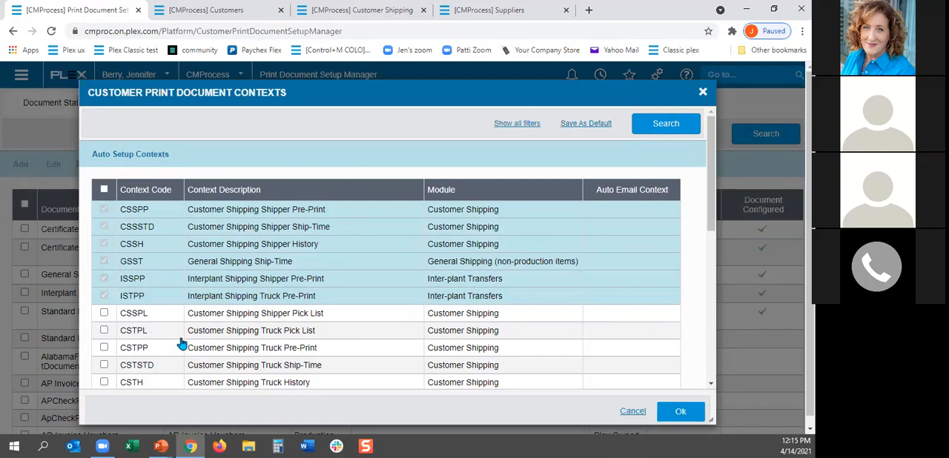
click(104, 331)
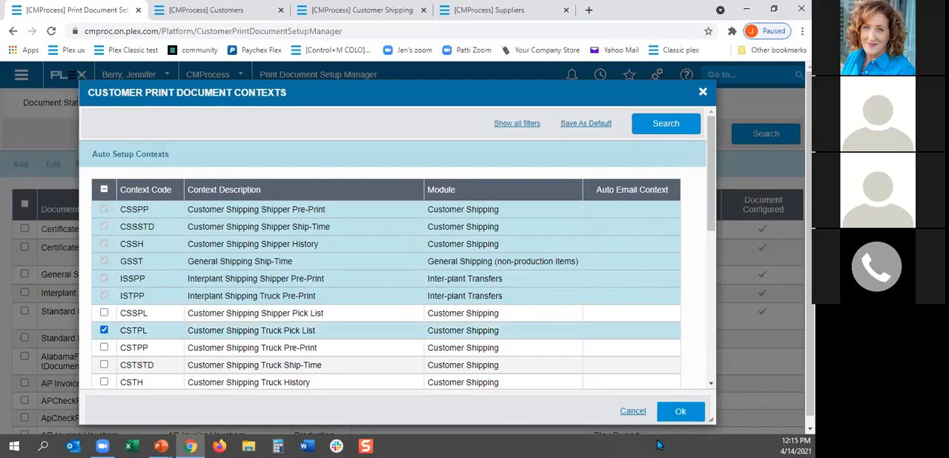
click(685, 404)
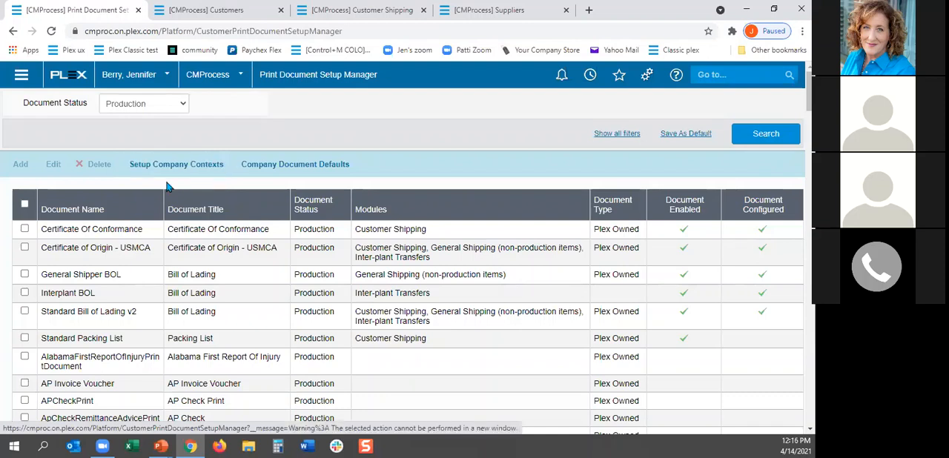
Step: Open Customer Print Documents and list all documents without any filter values
click(22, 79)
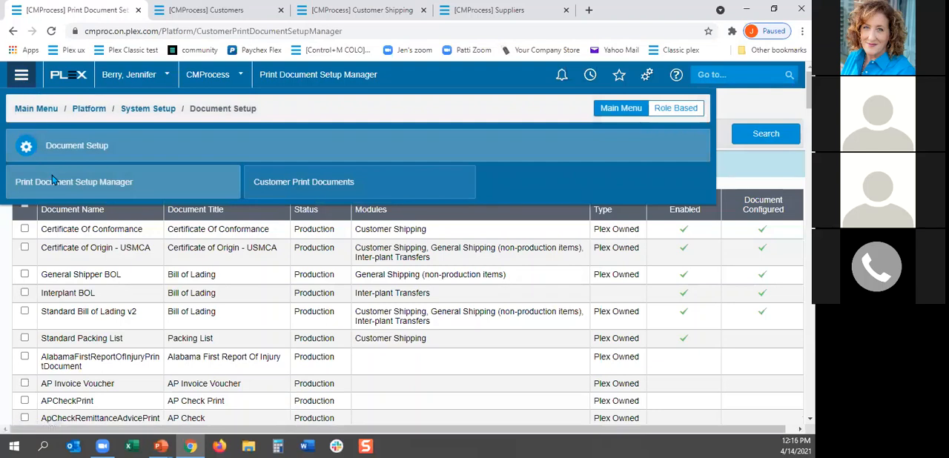
click(317, 189)
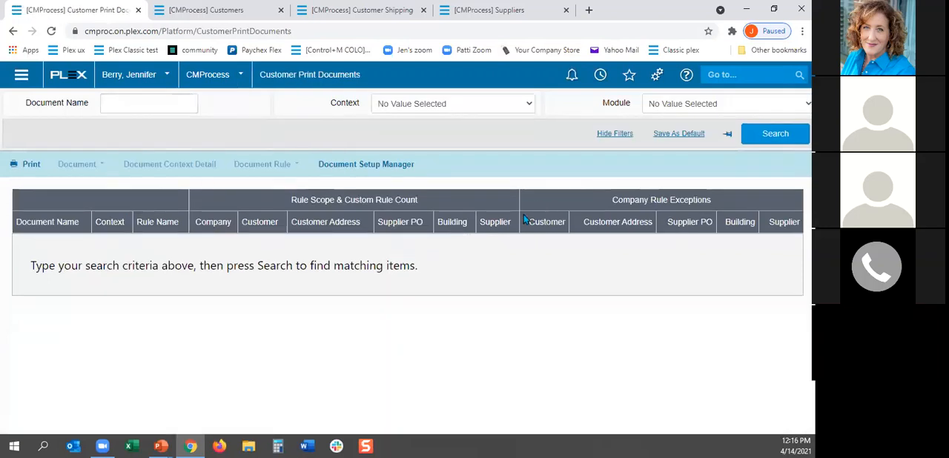
click(773, 134)
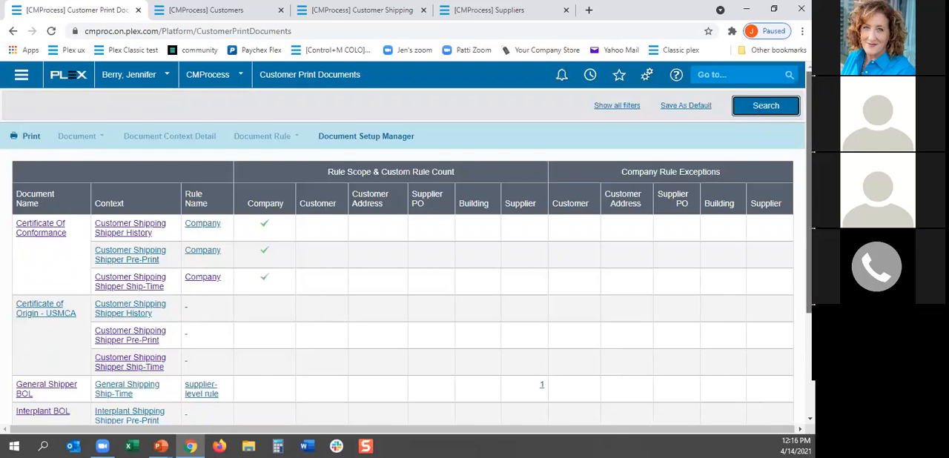
Step: Examine the customer print documents with their contexts, rule names and rule scopes, from Certificate Of Conformance through Standard Packing List
scroll(407, 247, down, 1)
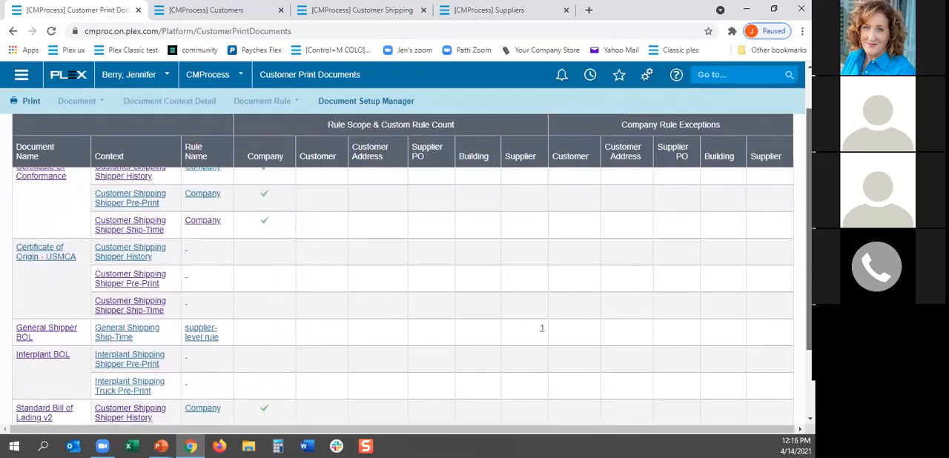
scroll(402, 296, down, 2)
scroll(402, 297, down, 1)
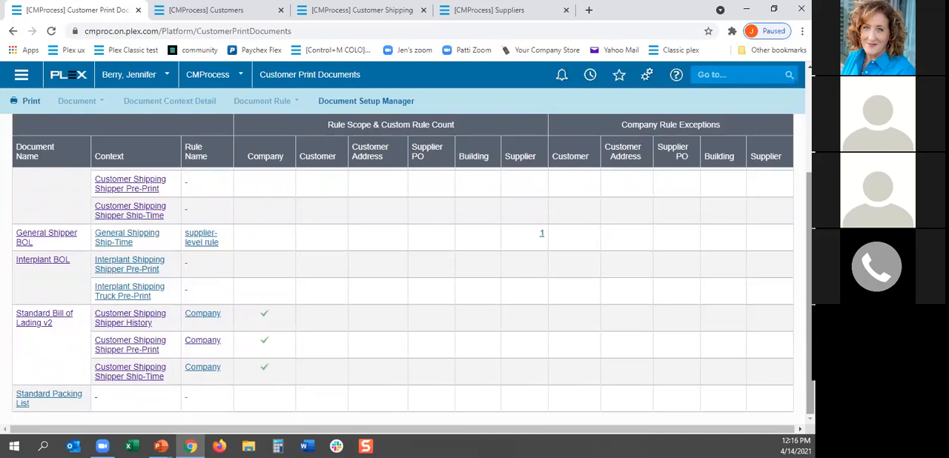
scroll(60, 214, up, 5)
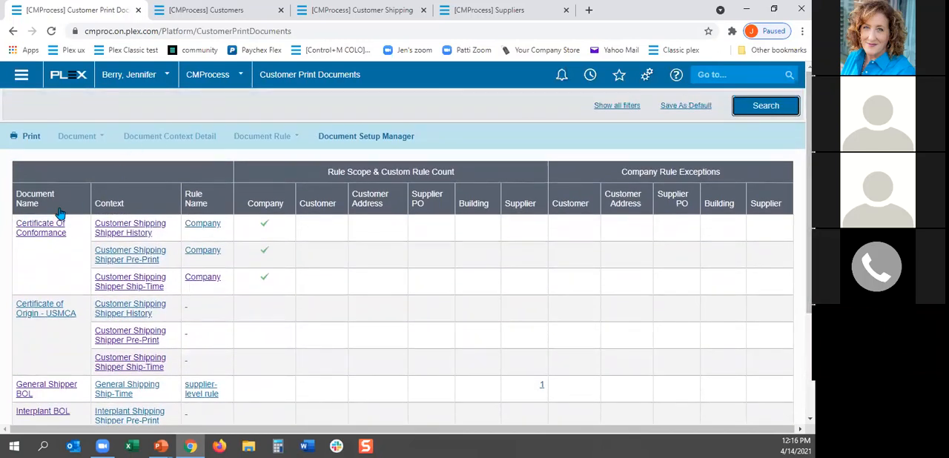
scroll(49, 319, down, 3)
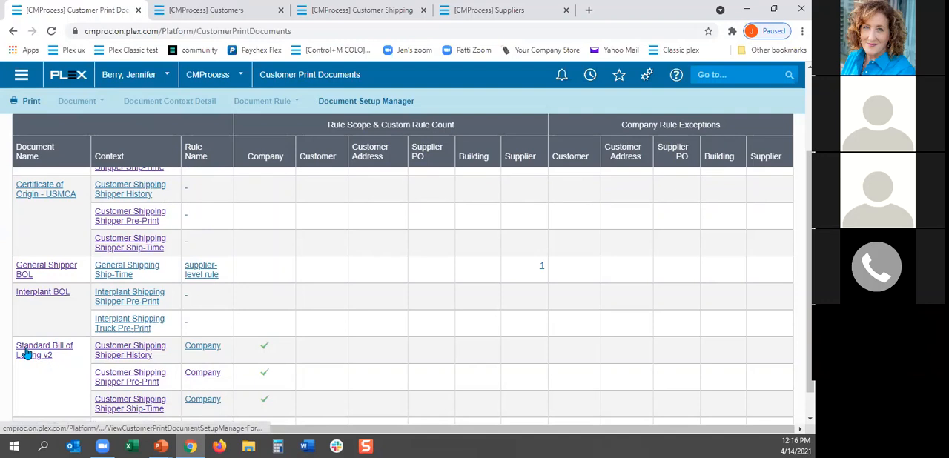
scroll(46, 375, down, 1)
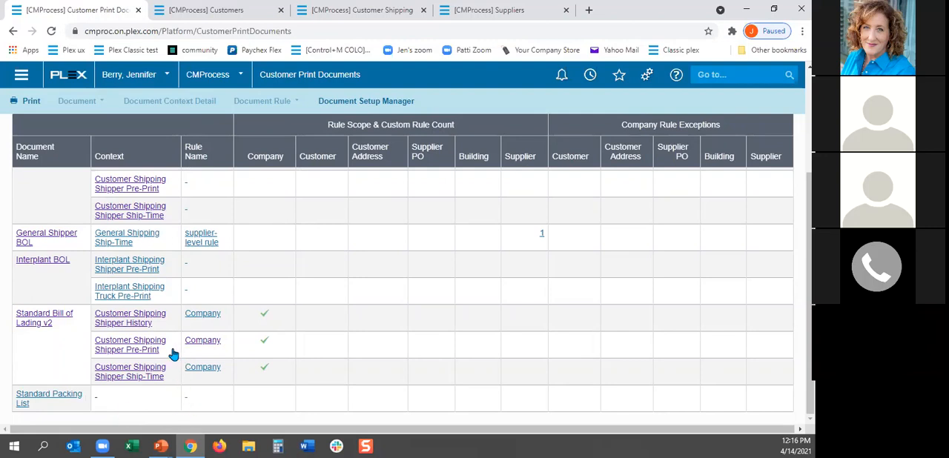
scroll(123, 349, up, 5)
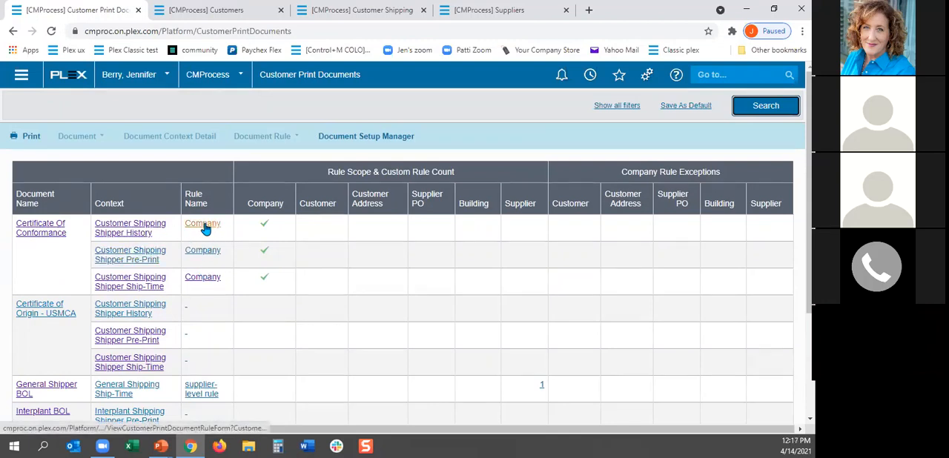
scroll(207, 291, down, 3)
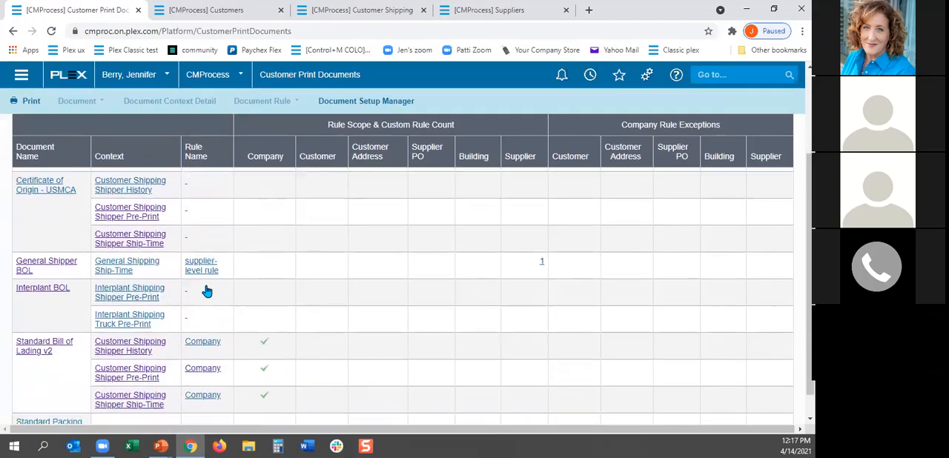
Step: Open the Standard Packing List document and add the Customer Shipping Shipper Pre-Print context (CSSPP), continuing to its rule setup
scroll(207, 291, down, 1)
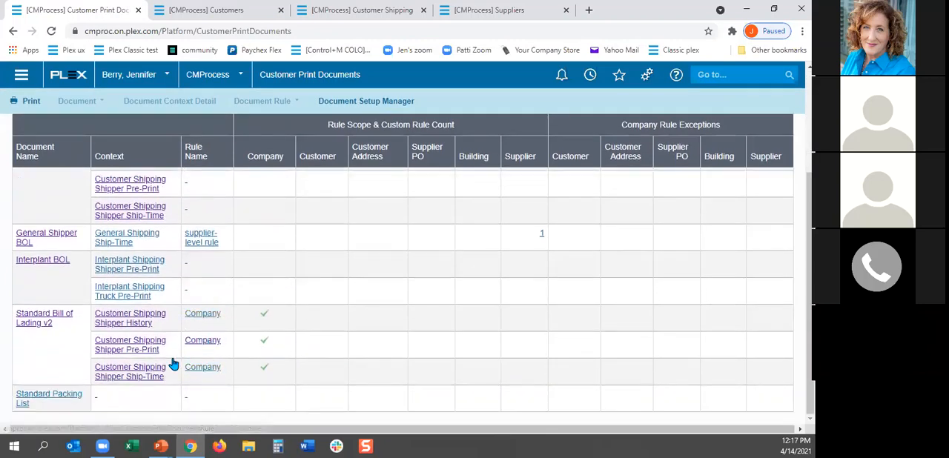
scroll(298, 349, up, 2)
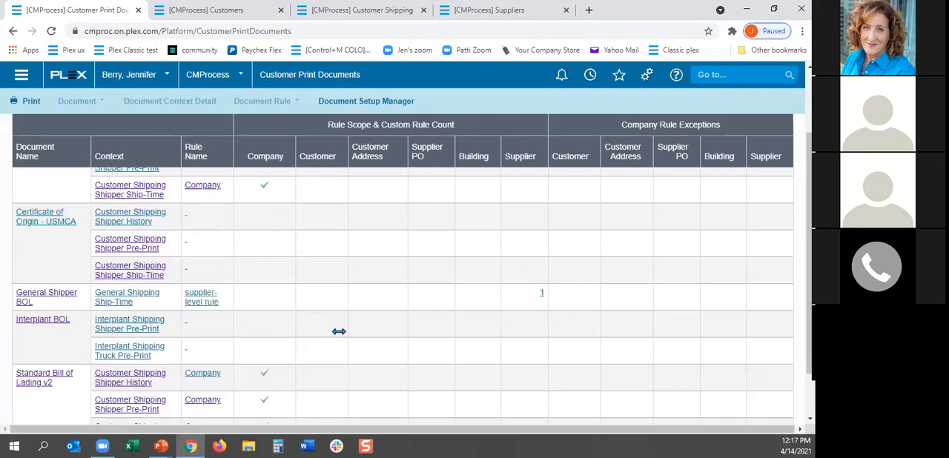
scroll(810, 253, down, 2)
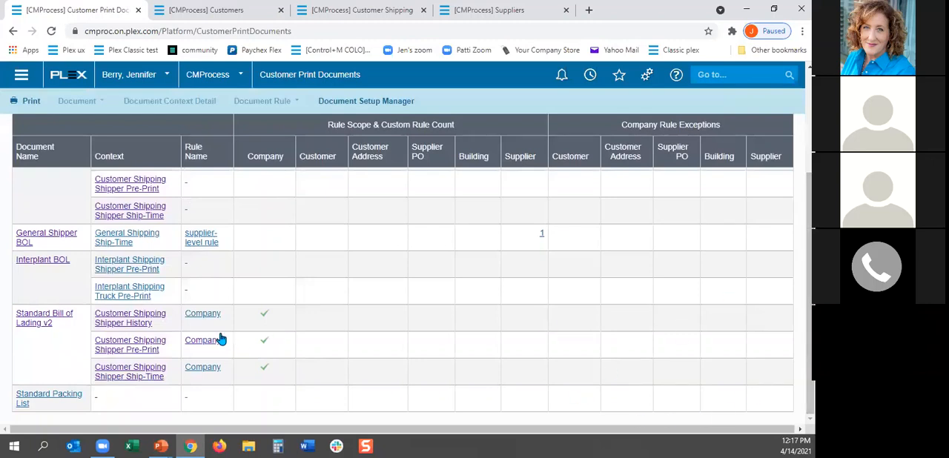
click(37, 400)
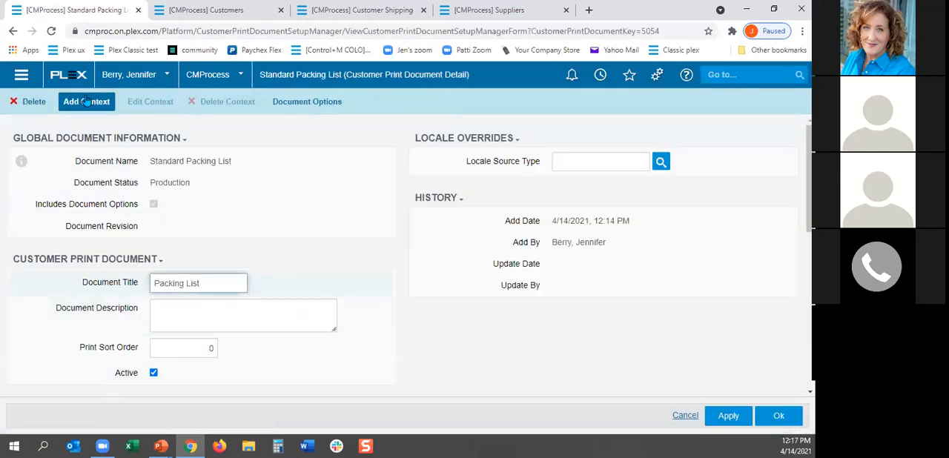
click(86, 103)
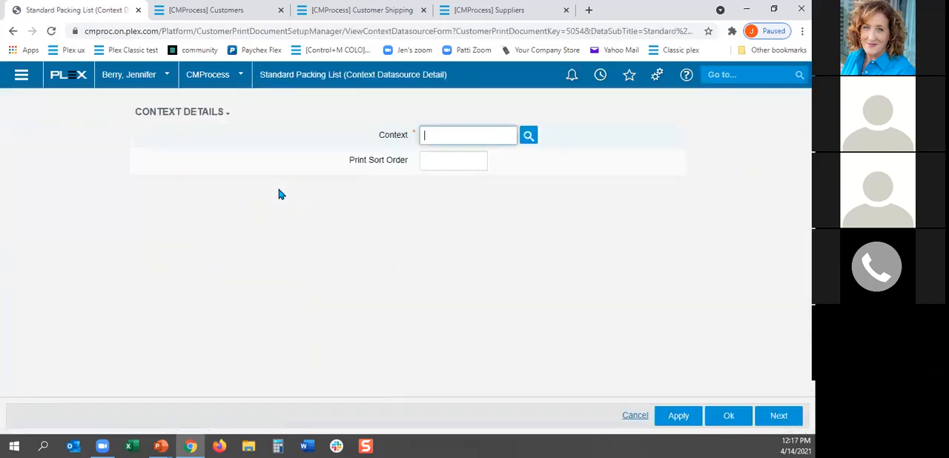
click(528, 136)
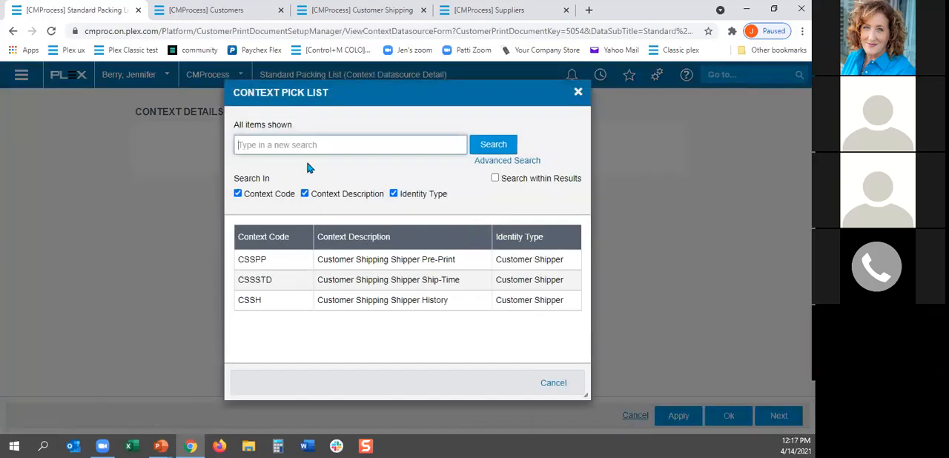
click(287, 265)
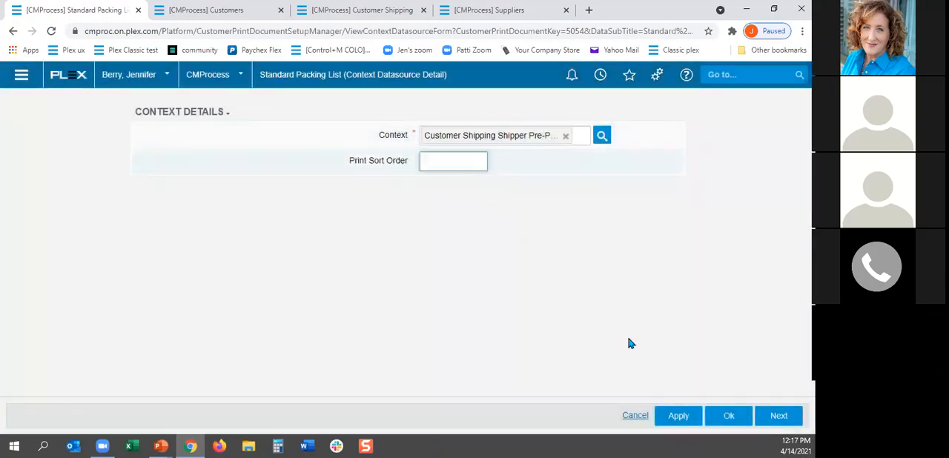
click(778, 417)
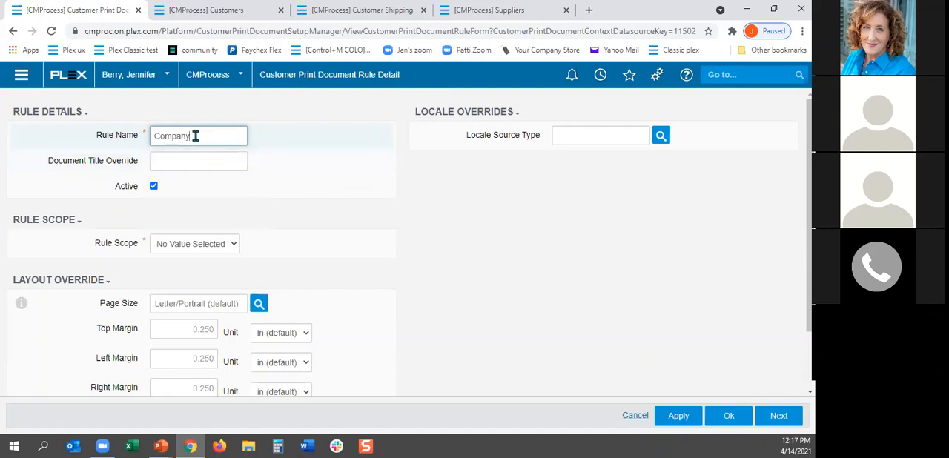
Step: Name the Pre-Print context's rule Company, set its rule scope to Company and save it
click(232, 248)
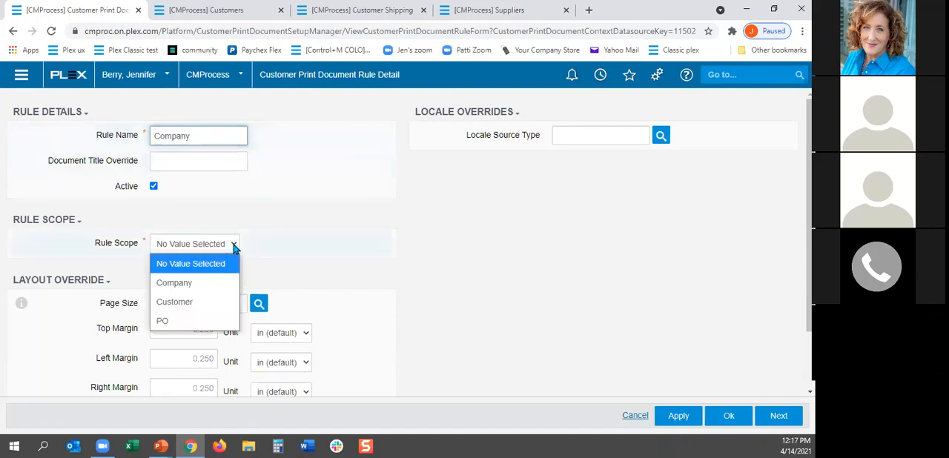
click(215, 283)
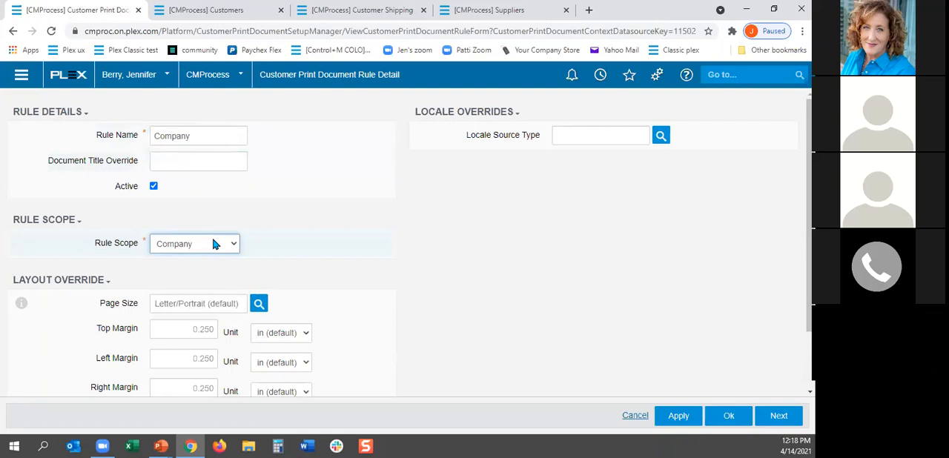
click(728, 418)
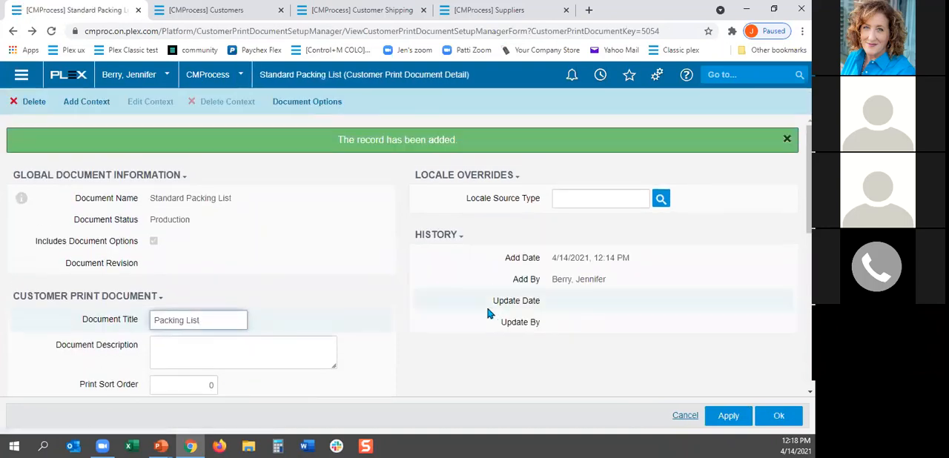
Step: Check the packing list's contexts and add the Customer Shipping Shipper Ship-Time context (CSSSTD), continuing to its rule setup
scroll(214, 292, down, 1)
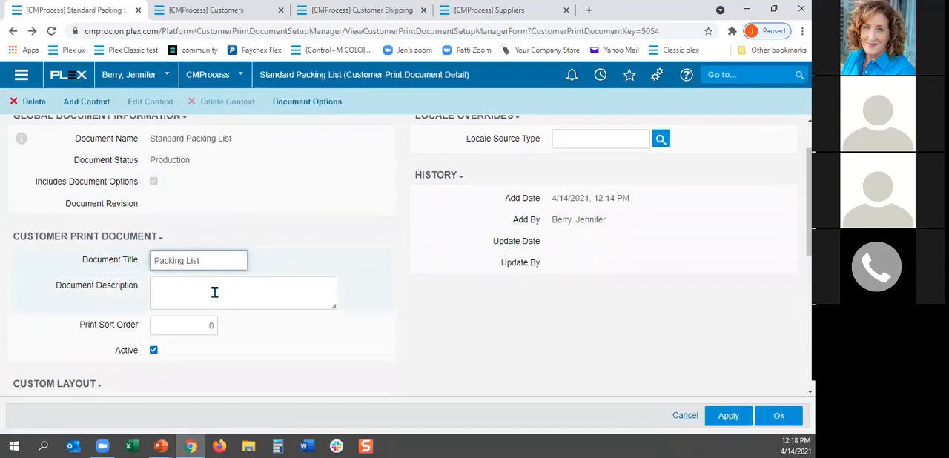
scroll(221, 284, down, 1)
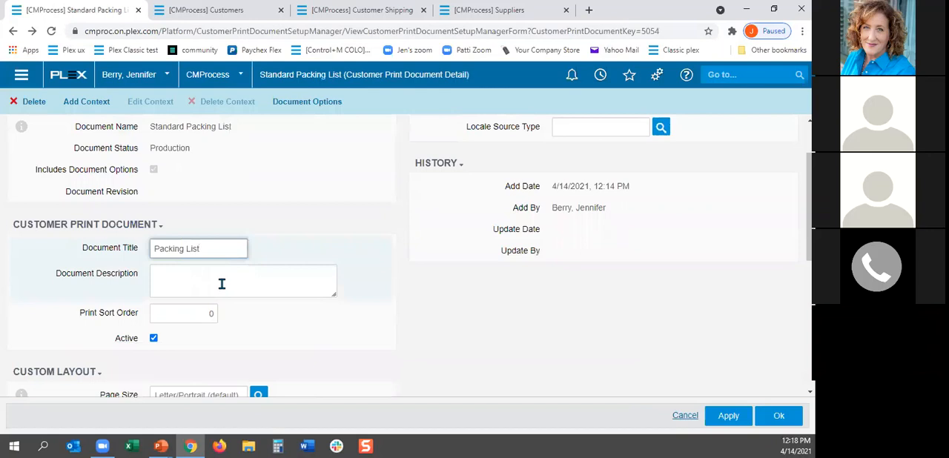
scroll(225, 287, down, 4)
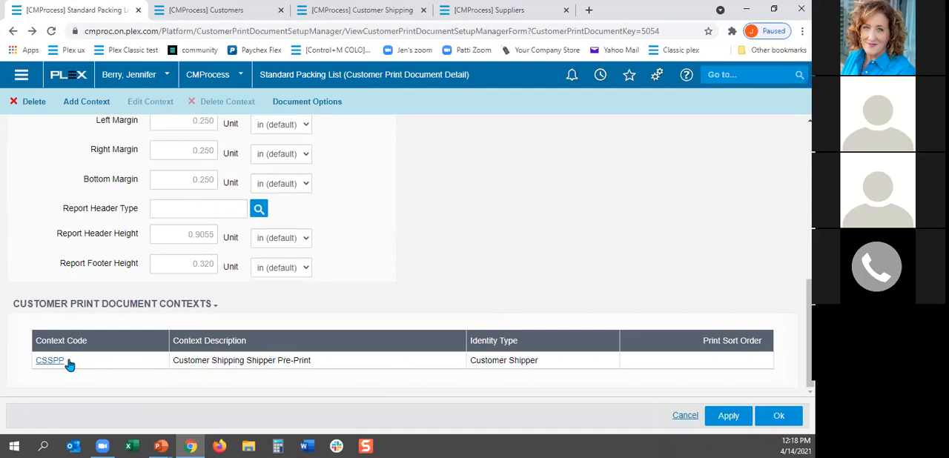
scroll(238, 341, up, 4)
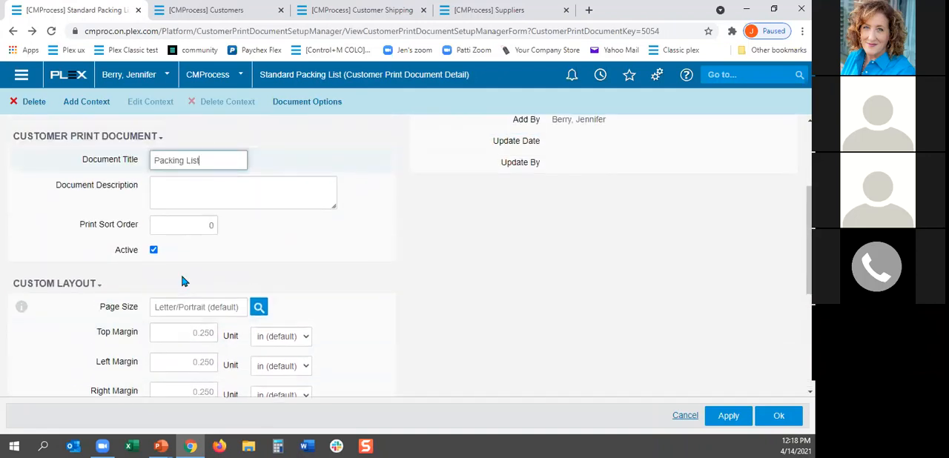
click(88, 103)
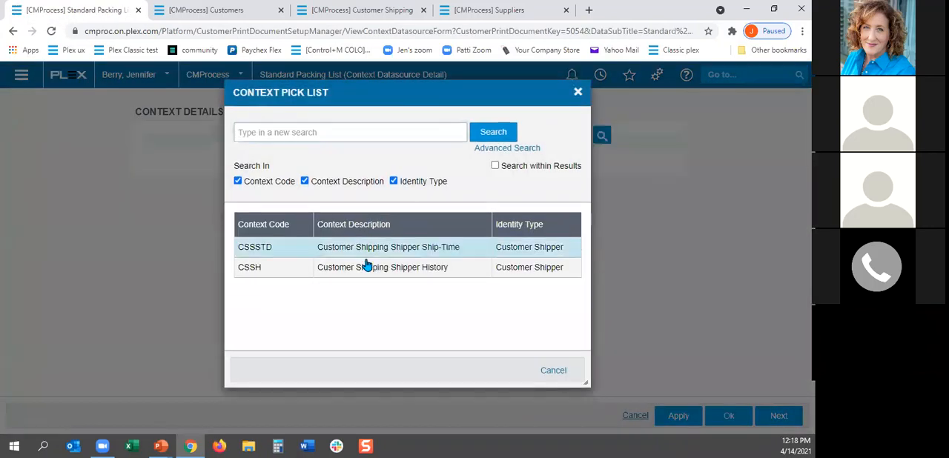
click(368, 252)
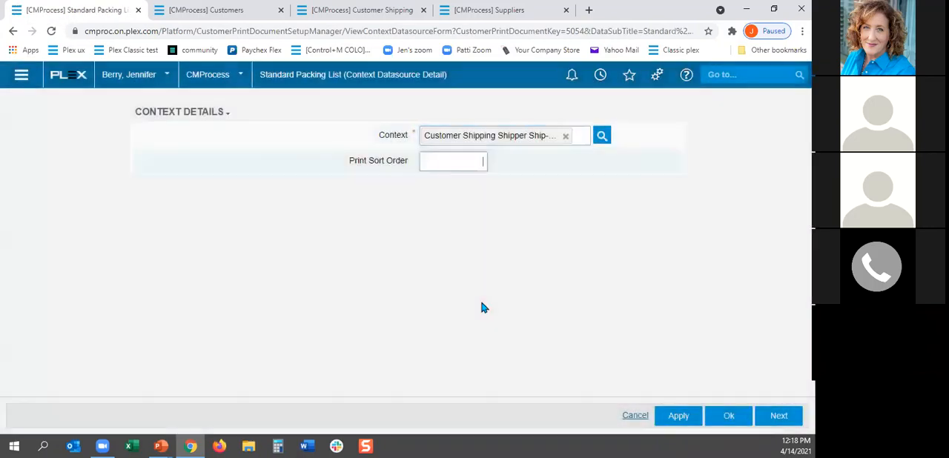
click(777, 416)
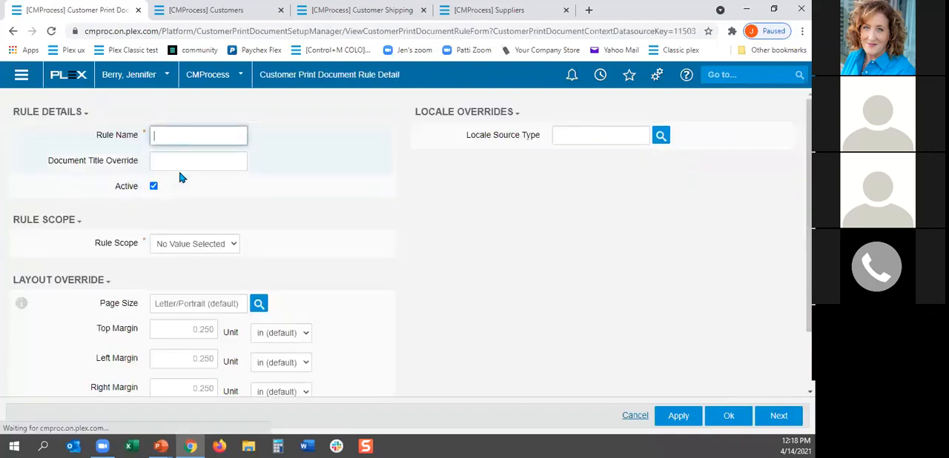
Step: Name the Ship-Time context's rule Company, set its rule scope to Company and save it
text(Company)
click(200, 244)
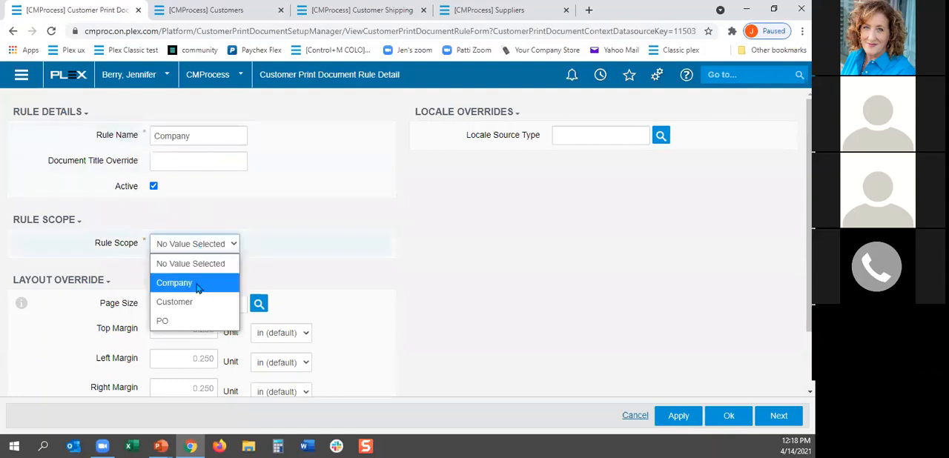
click(197, 285)
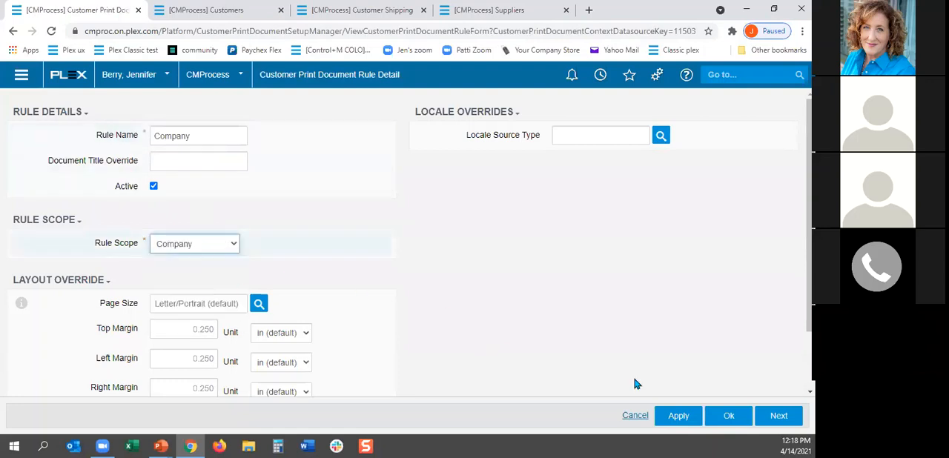
click(761, 420)
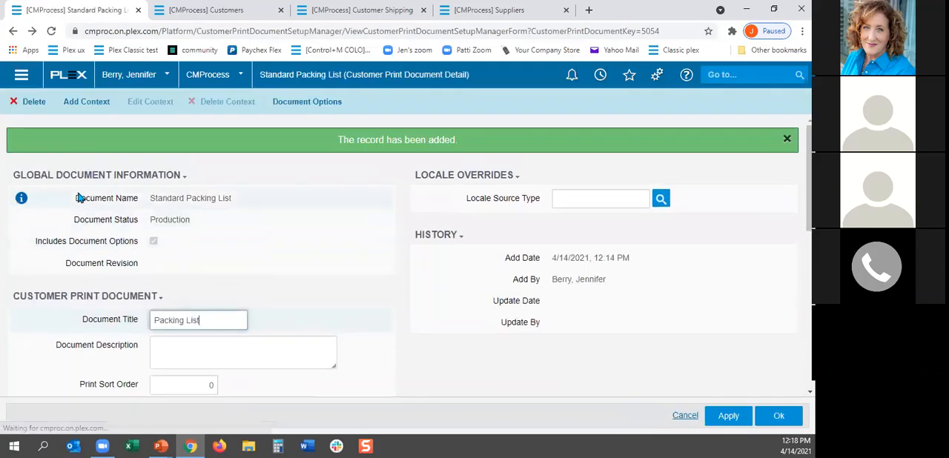
Step: Add the Customer Shipping Shipper History context (CSSH) to the Standard Packing List, continuing to its rule setup
click(86, 102)
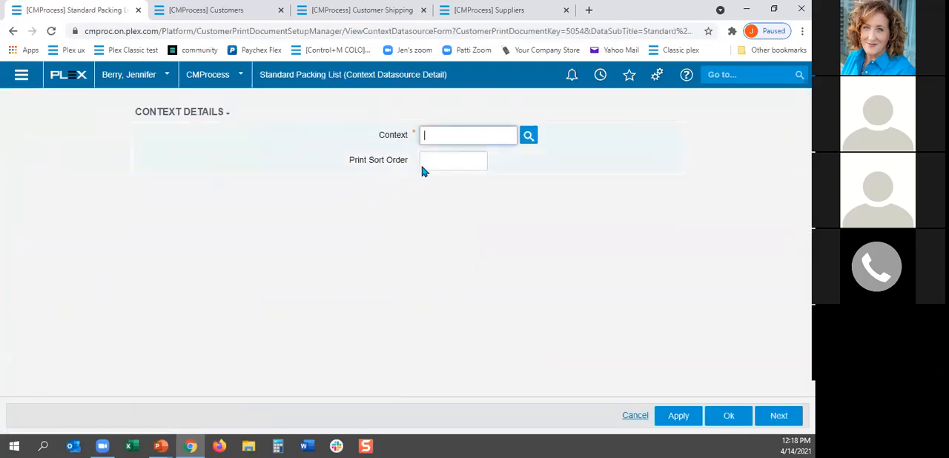
click(531, 138)
click(365, 248)
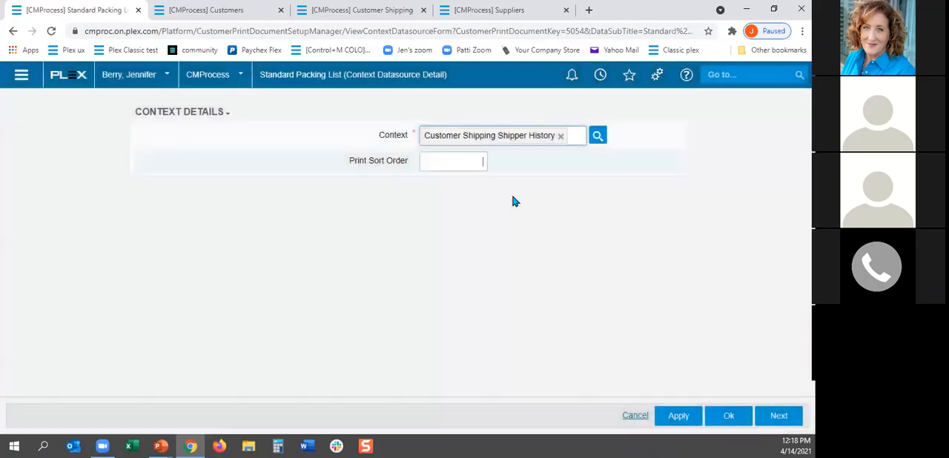
click(778, 416)
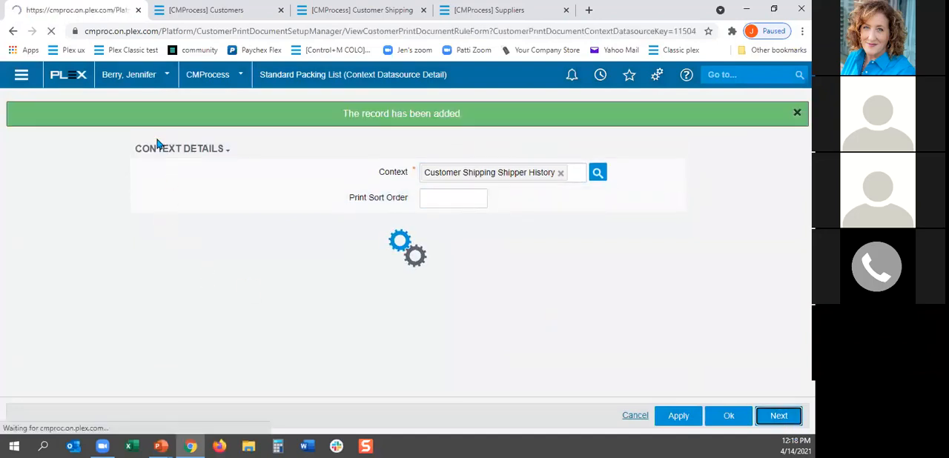
Step: Name the Shipper History context's rule Company, set its rule scope to Company and save it
text(Company)
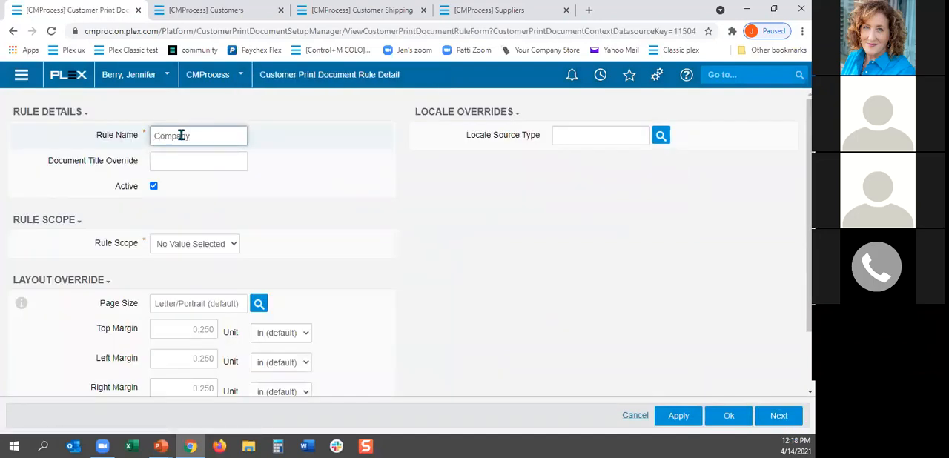
click(214, 246)
click(218, 284)
click(729, 415)
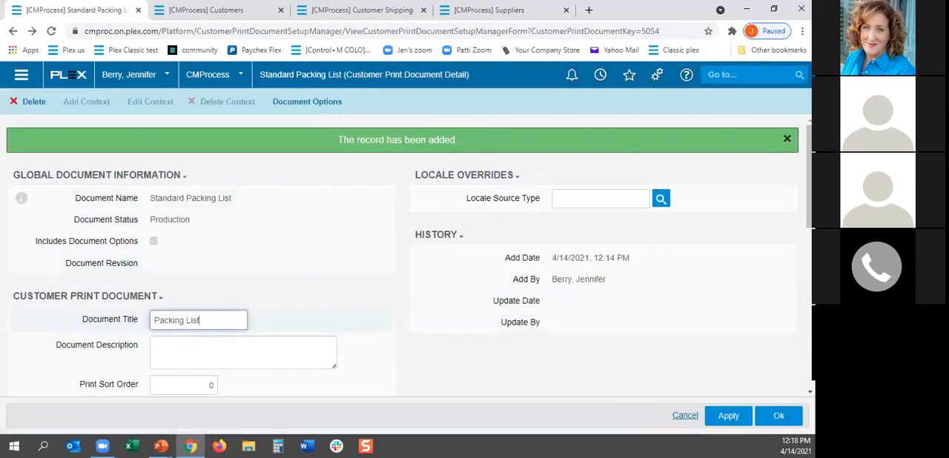
Step: Reopen Customer Print Documents, list all documents and review the Standard Packing List's contexts and rules
click(603, 77)
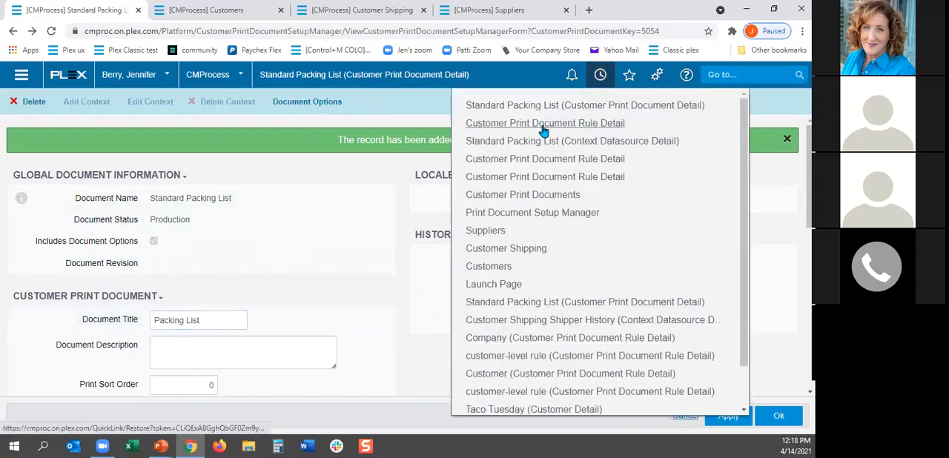
click(518, 196)
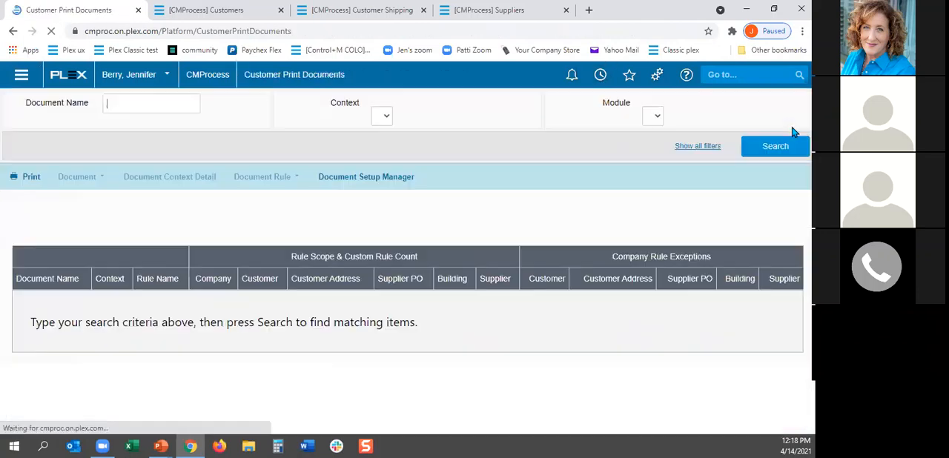
scroll(341, 318, down, 5)
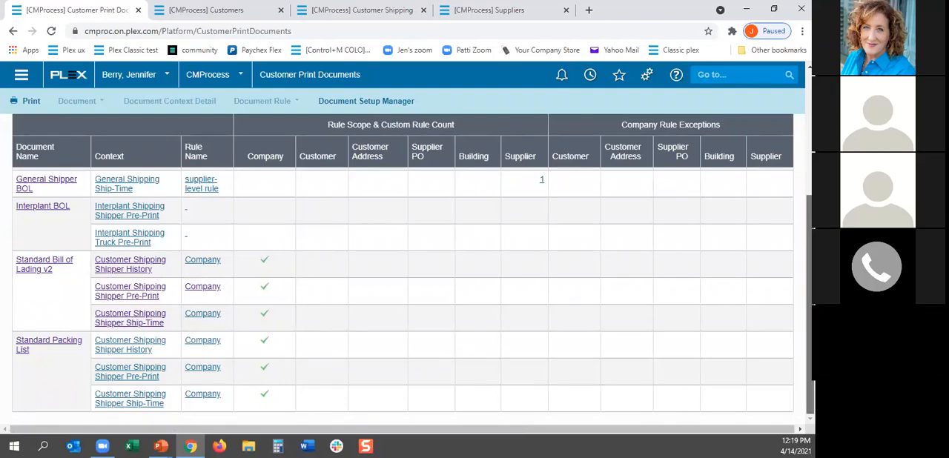
scroll(413, 295, up, 2)
scroll(413, 294, up, 4)
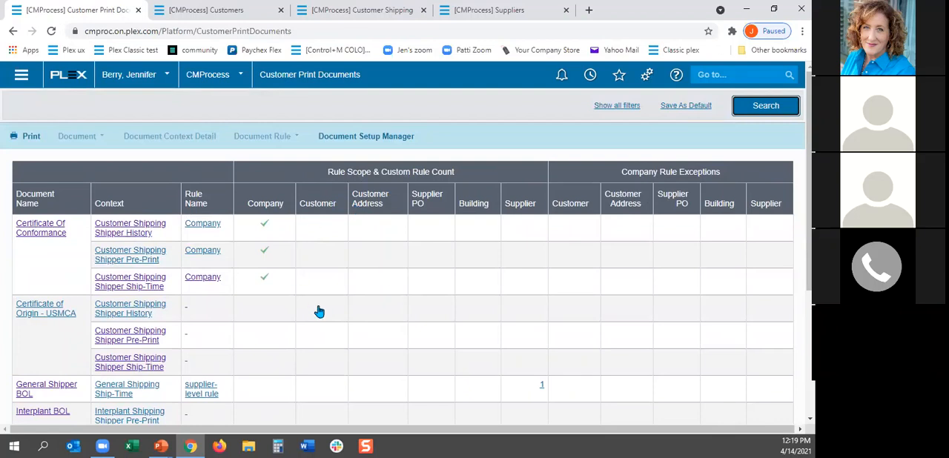
Step: Look at the open shippers in Customer Shipping and return to Customer Print Documents
click(371, 11)
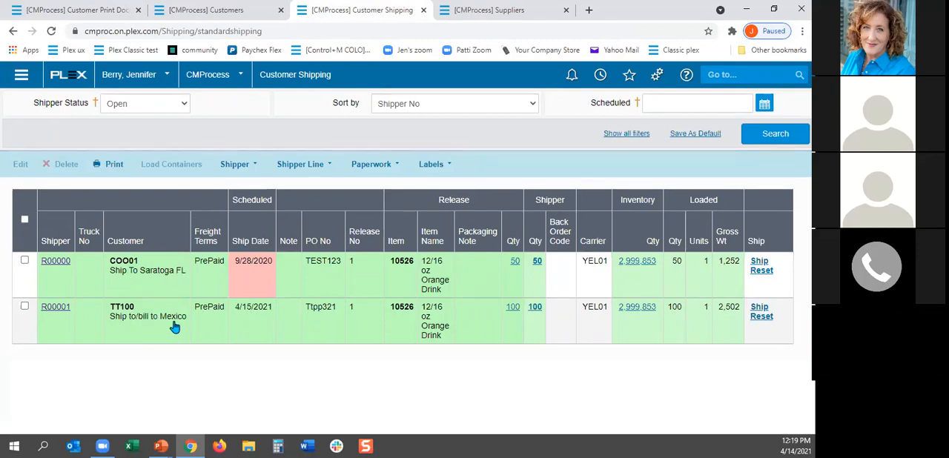
click(82, 13)
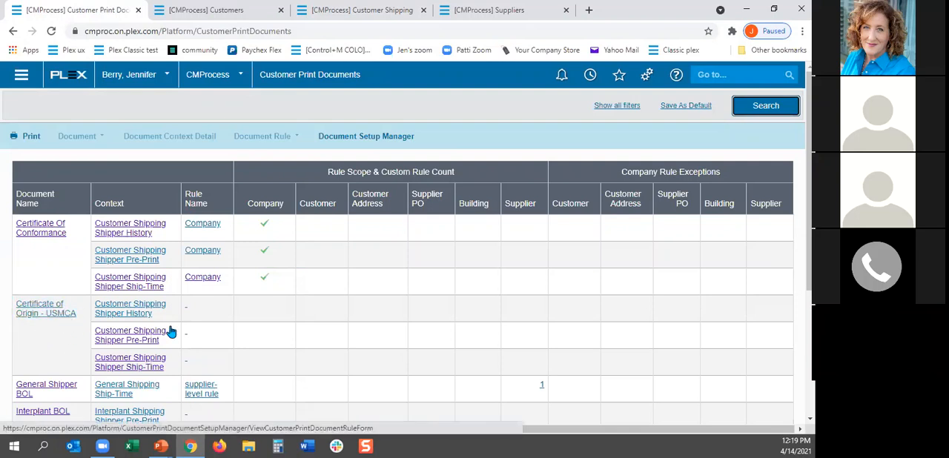
Step: Add a rule named Customer with Customer rule scope to Certificate of Origin - USMCA's Customer Shipping Shipper Pre-Print context, continuing to its customer setup
scroll(265, 343, down, 1)
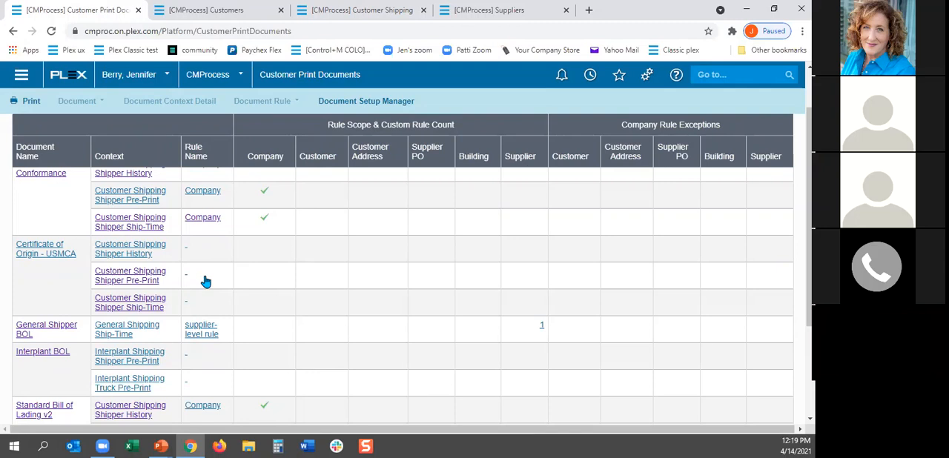
click(122, 280)
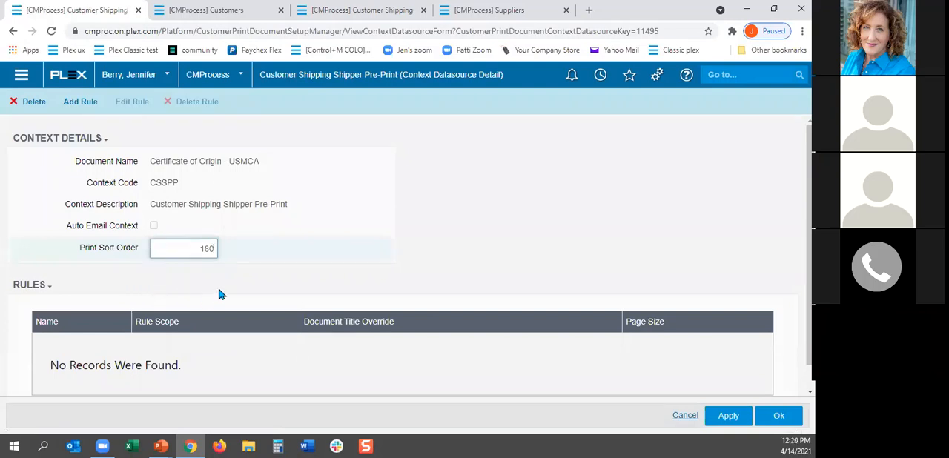
click(77, 105)
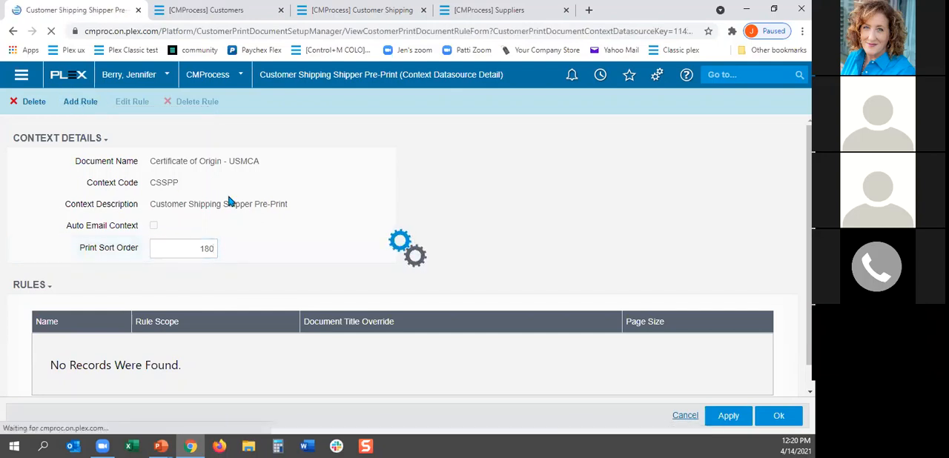
text(customer)
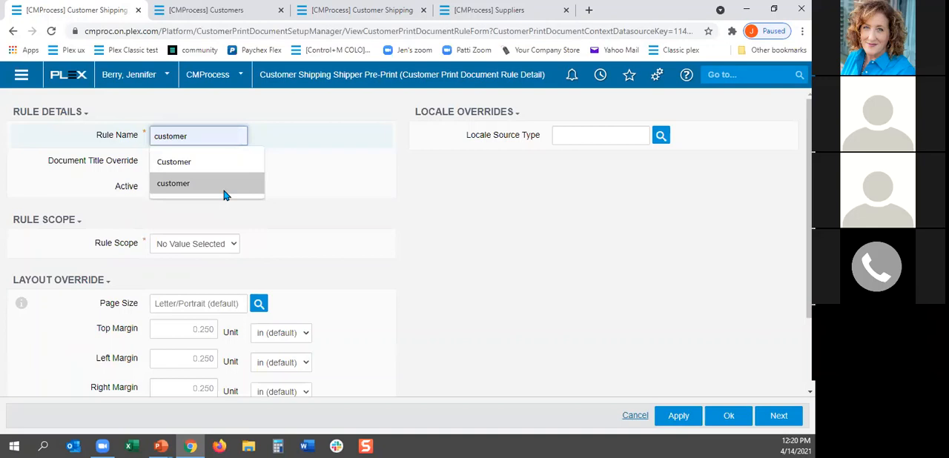
click(230, 247)
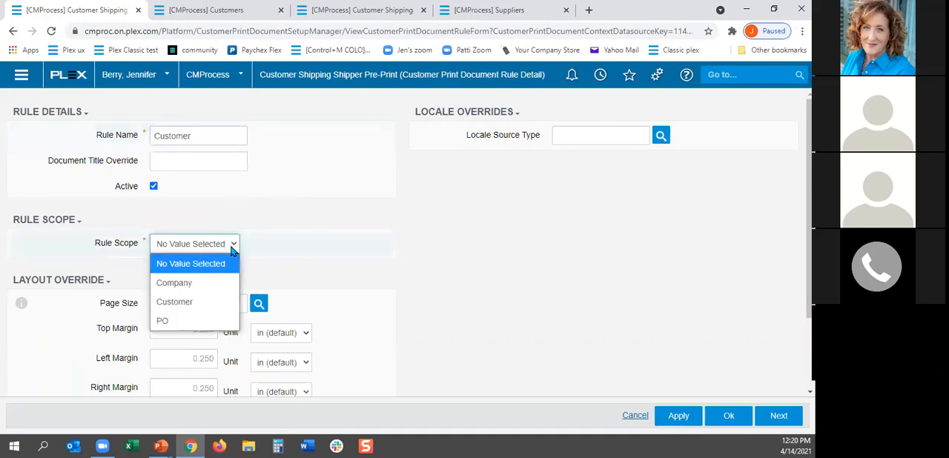
click(183, 304)
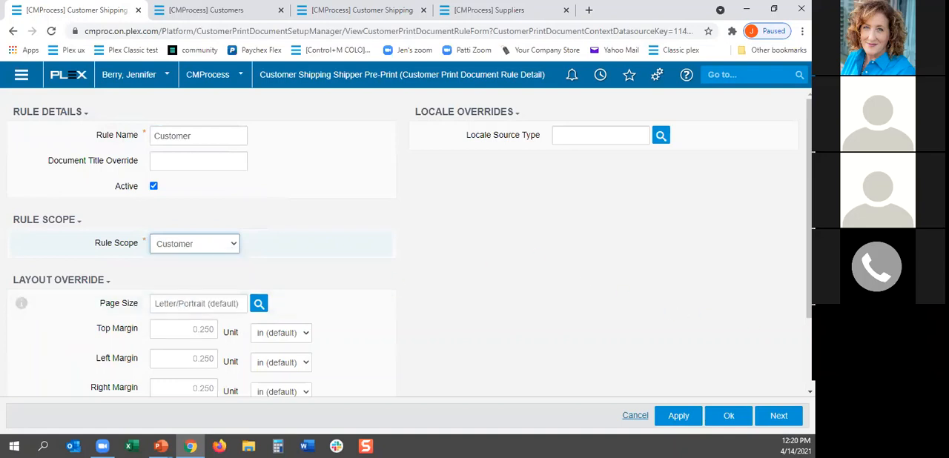
click(778, 417)
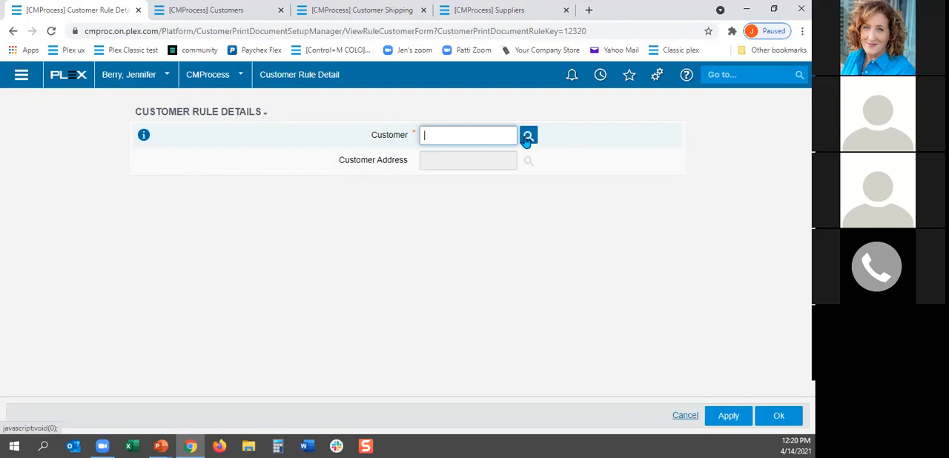
Step: Assign the Taco Tuesday customer to the new rule without a customer address and save it
click(528, 138)
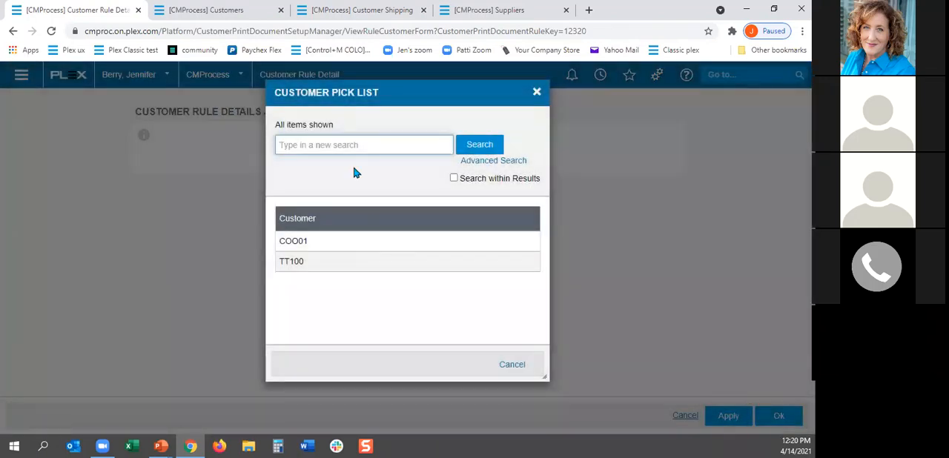
click(312, 265)
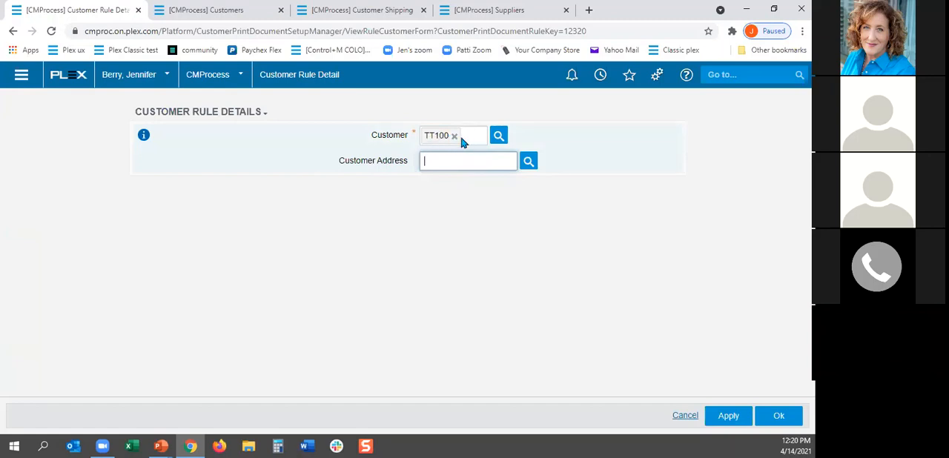
click(775, 417)
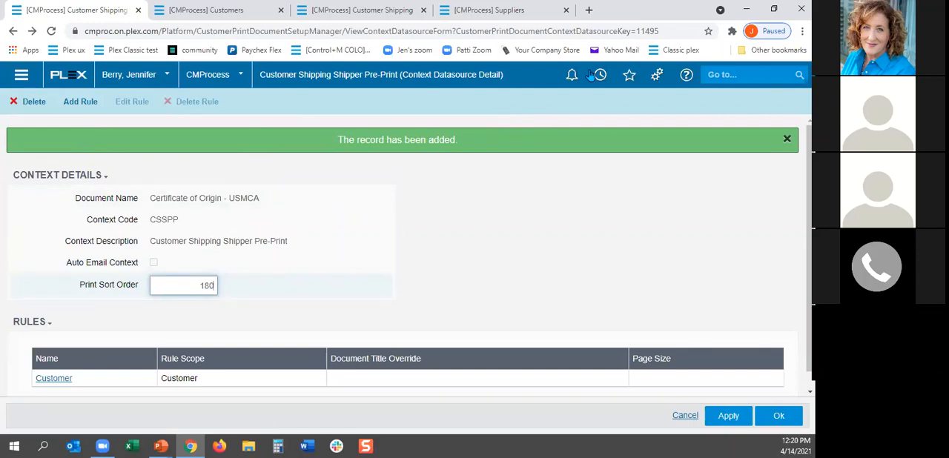
Step: List all Customer Print Documents again, check the customer list and the open shippers, and return to the document list
click(599, 75)
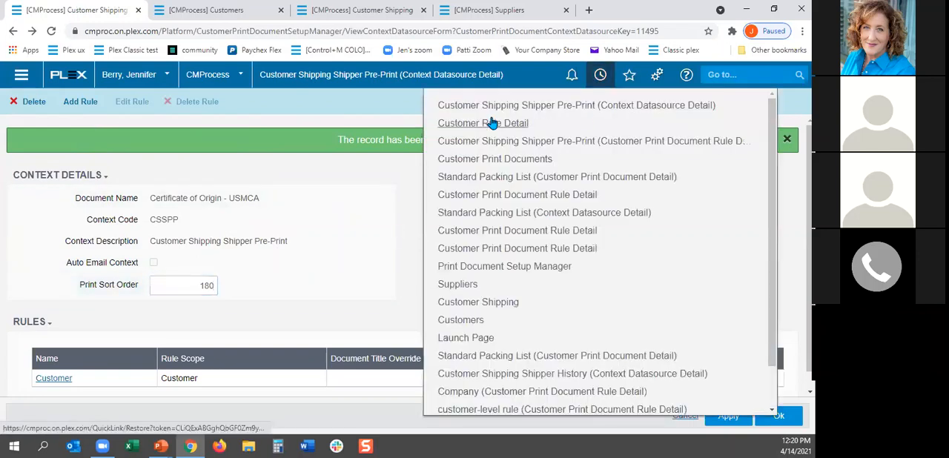
click(493, 159)
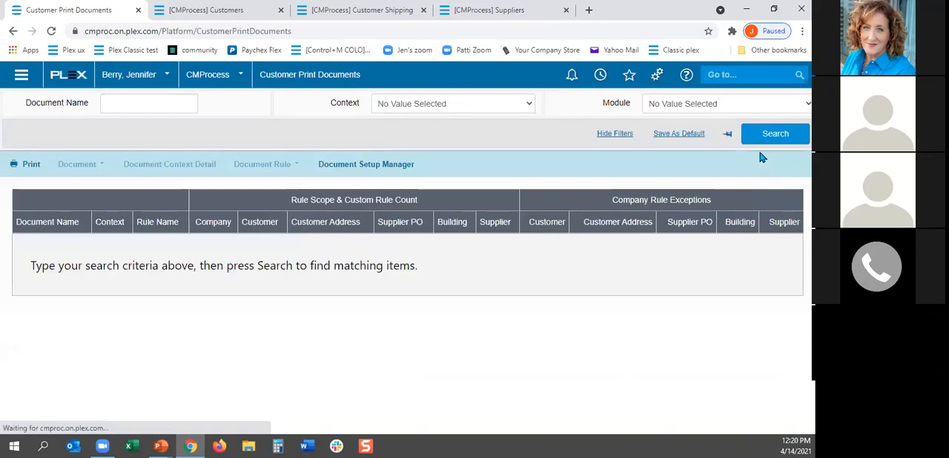
click(763, 137)
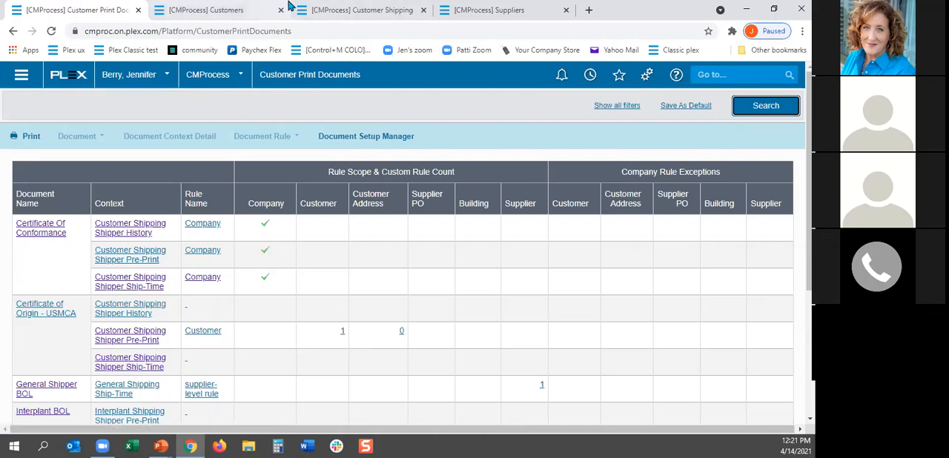
click(223, 11)
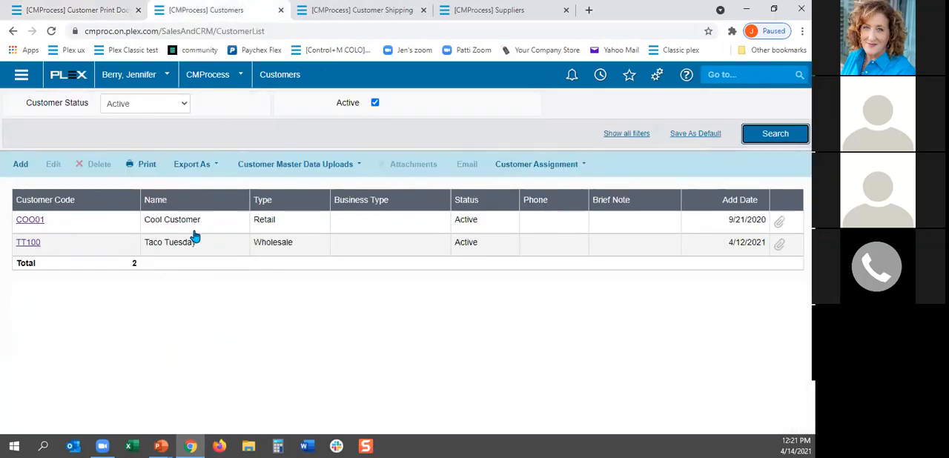
click(356, 10)
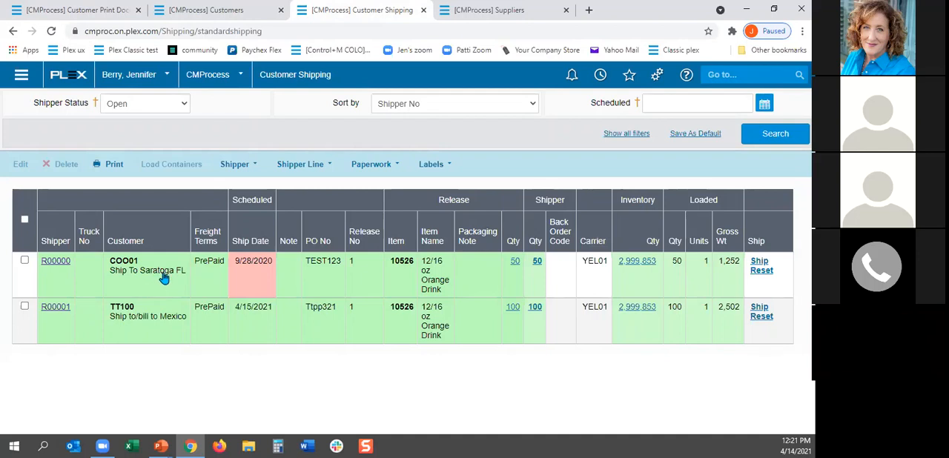
click(88, 10)
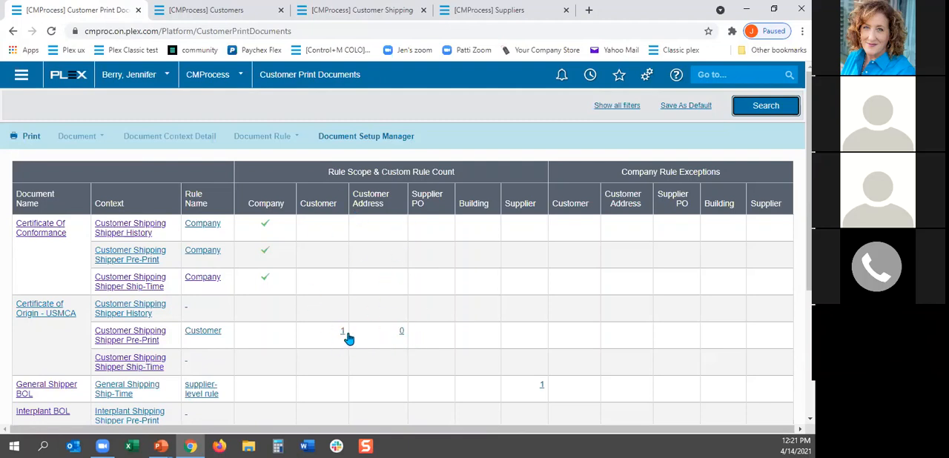
Step: Add a customer address entry for Cool Customer's Mexico address to the Certificate of Origin - USMCA Pre-Print rule and save it
click(400, 335)
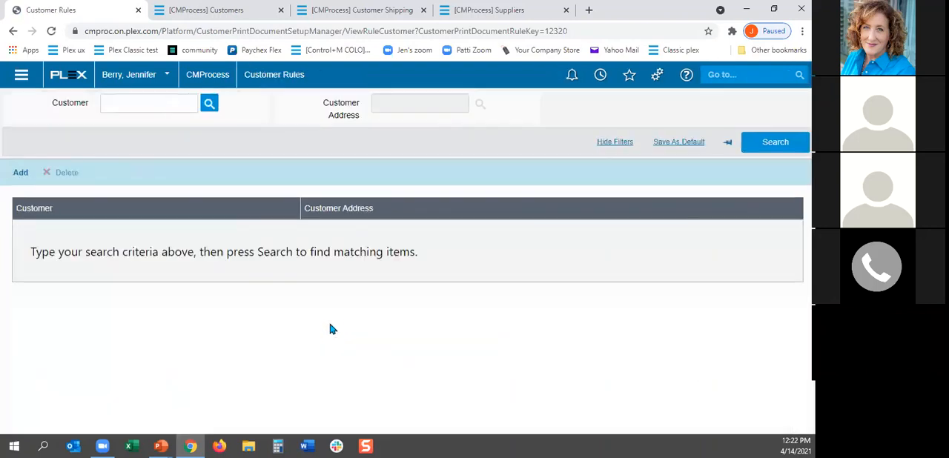
click(20, 136)
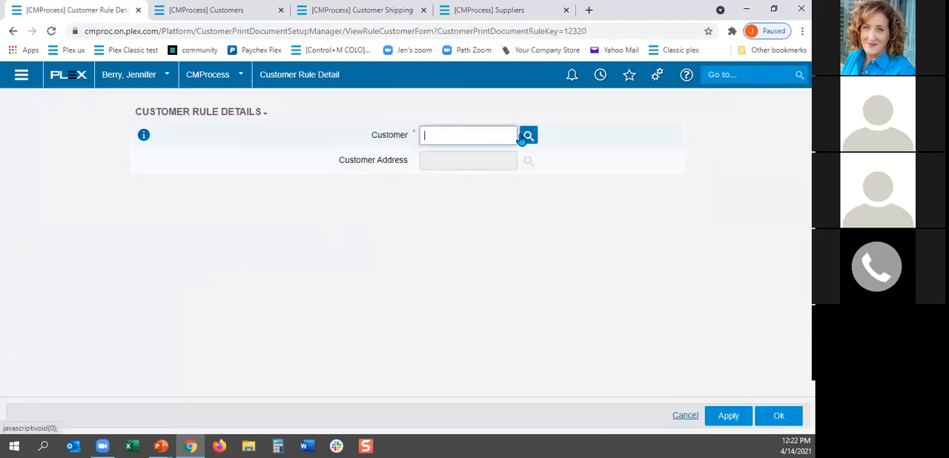
click(528, 136)
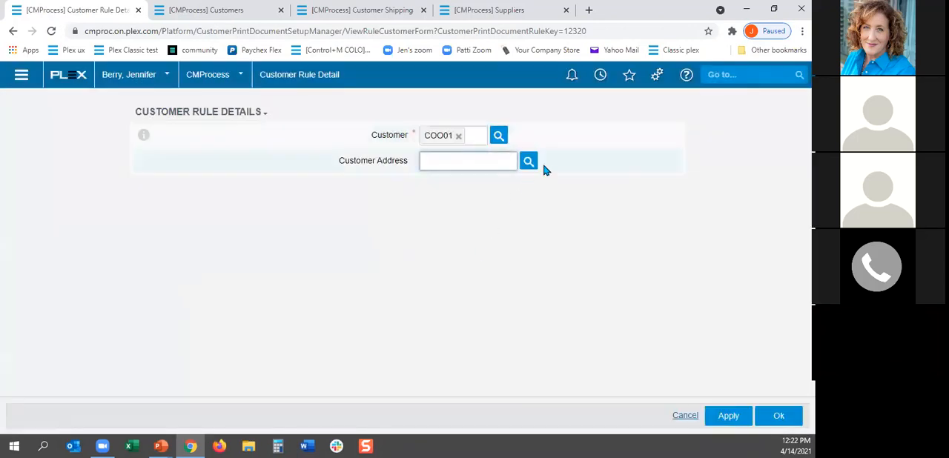
click(528, 161)
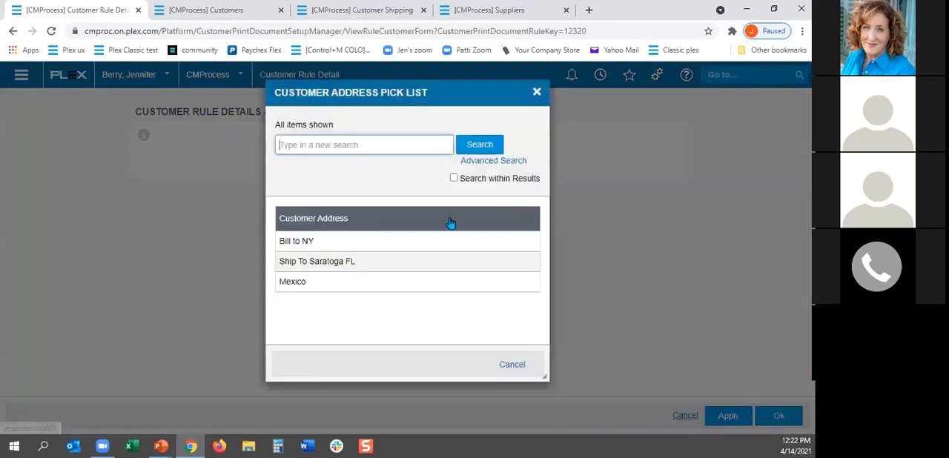
click(292, 283)
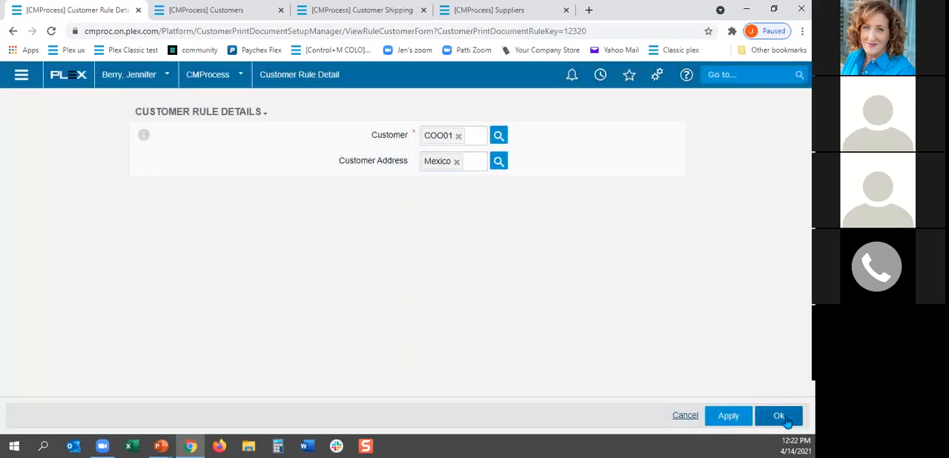
click(780, 417)
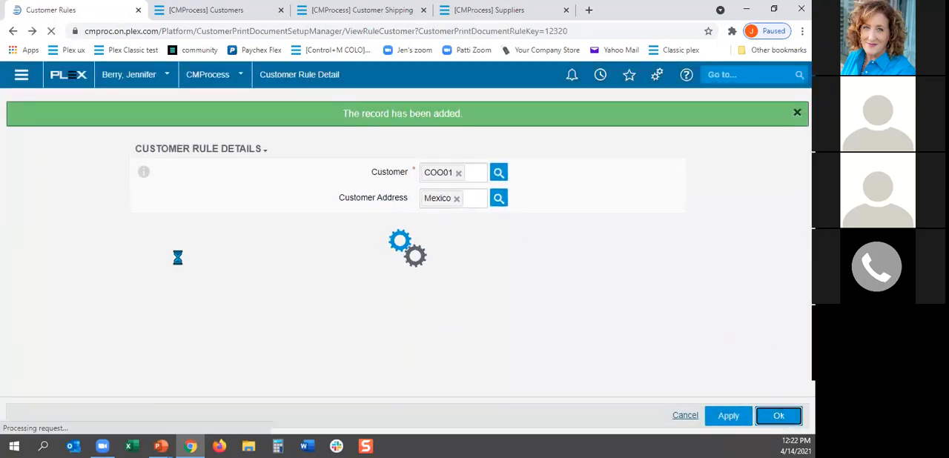
Step: Reopen Customer Print Documents and list all documents to review the Certificate of Origin - USMCA contexts and rule counts
click(607, 79)
click(475, 144)
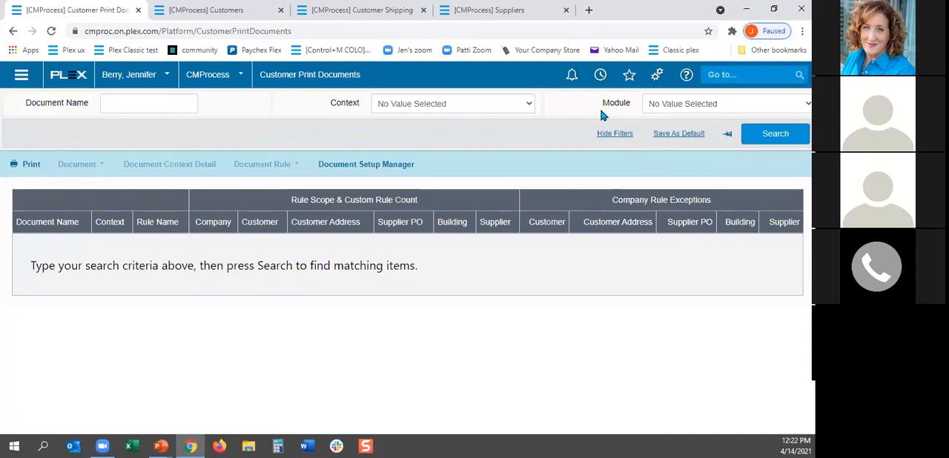
click(775, 133)
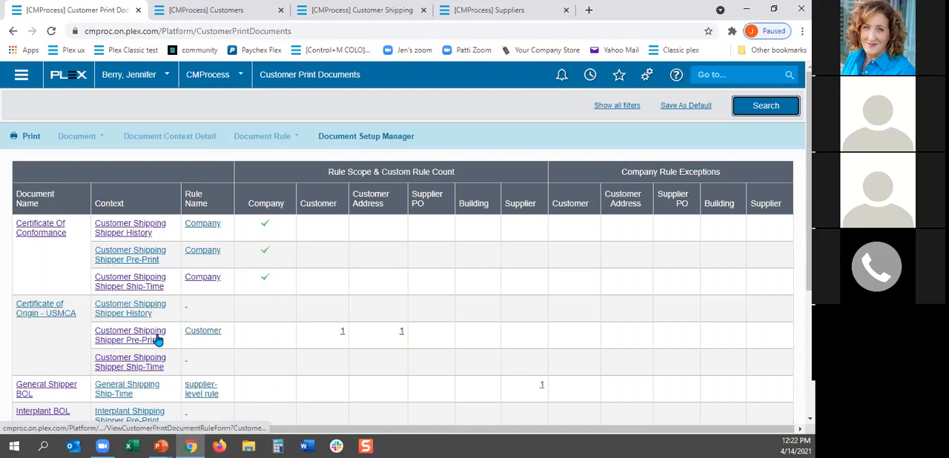
click(113, 311)
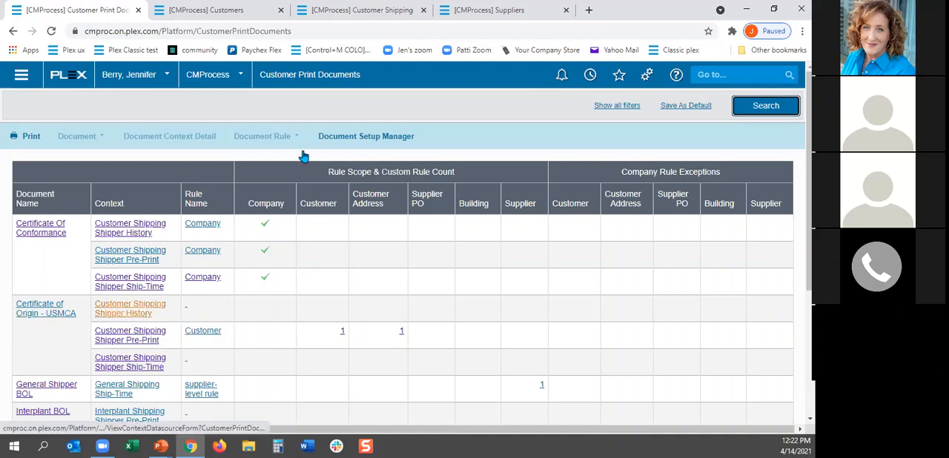
Step: In Taco Tuesday's shipping documents, enable Certificate of Origin - USMCA for the Customer Shipping Shipper Ship-Time and Shipper History contexts and save
click(217, 15)
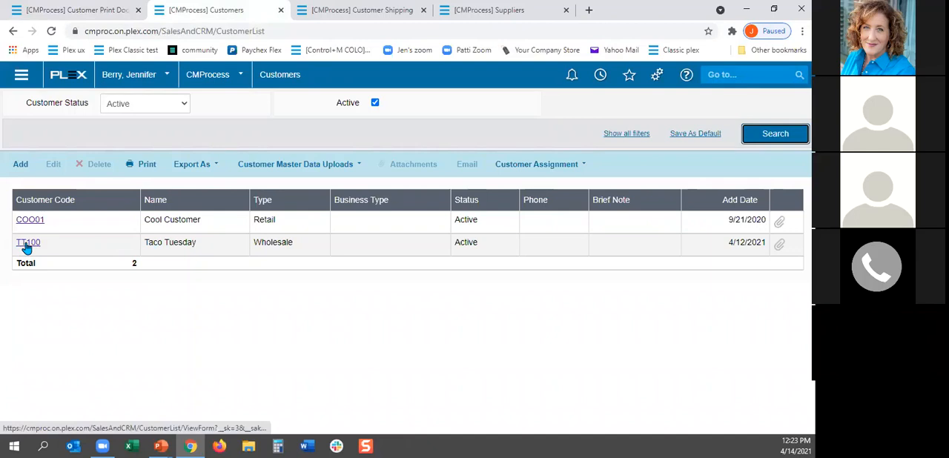
click(28, 244)
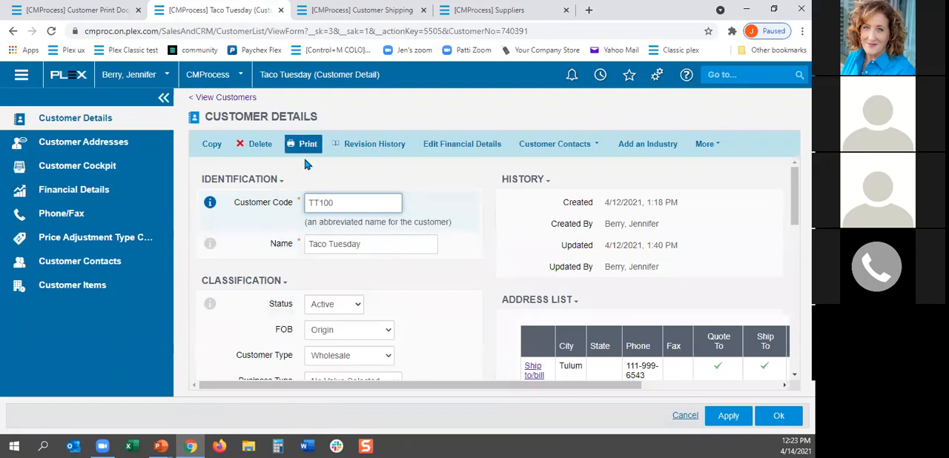
click(709, 145)
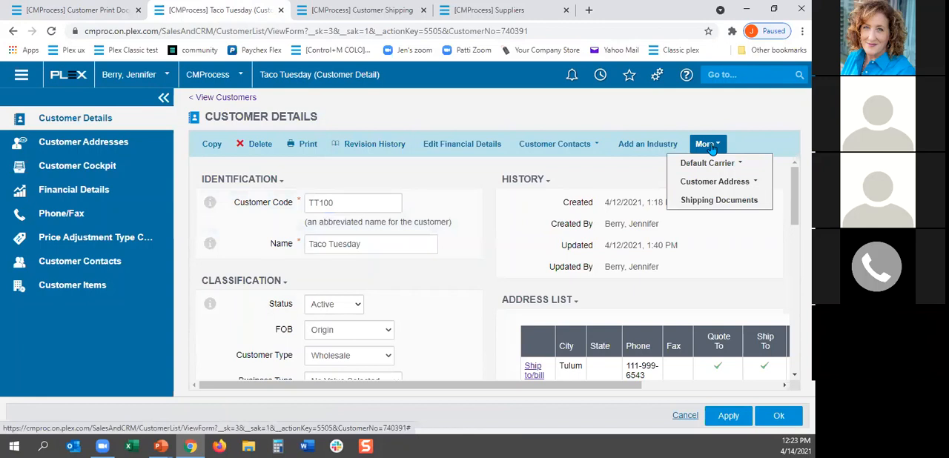
click(713, 200)
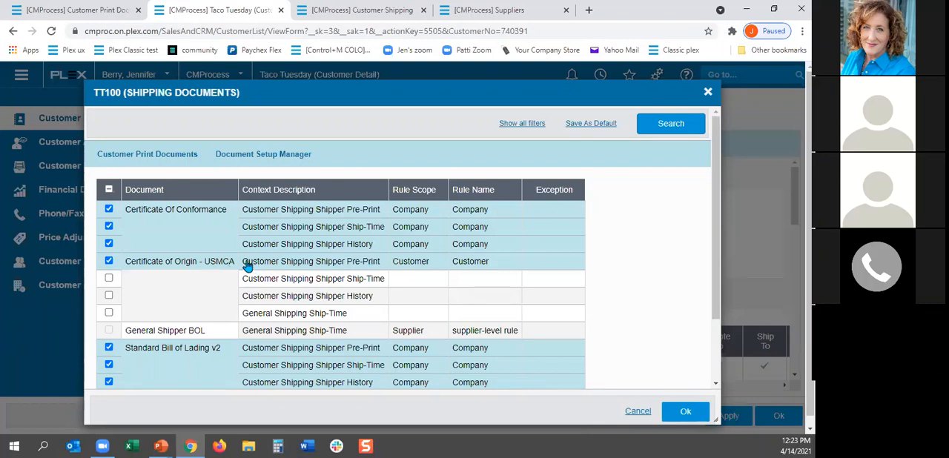
click(109, 279)
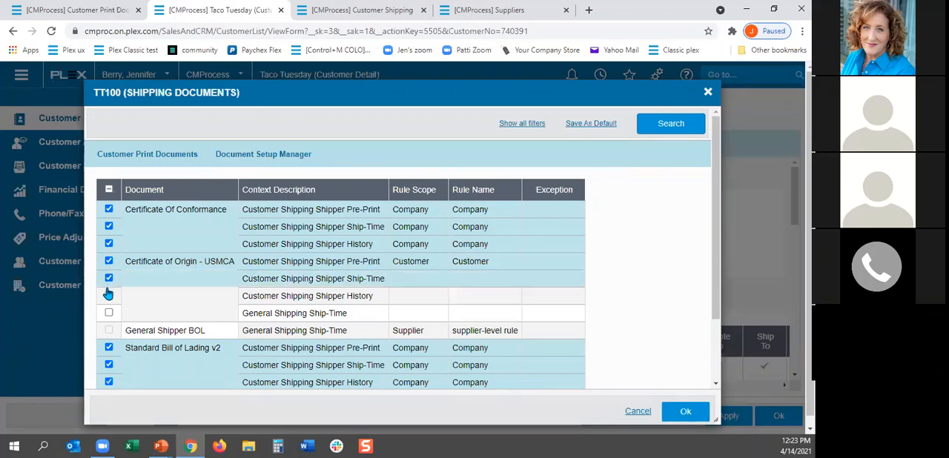
click(109, 297)
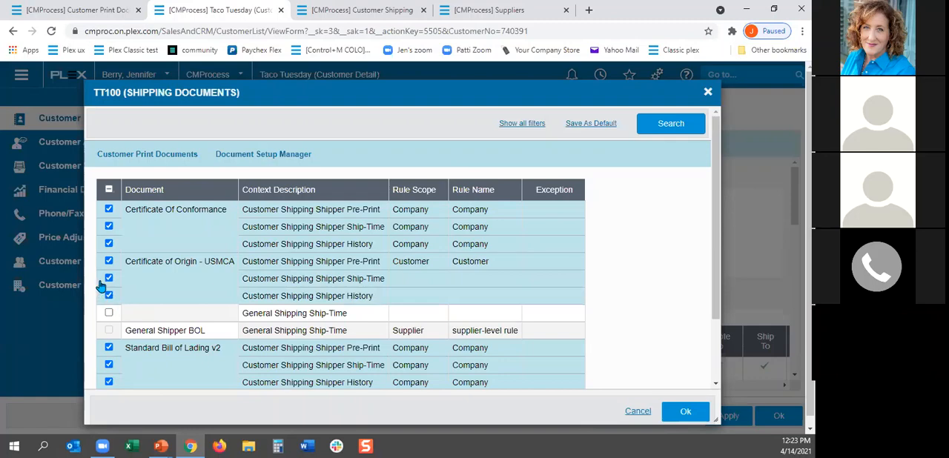
click(686, 413)
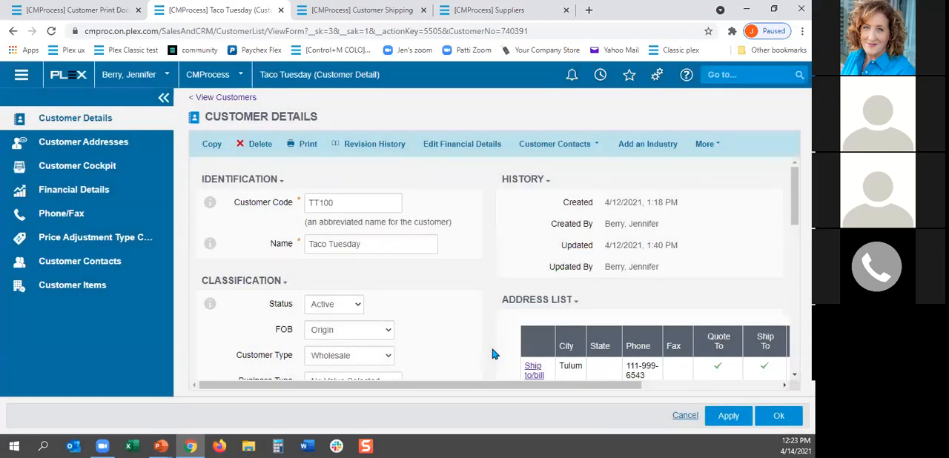
Step: In Cool Customer's Mexico address shipping documents, enable Certificate of Origin - USMCA for Customer Shipping Shipper Ship-Time and Shipper History and save
click(13, 31)
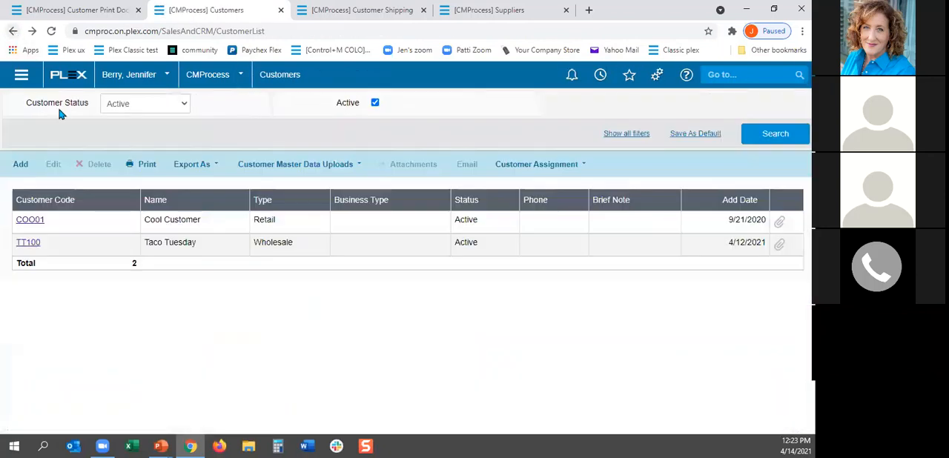
click(34, 222)
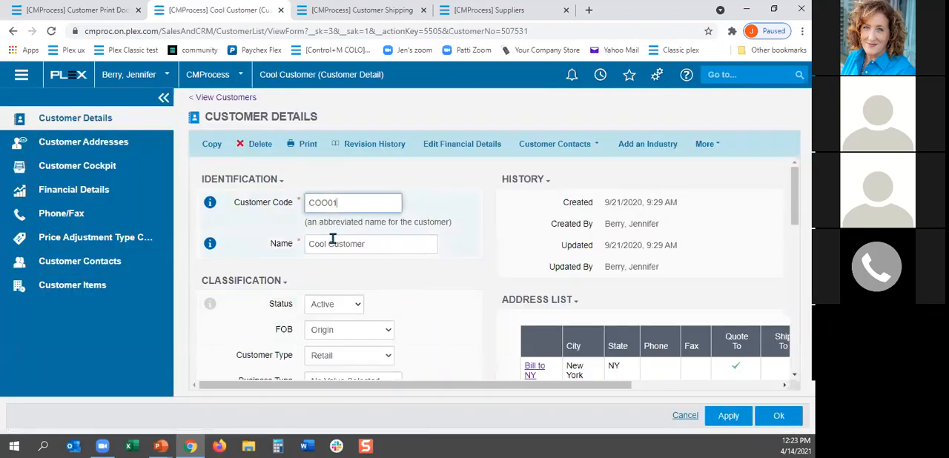
click(82, 144)
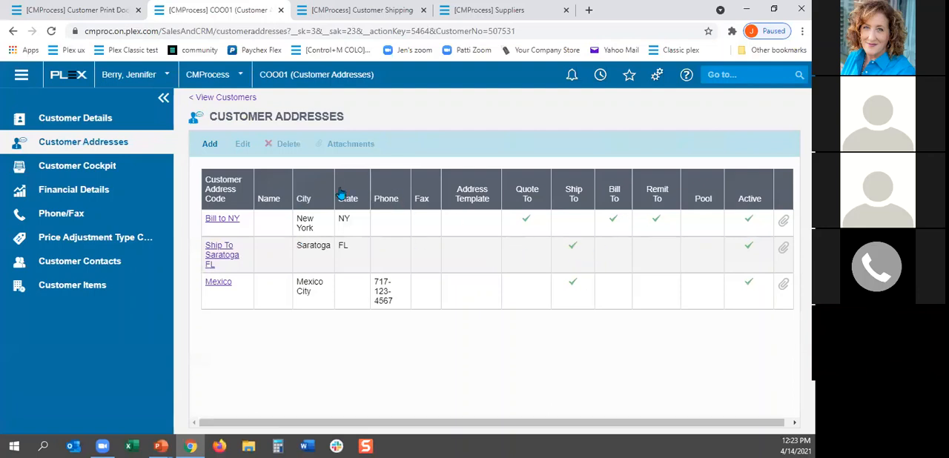
click(217, 286)
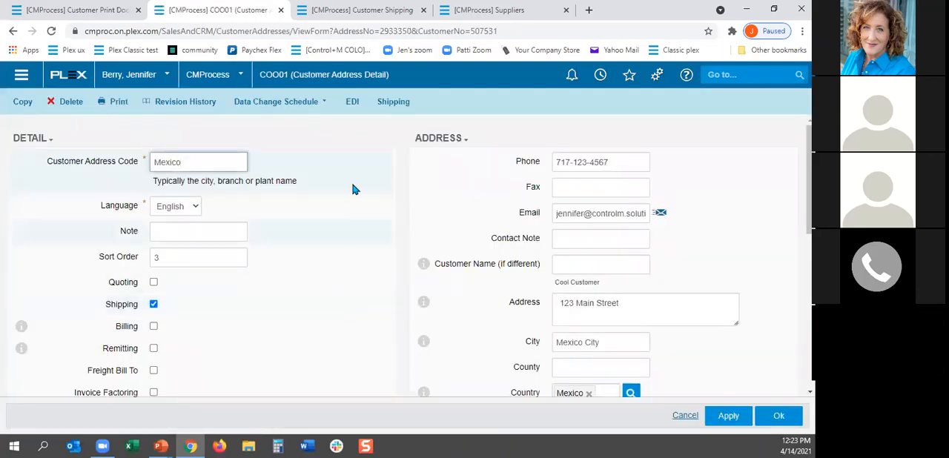
click(395, 104)
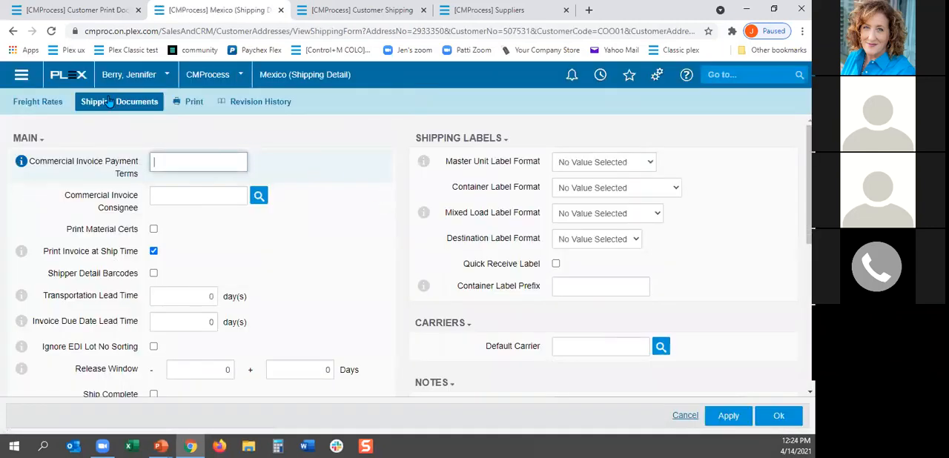
click(107, 104)
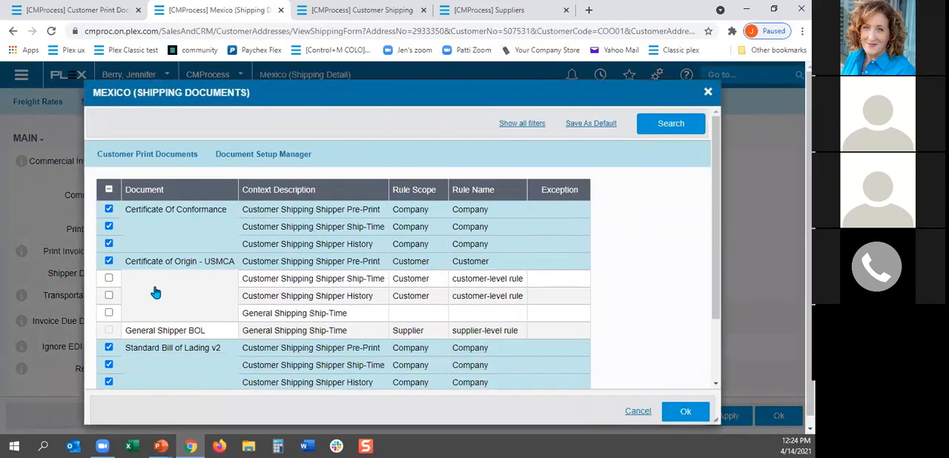
click(108, 280)
click(109, 296)
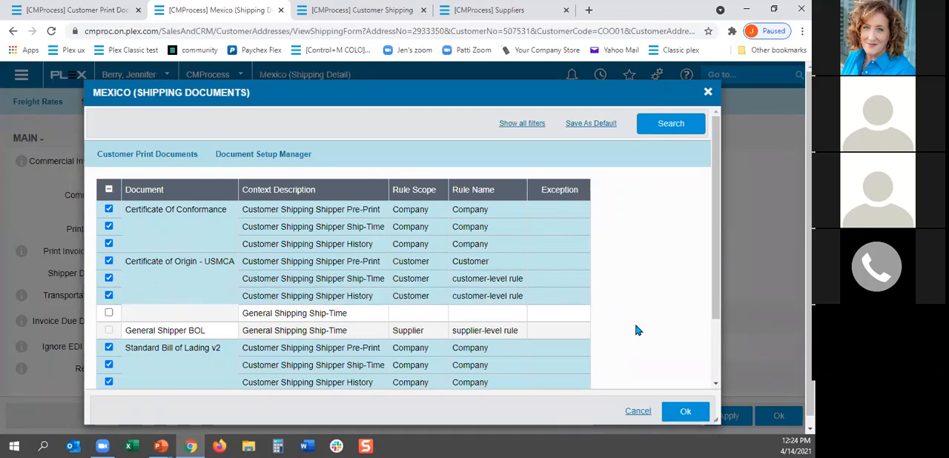
click(686, 413)
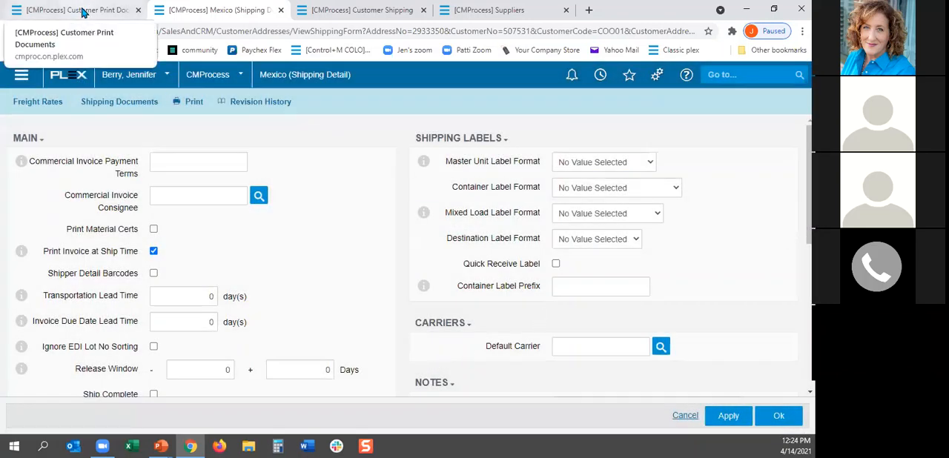
Step: Refresh Customer Print Documents and review the customer and customer address rules of the Certificate of Origin - USMCA contexts
click(99, 9)
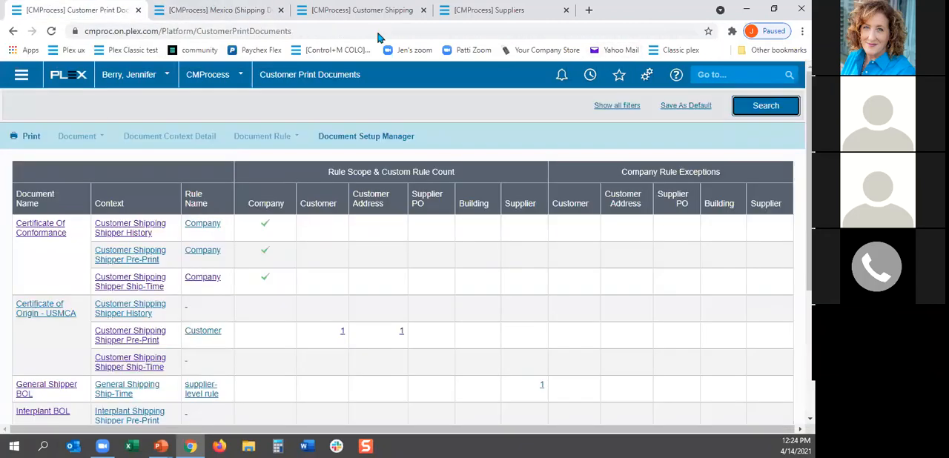
click(746, 110)
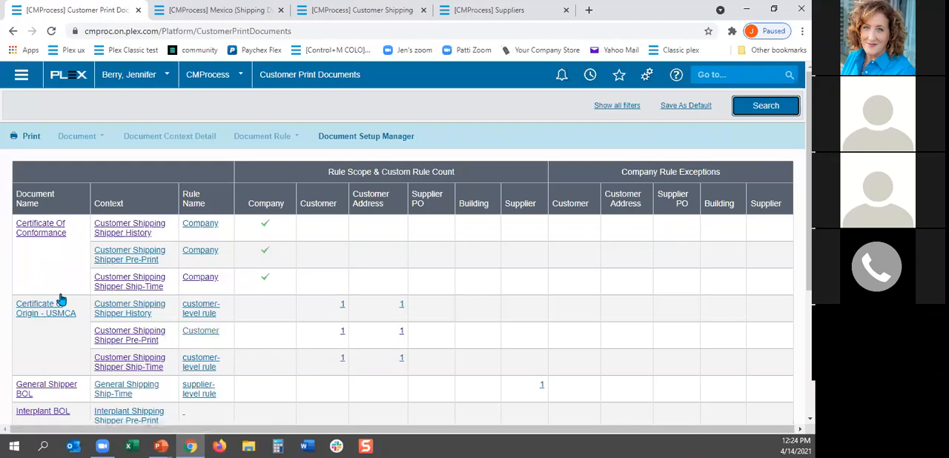
click(129, 314)
Step: In supplier FLAV01's shipping documents, enable General Shipper BOL for the General Shipping Ship-Time context and save
click(485, 10)
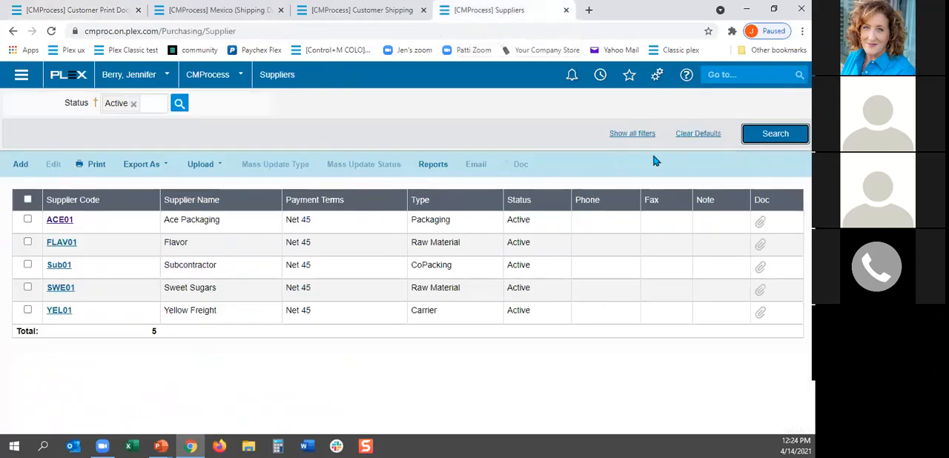
click(55, 242)
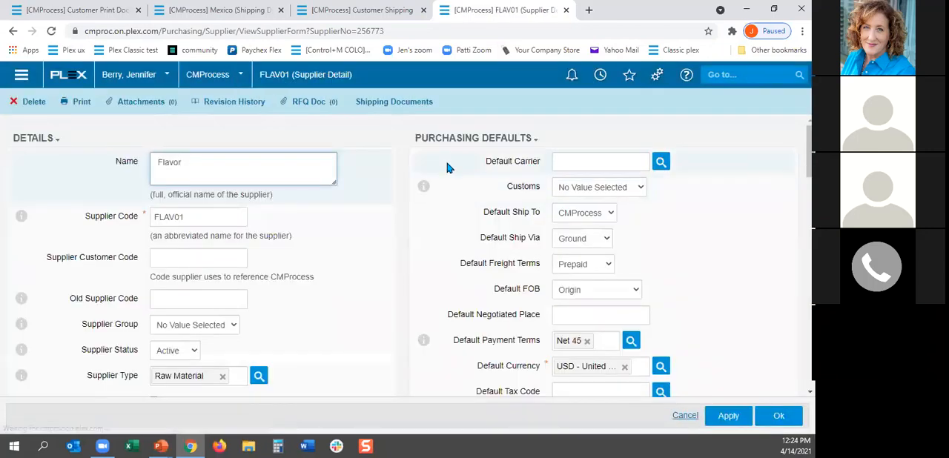
click(383, 103)
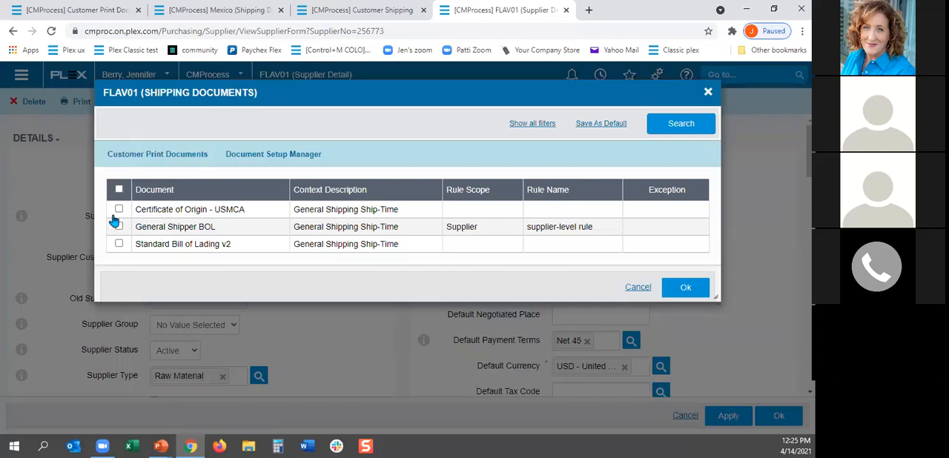
click(119, 227)
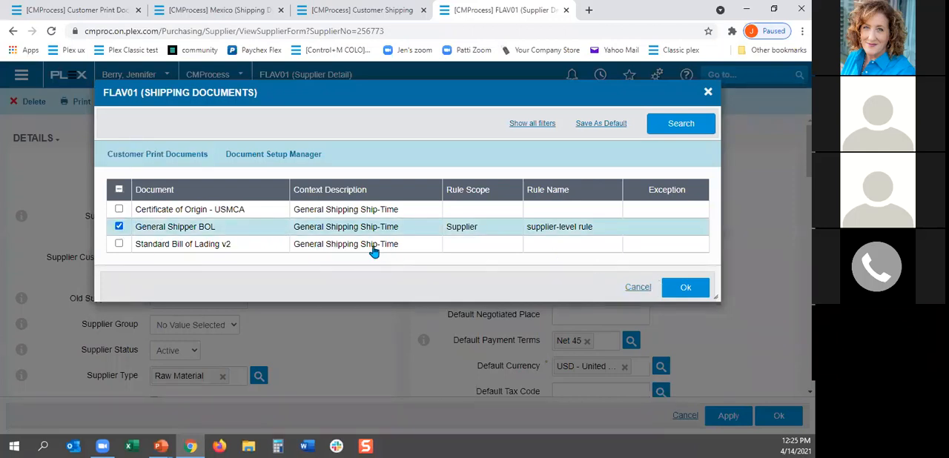
click(686, 288)
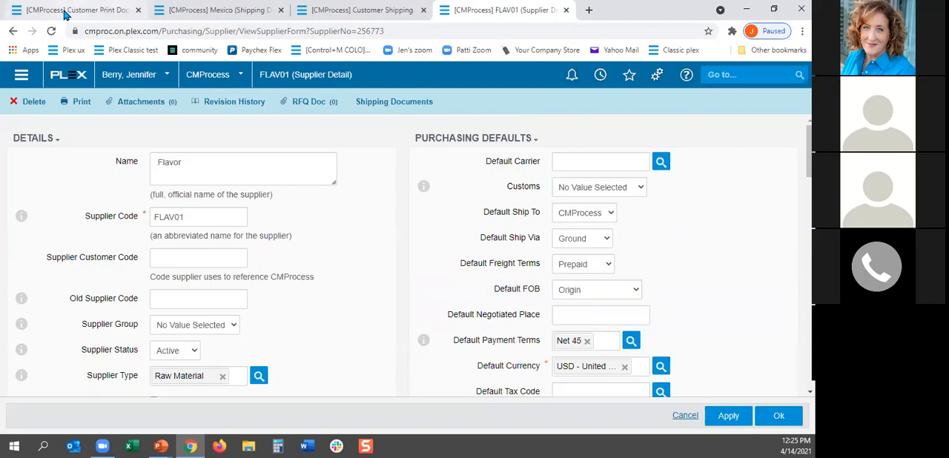
Step: Refresh Customer Print Documents, examine the suppliers assigned to the General Shipper BOL rule, and return to the document list
click(66, 12)
click(753, 108)
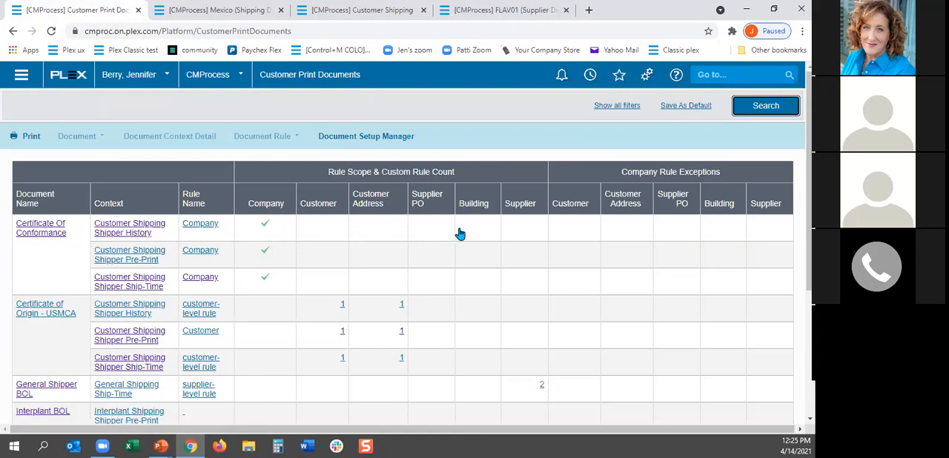
click(542, 386)
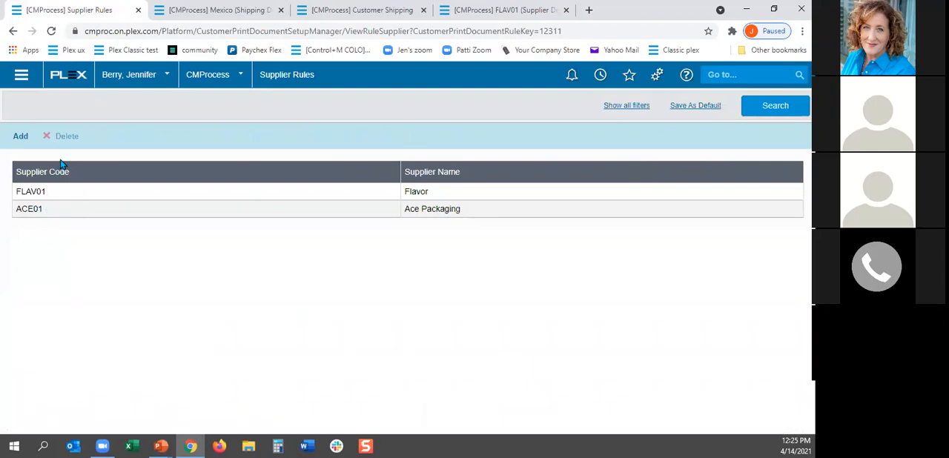
click(19, 138)
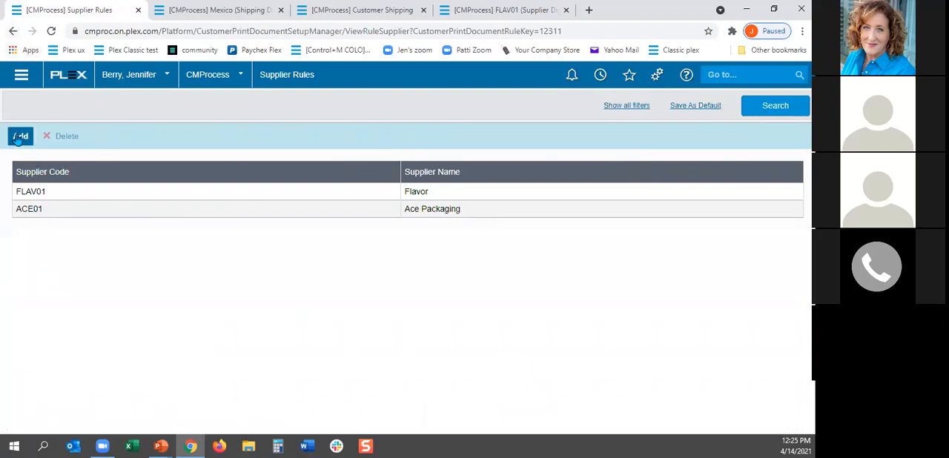
click(12, 32)
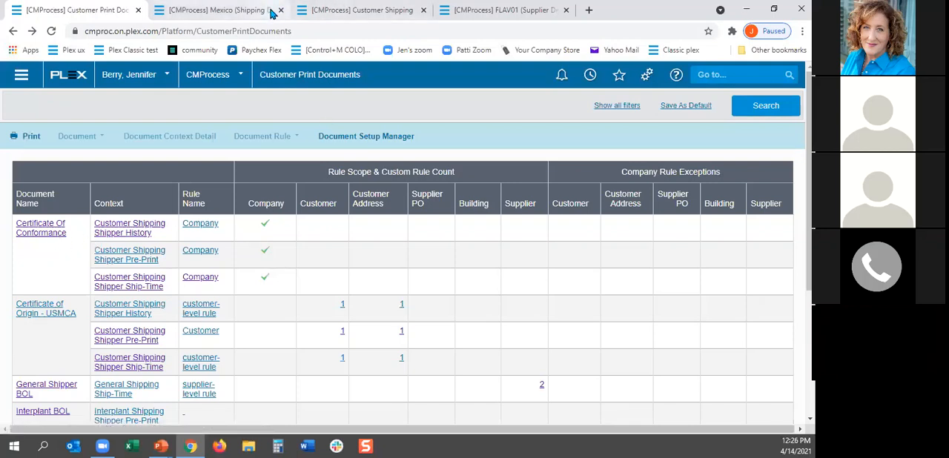
Step: List the active customers again and open Cool Customer's list of customer addresses
click(246, 12)
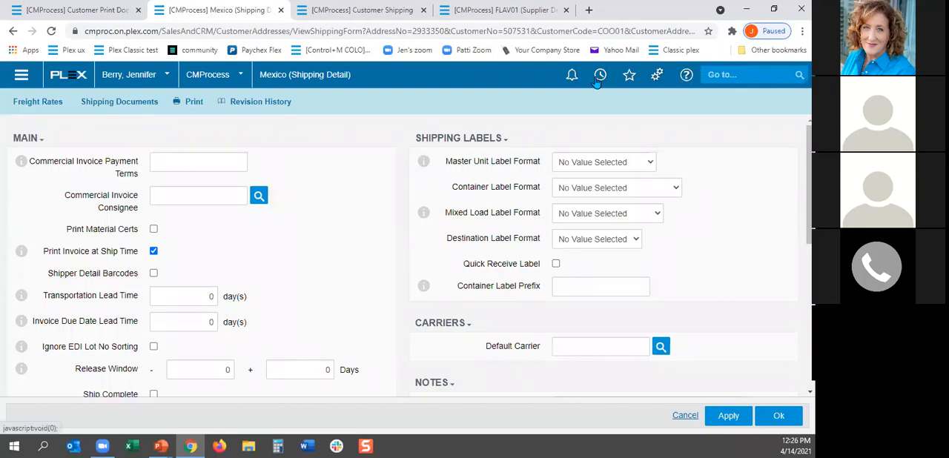
click(600, 77)
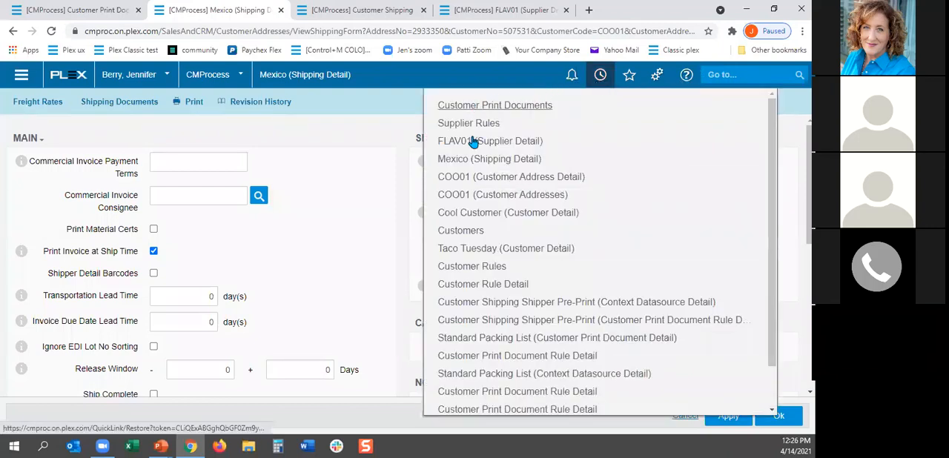
click(462, 230)
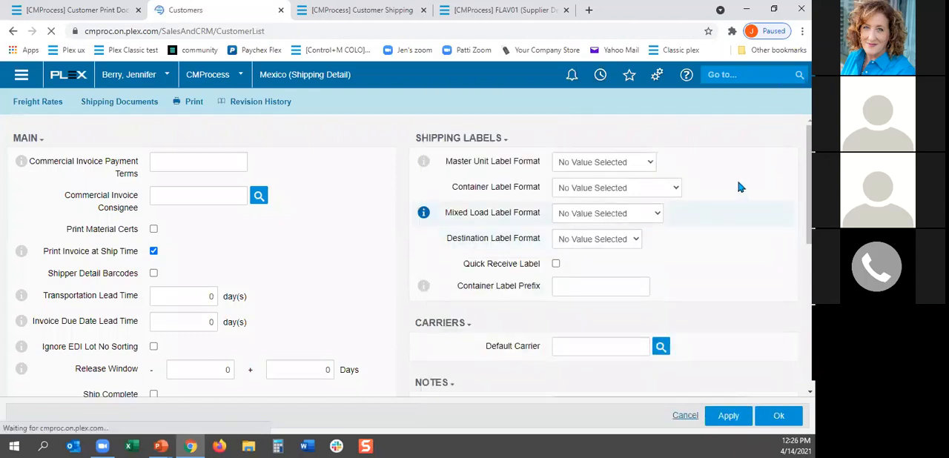
click(773, 263)
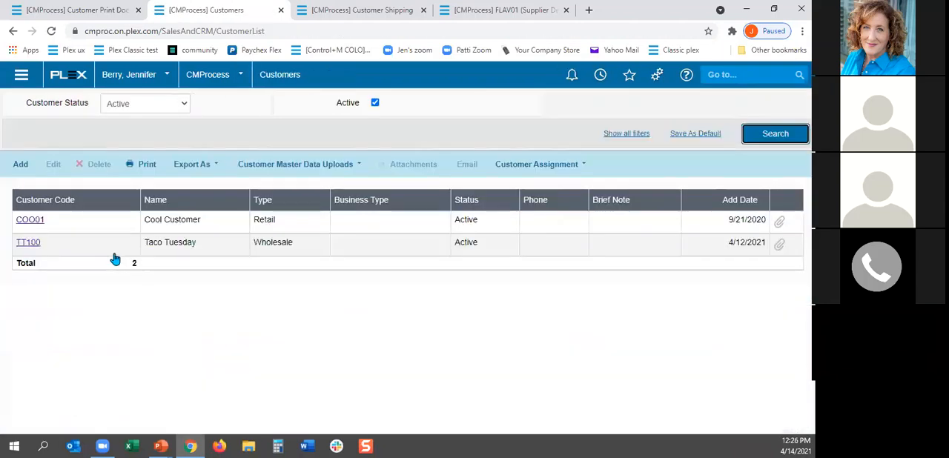
click(30, 221)
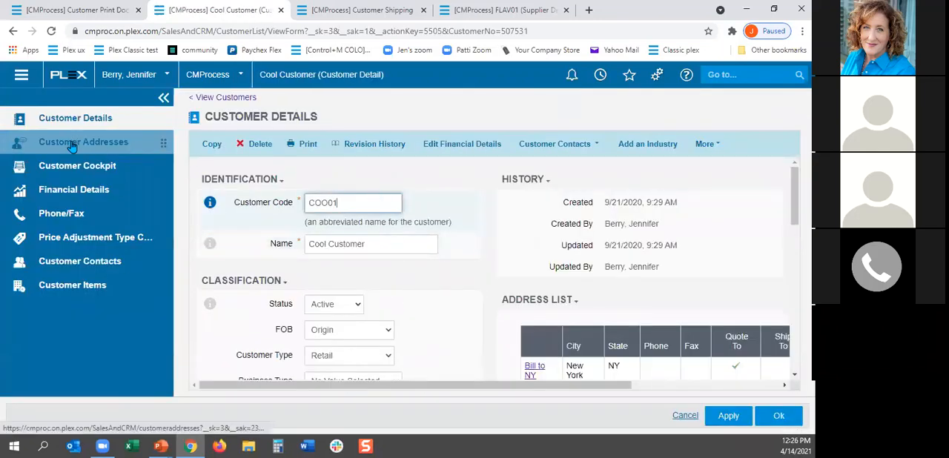
click(48, 146)
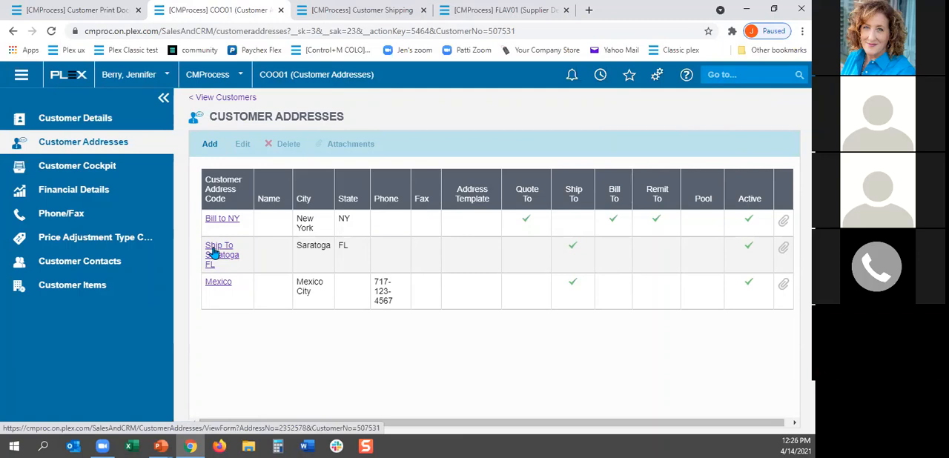
Step: In the Mexico address shipping documents, disable Certificate Of Conformance for the Shipper Pre-Print, Ship-Time and History contexts and save
click(215, 286)
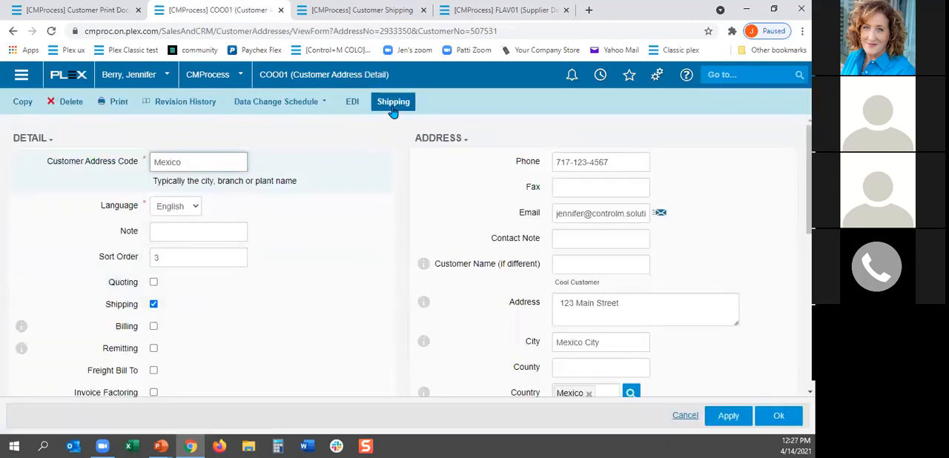
click(393, 104)
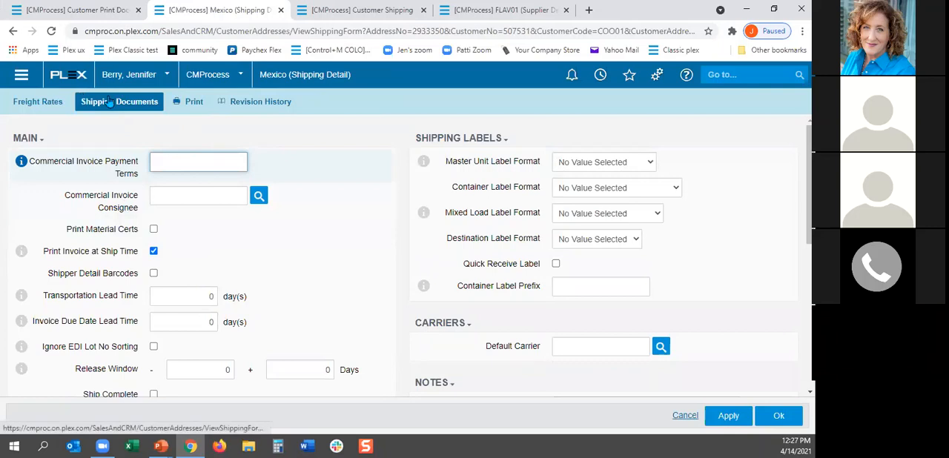
click(113, 106)
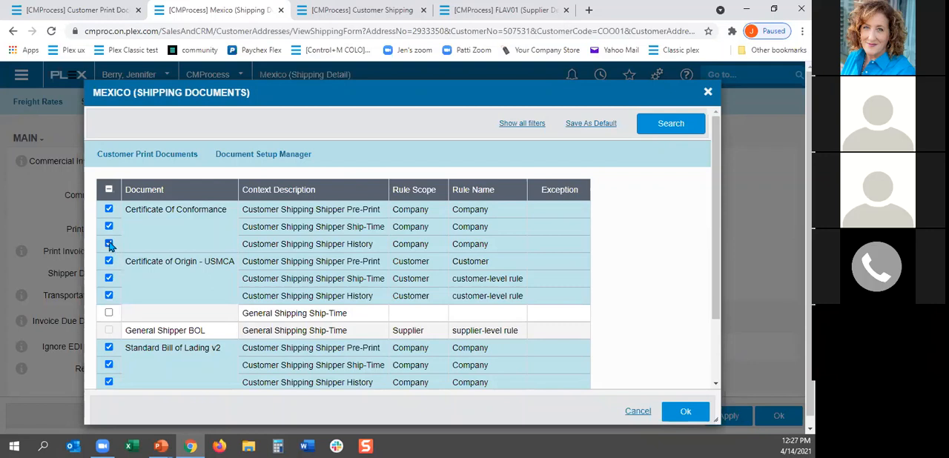
click(109, 210)
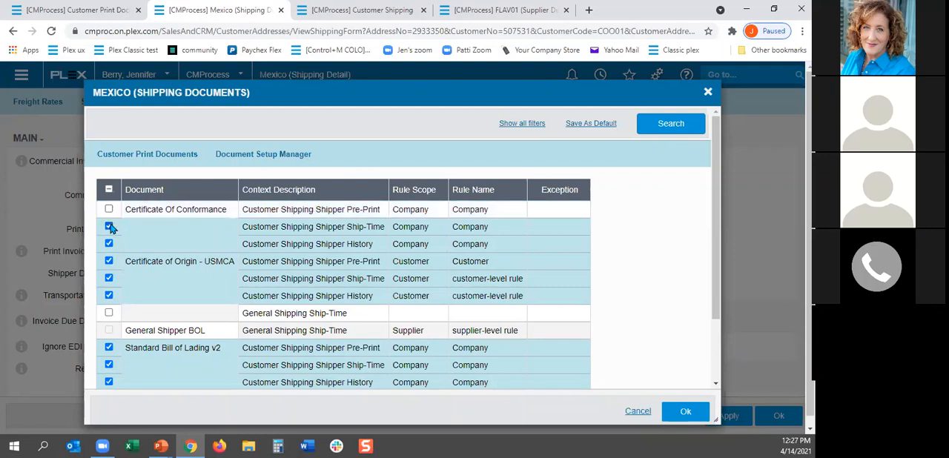
click(109, 227)
click(110, 245)
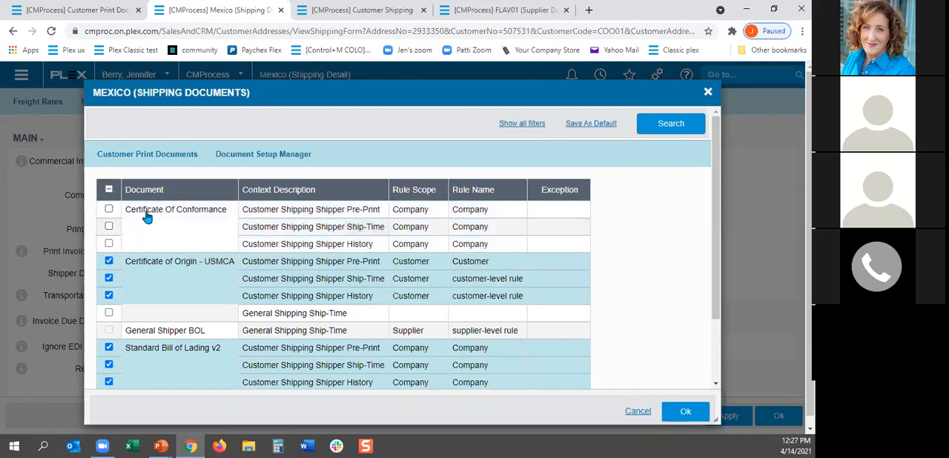
click(684, 414)
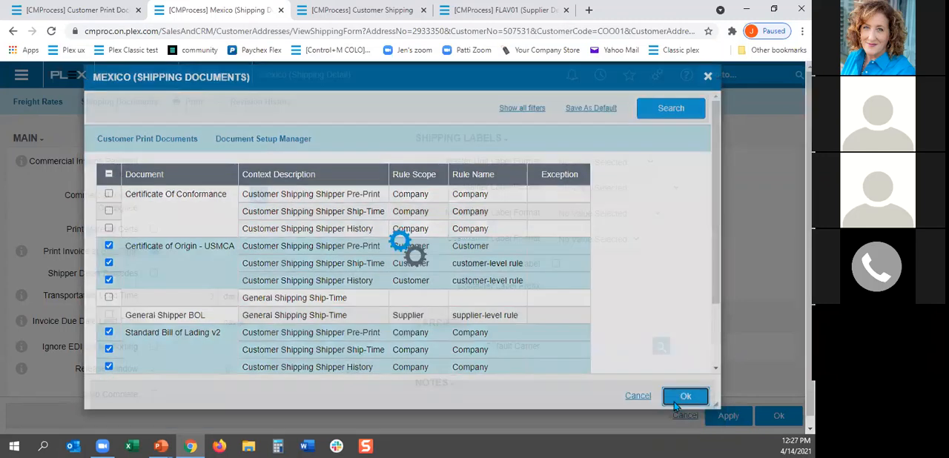
Step: Leave the Mexico address and Cool Customer's details and return to the customer list
click(12, 31)
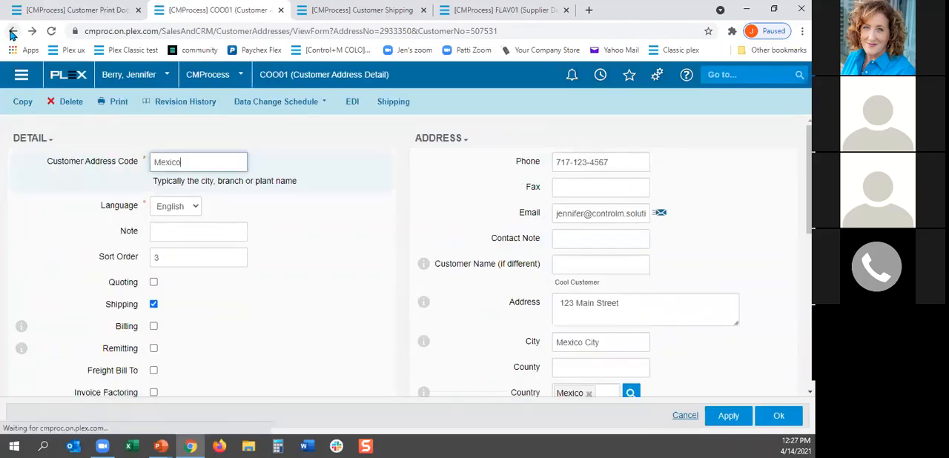
click(12, 32)
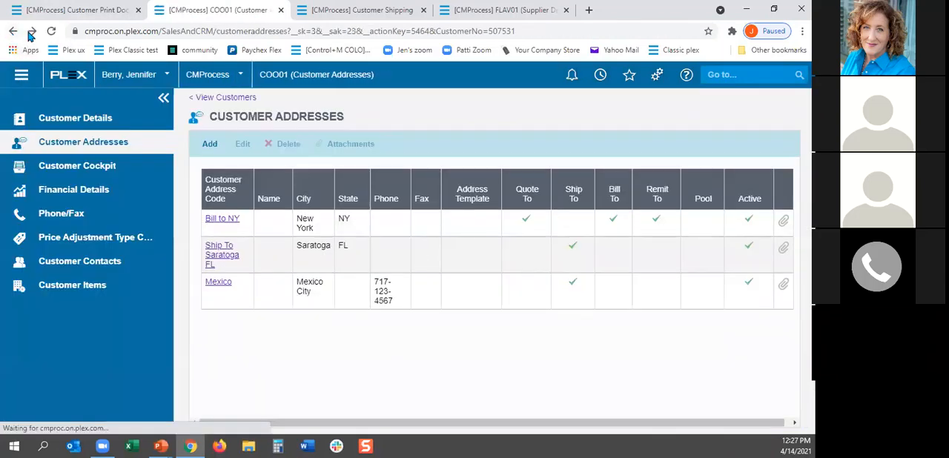
click(12, 32)
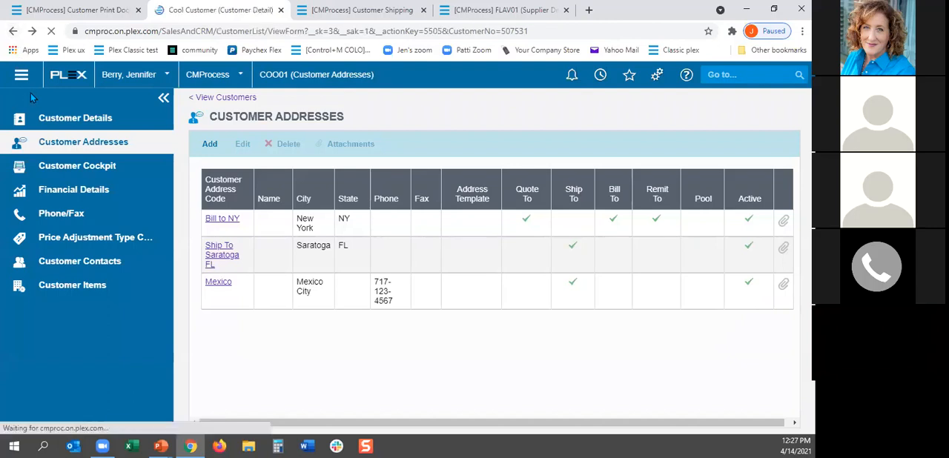
click(12, 32)
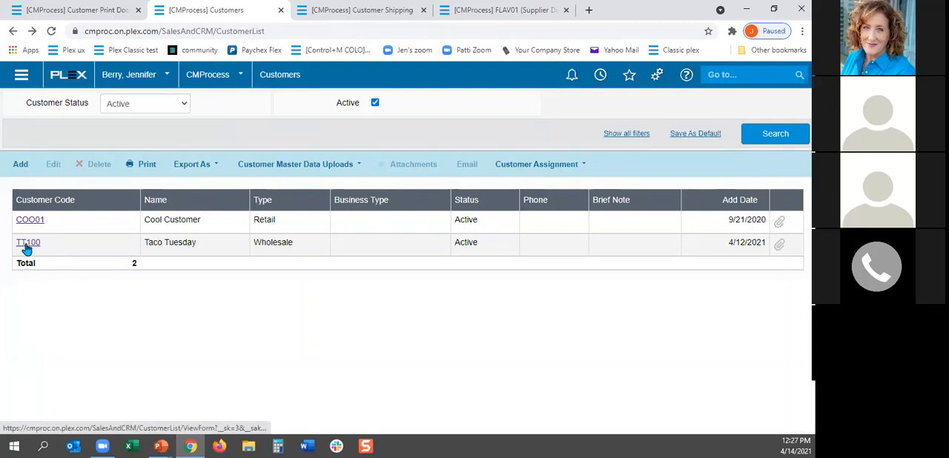
Step: In Taco Tuesday's customer-level shipping documents, disable Certificate Of Conformance for the Shipper Pre-Print, Ship-Time and History contexts and save
click(28, 244)
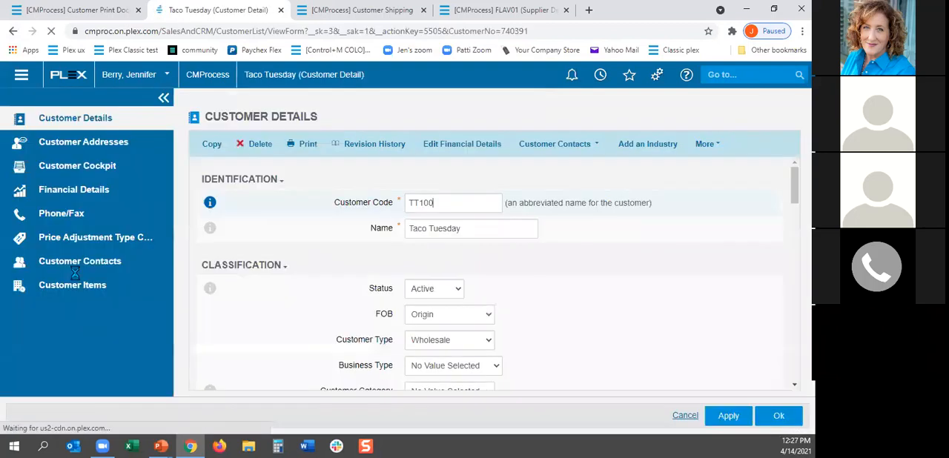
click(706, 144)
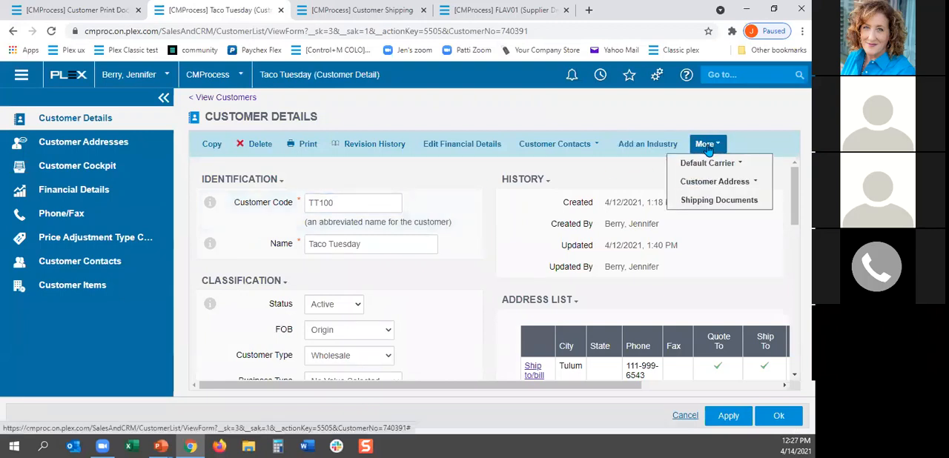
click(706, 201)
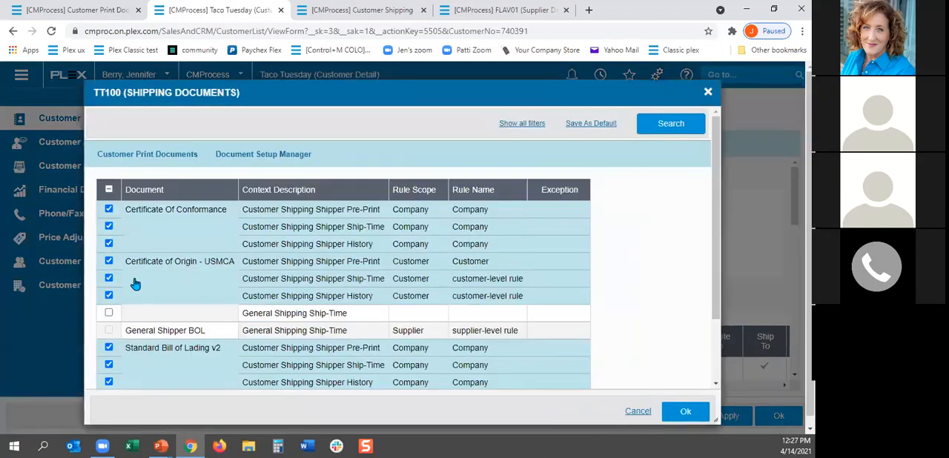
click(109, 244)
click(109, 226)
click(109, 210)
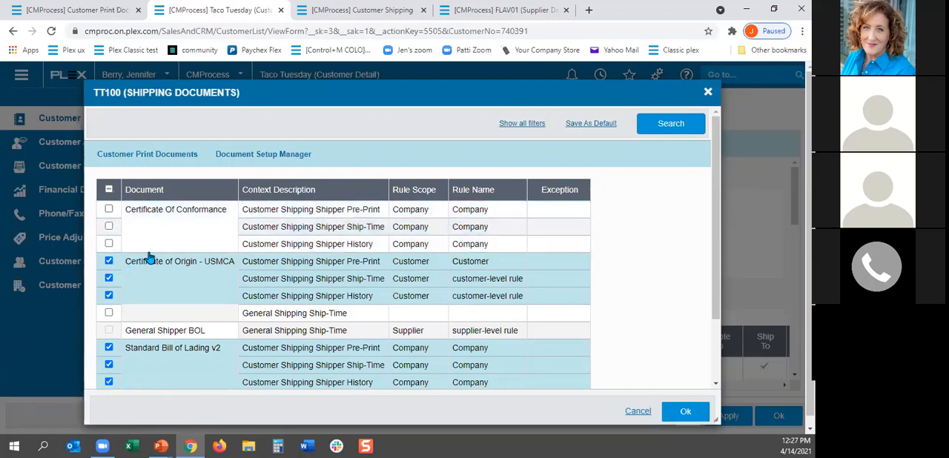
click(687, 413)
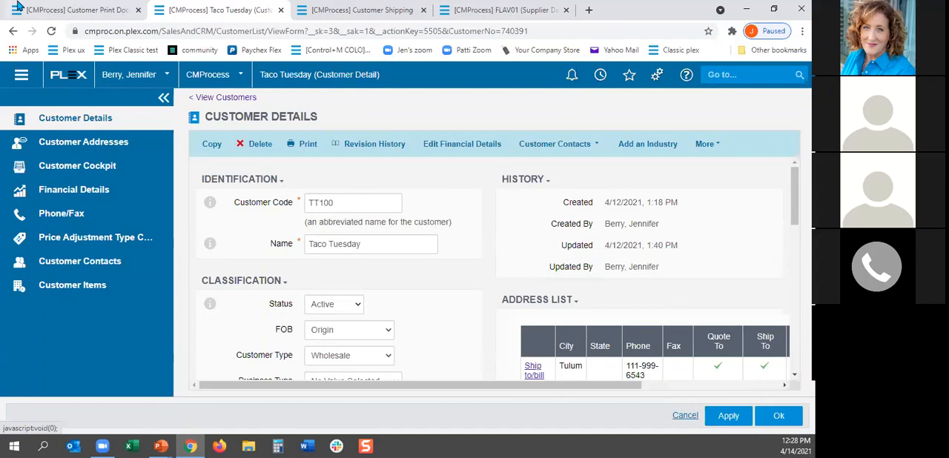
Step: Refresh Customer Print Documents and examine the customer and customer address exceptions to the Certificate Of Conformance company rule
click(66, 11)
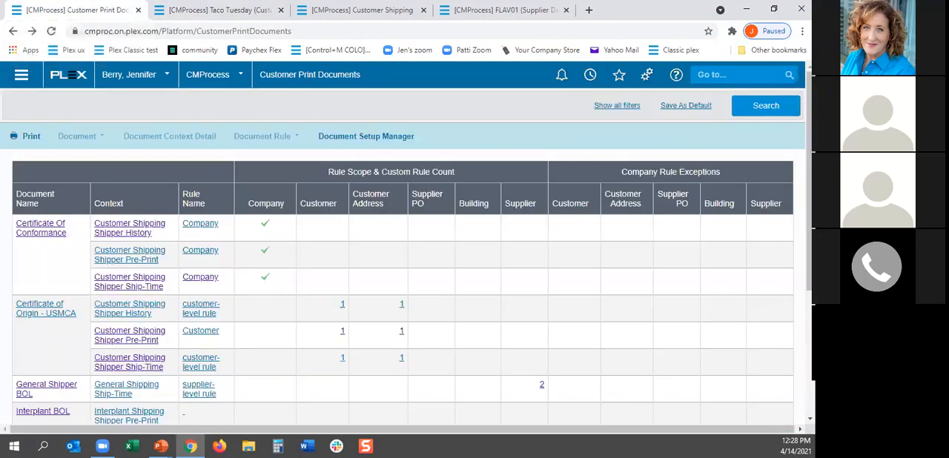
click(755, 108)
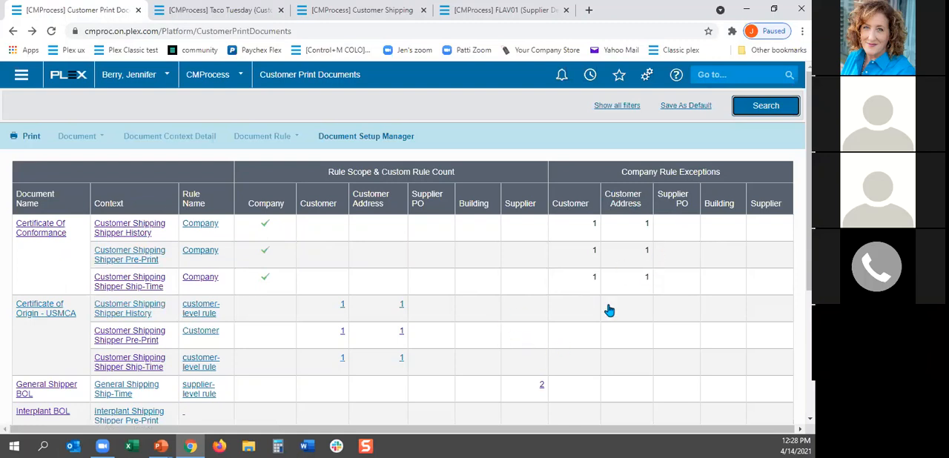
mouse_move(809, 185)
mouse_down()
mouse_move(808, 206)
mouse_move(809, 181)
mouse_up()
Step: From the supplier detail page, go to Sales Orders and open Cool Customer's open order for 12/16 oz Orange Drink
click(489, 14)
click(746, 76)
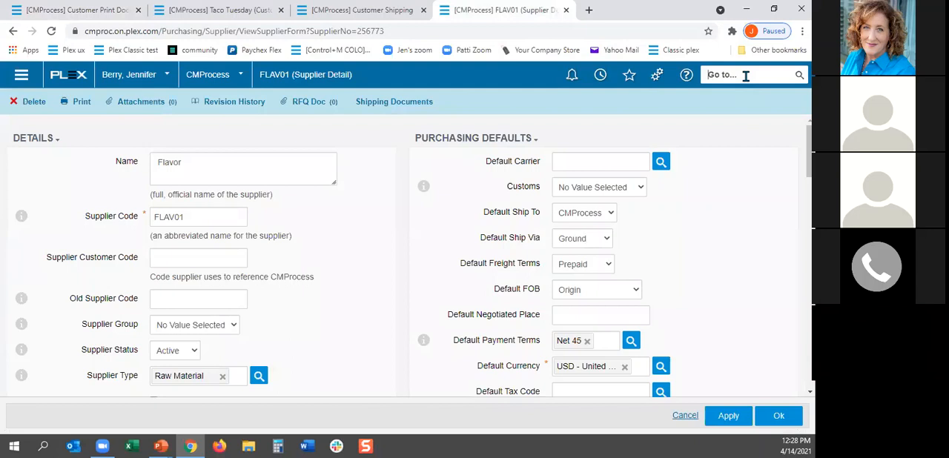
text(sales order)
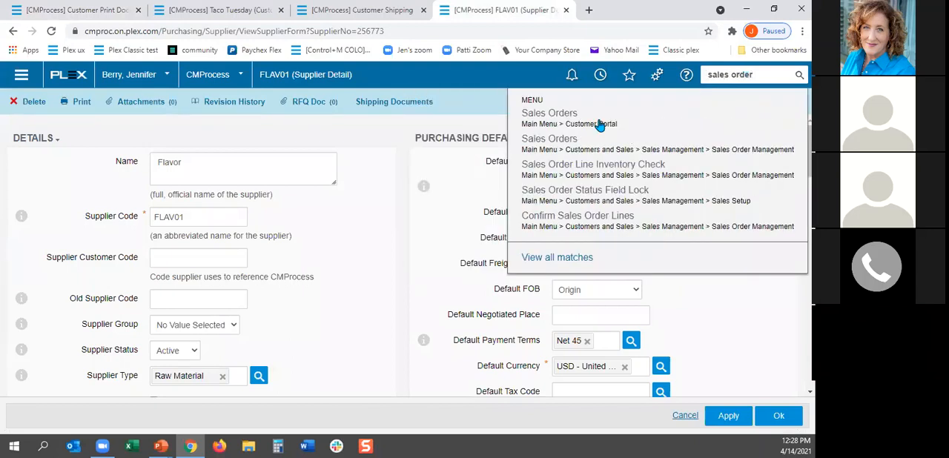
click(568, 115)
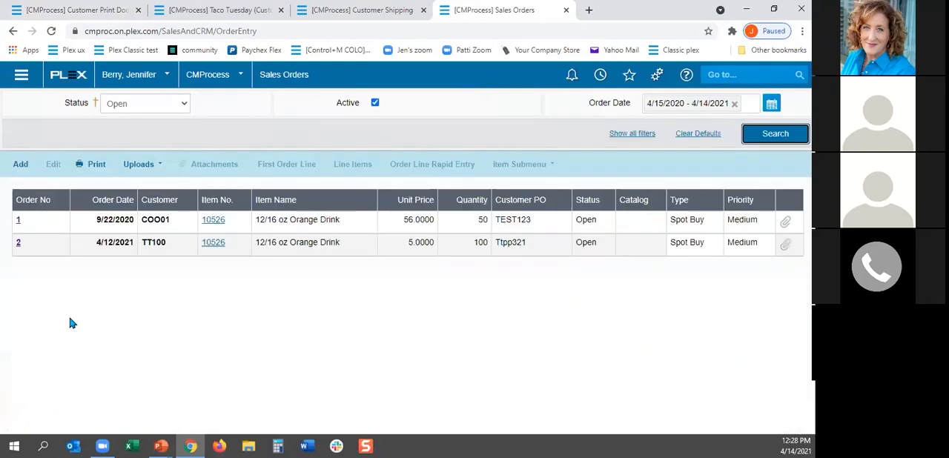
click(19, 221)
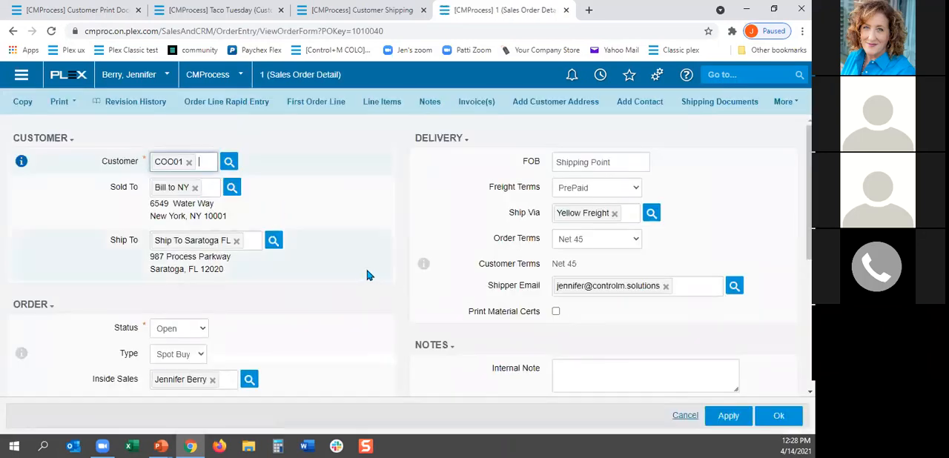
Step: In the sales order's shipping documents, disable Certificate Of Conformance for the Shipper Pre-Print, Ship-Time and History contexts and save
click(723, 108)
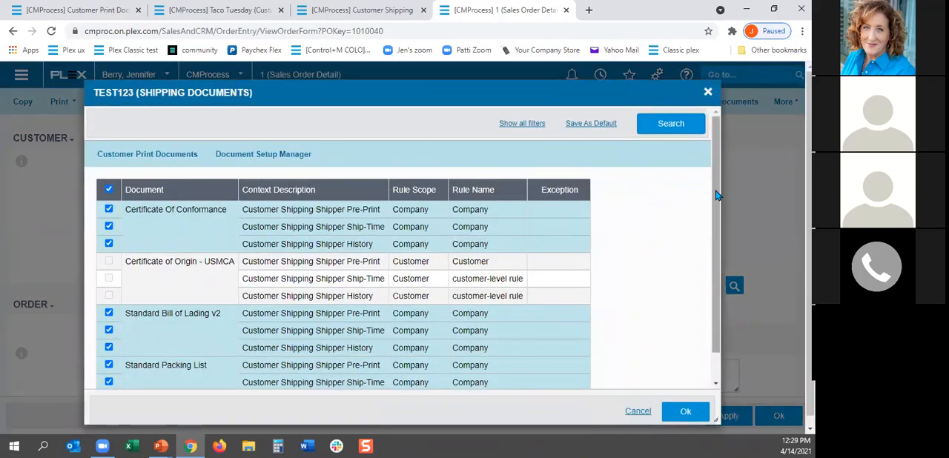
click(109, 211)
click(110, 228)
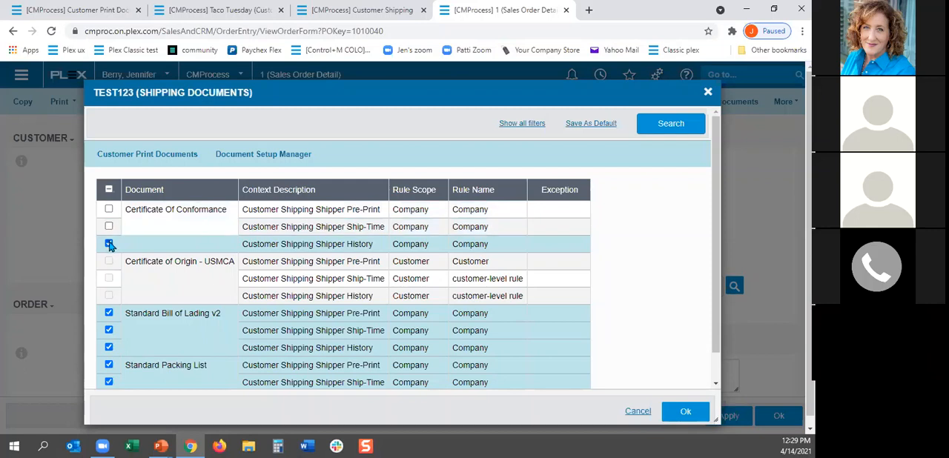
click(109, 244)
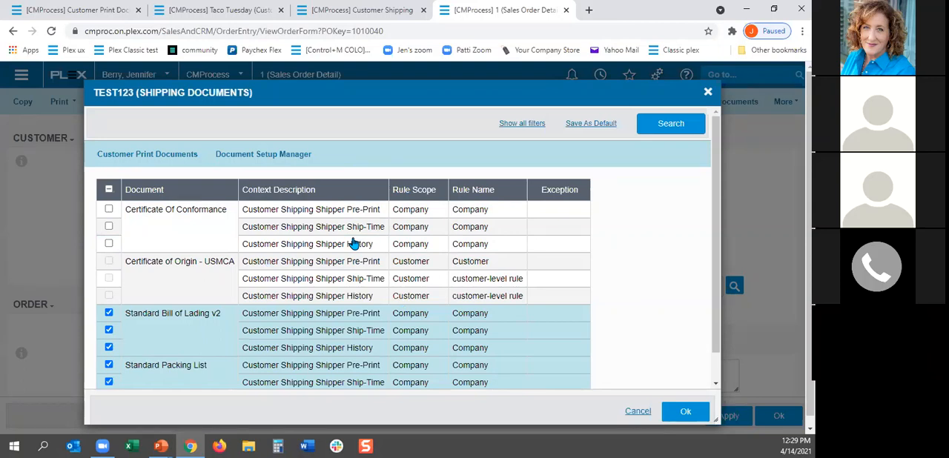
click(686, 414)
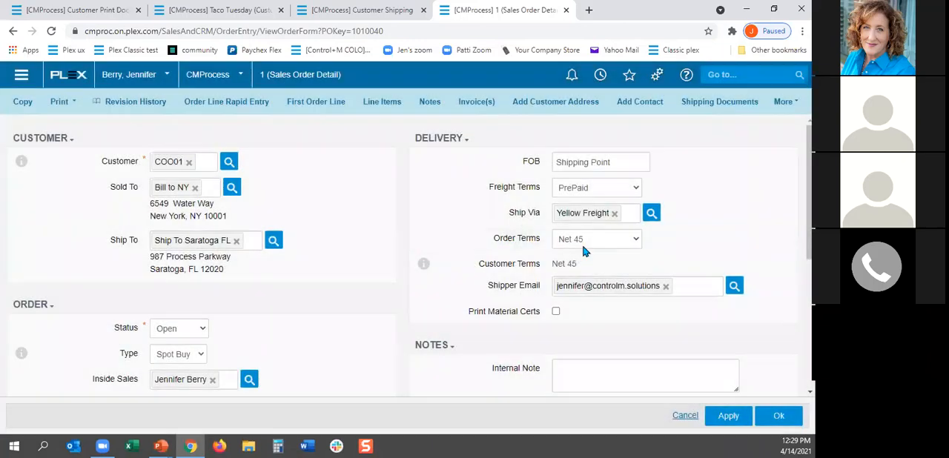
Step: Refresh Customer Print Documents and examine the company rule exceptions along with the rules of the remaining documents
click(80, 10)
click(775, 106)
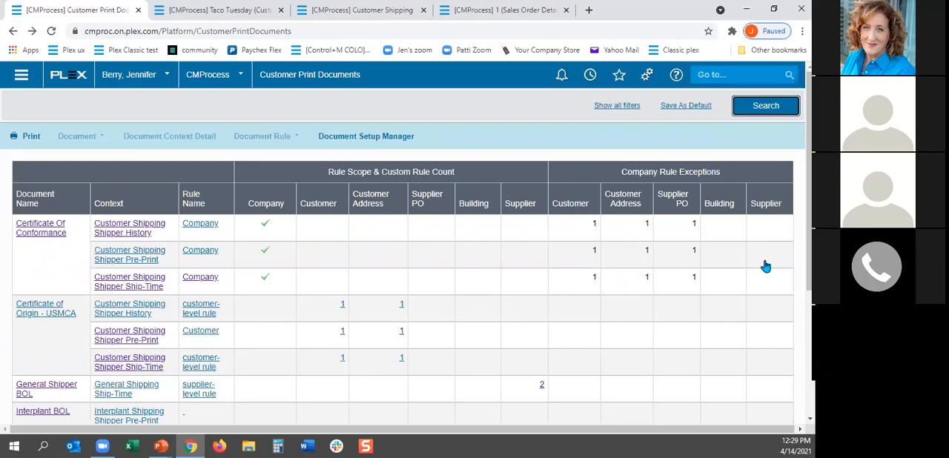
scroll(403, 297, down, 3)
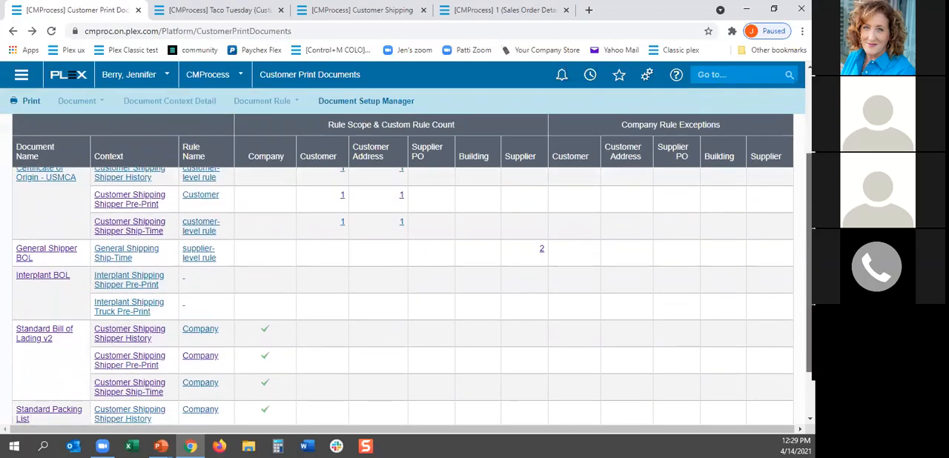
scroll(399, 342, down, 2)
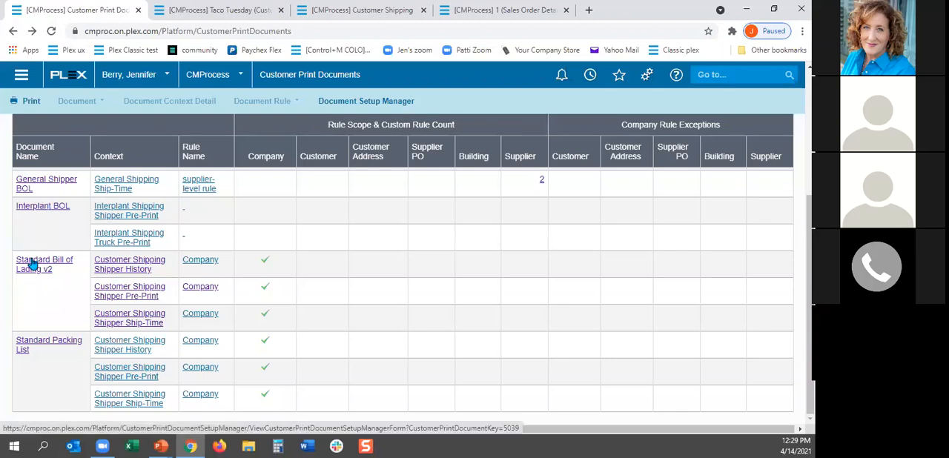
Step: Open the Certificate Of Conformance document details, check whether it includes document options, and return to the document list
scroll(41, 231, up, 3)
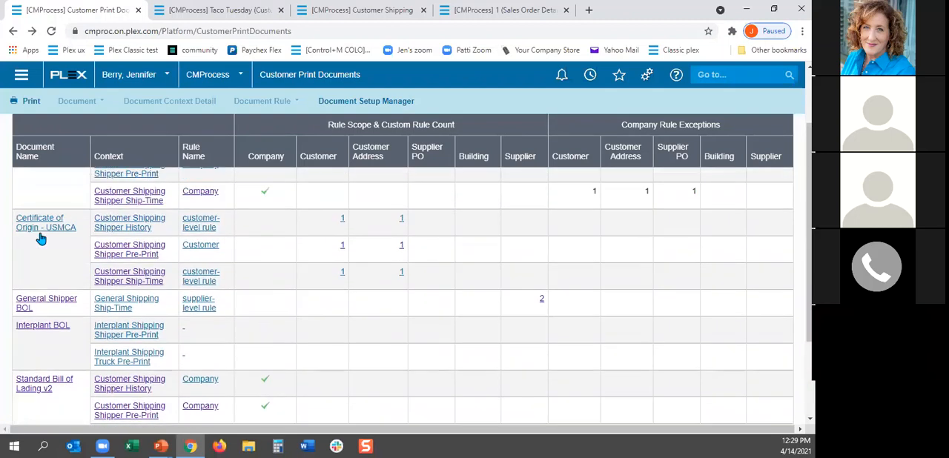
scroll(41, 231, up, 3)
click(40, 230)
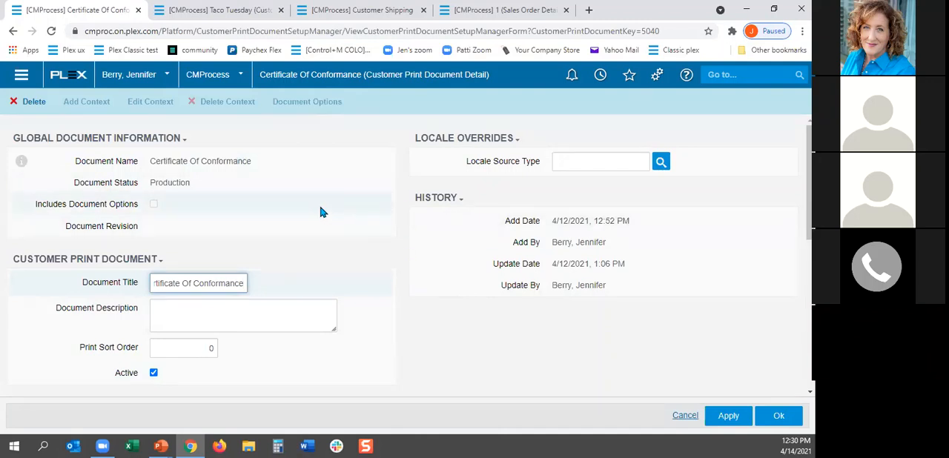
click(14, 33)
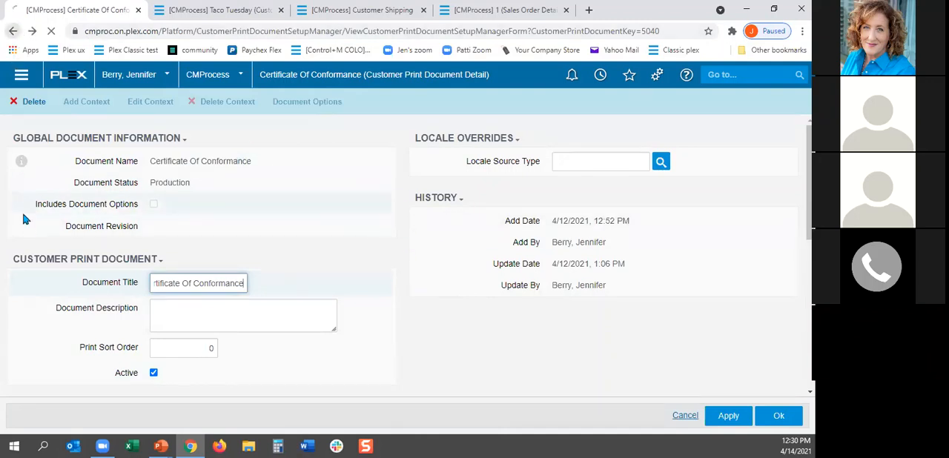
Step: Open the Standard Bill of Lading v2 document and bring up its document options
scroll(64, 344, down, 5)
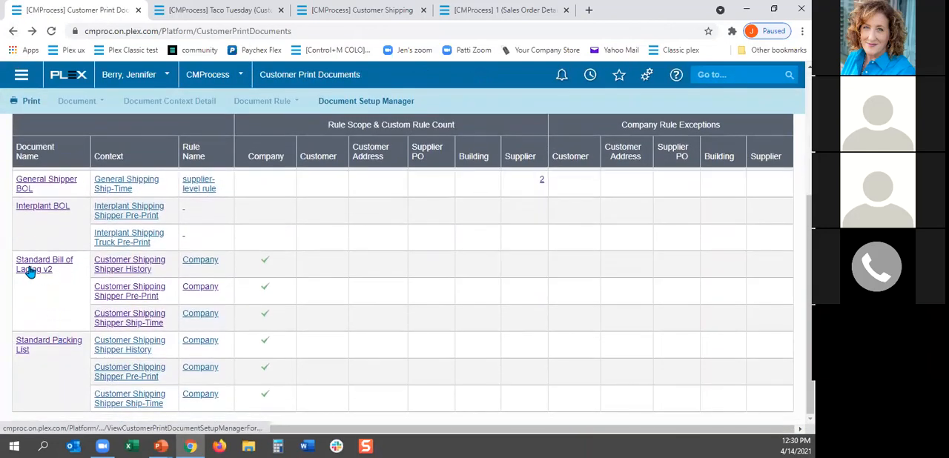
click(30, 269)
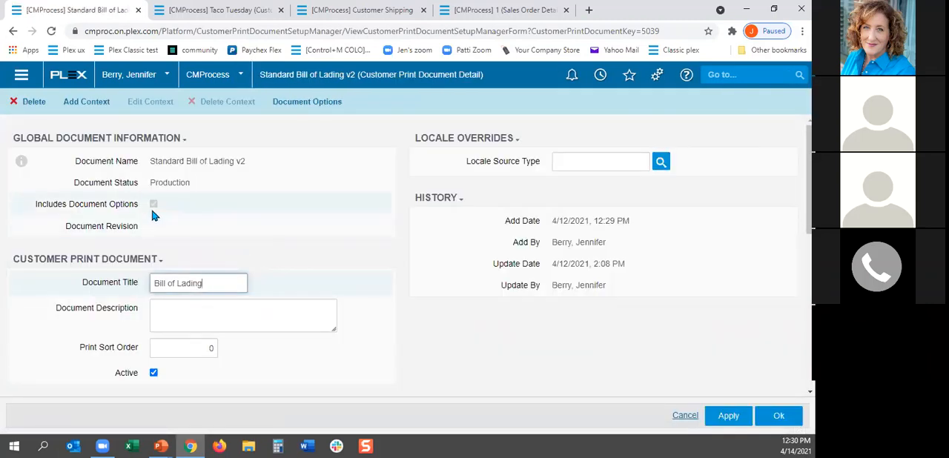
click(312, 108)
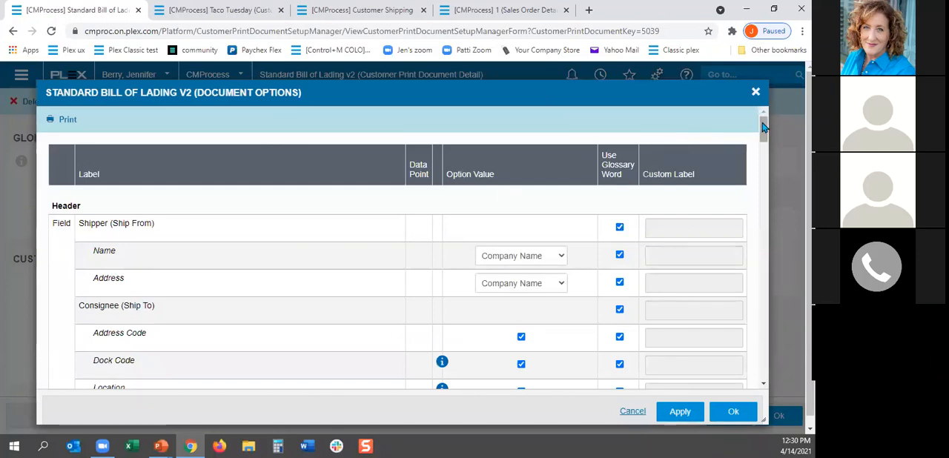
Step: Examine the header, instruction and goods description fields in the bill of lading's document options, including their option values and labels
drag(764, 128, 763, 145)
scroll(720, 294, down, 5)
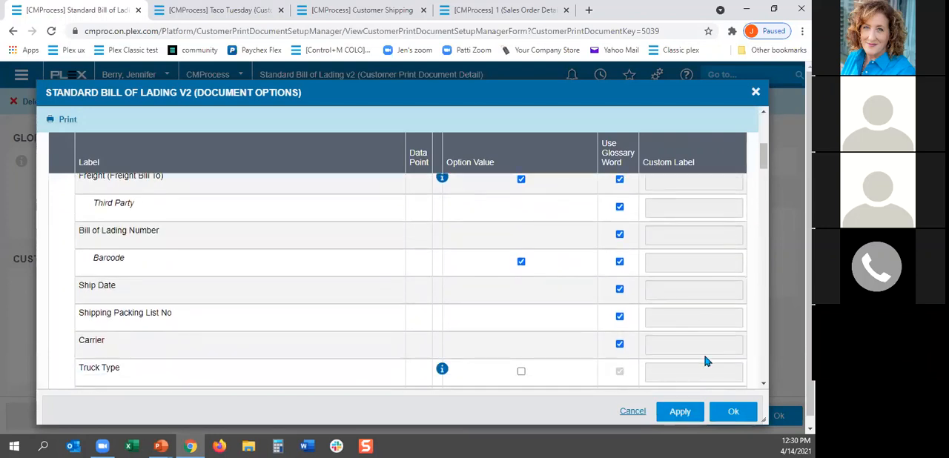
scroll(744, 343, down, 10)
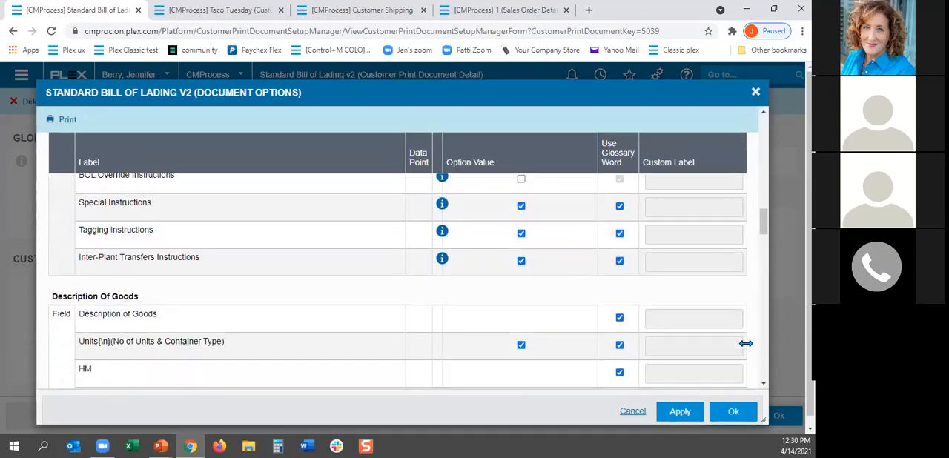
scroll(745, 343, down, 3)
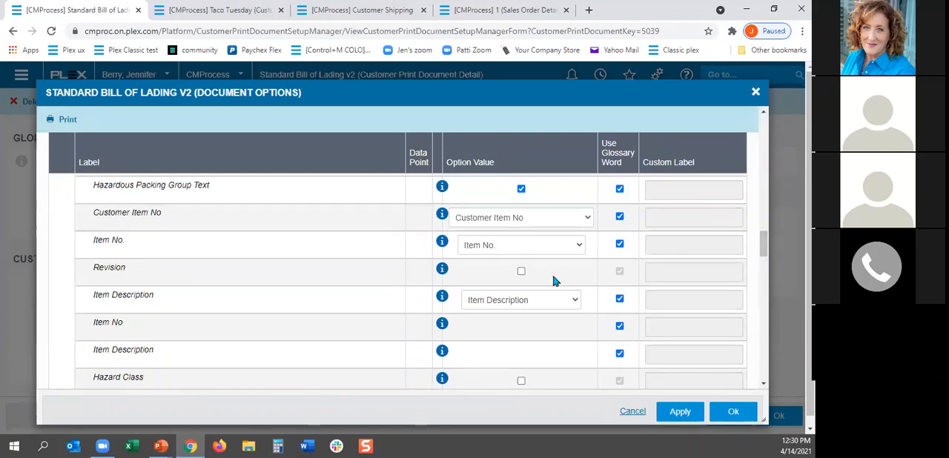
drag(764, 247, 767, 119)
scroll(484, 322, down, 3)
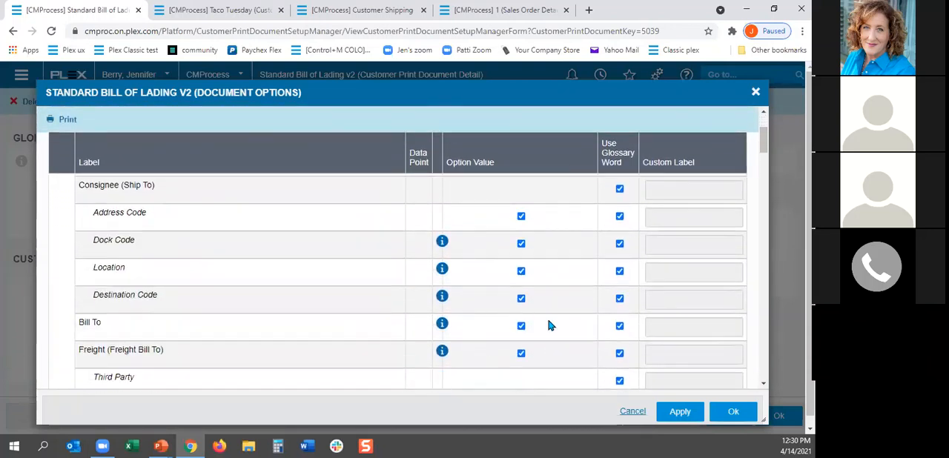
scroll(543, 323, down, 5)
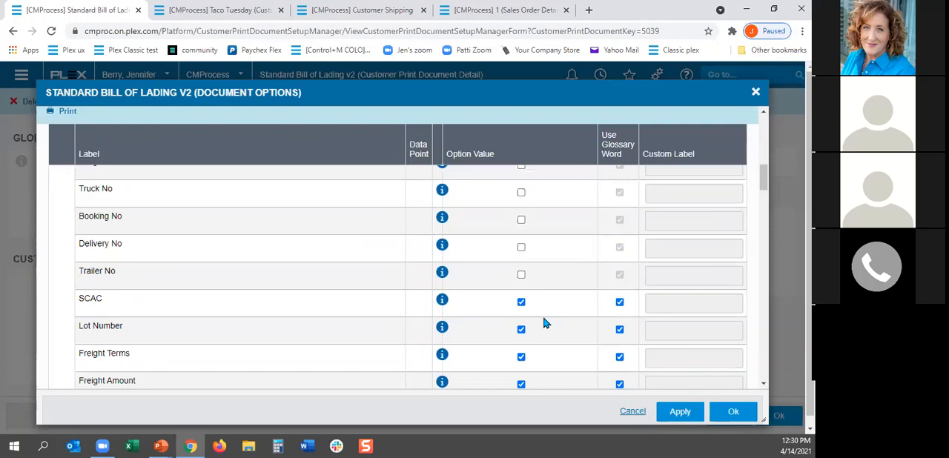
scroll(508, 335, down, 5)
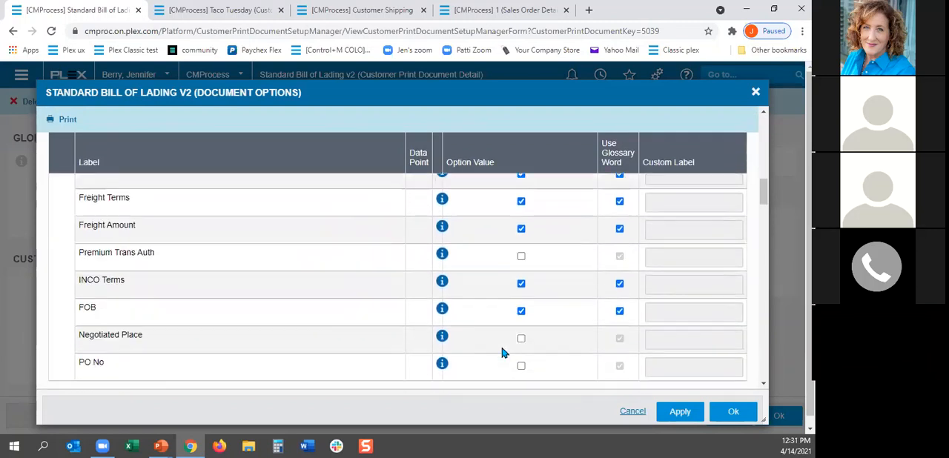
scroll(507, 334, down, 5)
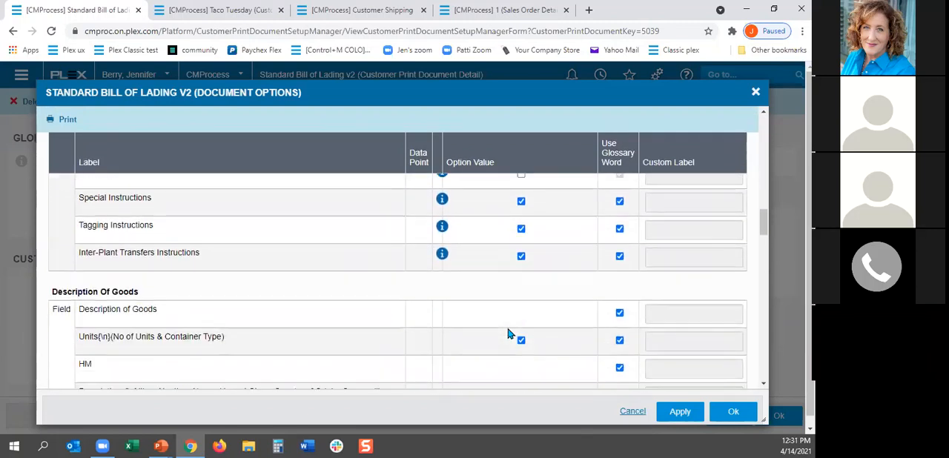
Step: Enable the Serial No(s) option among the bill of lading's goods description fields and examine the Verbiage section
scroll(508, 333, down, 5)
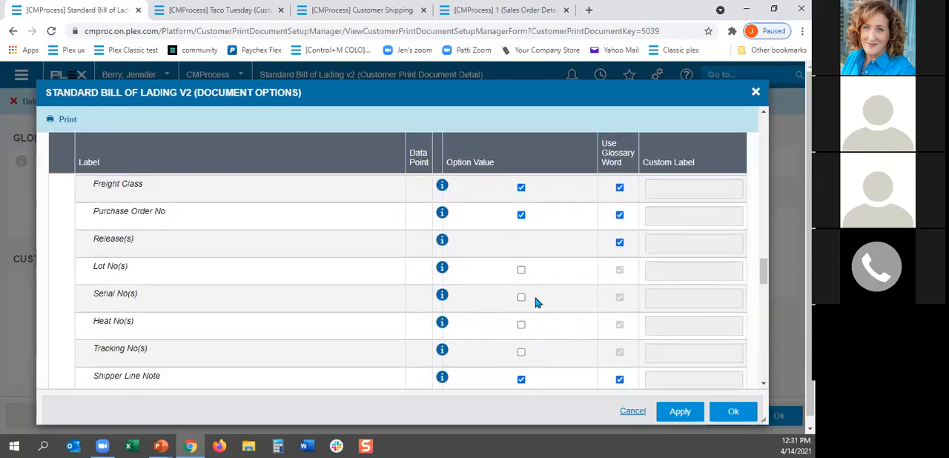
click(521, 297)
scroll(371, 319, down, 10)
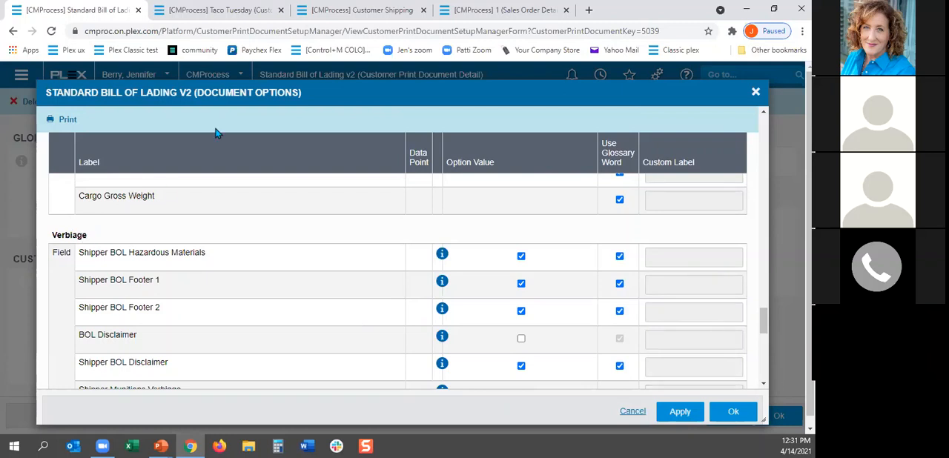
Step: Search for verbiage in the sales order tab, open the Verbiage setup list and look through its descriptions
click(522, 10)
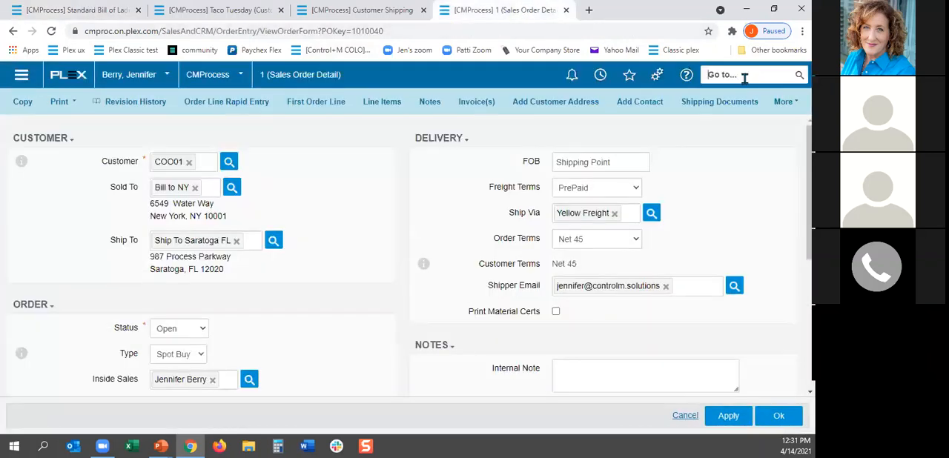
click(744, 75)
text(verbiage)
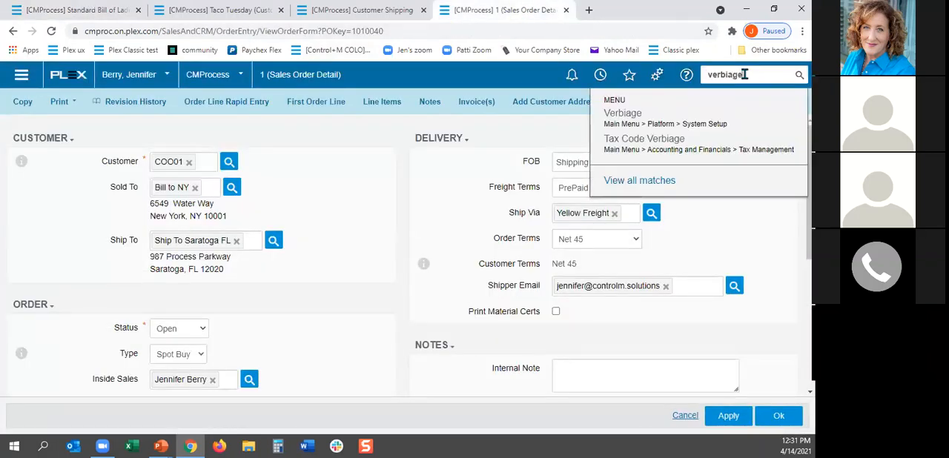
key(Return)
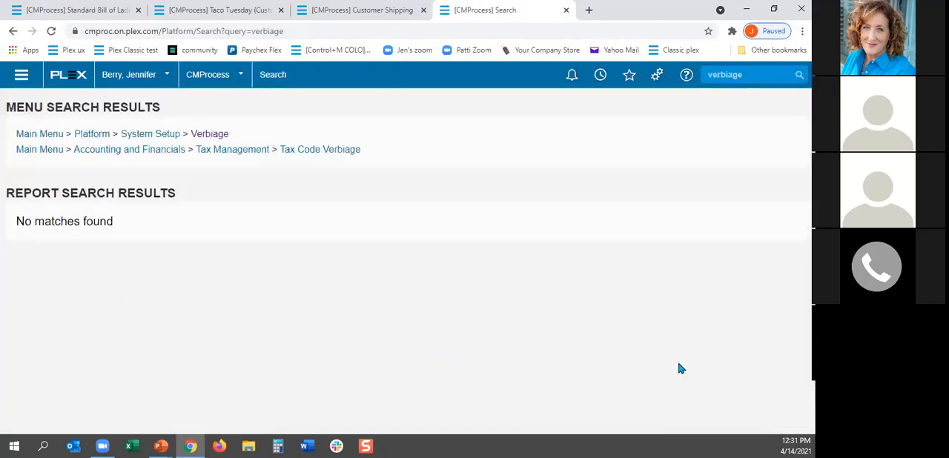
click(207, 136)
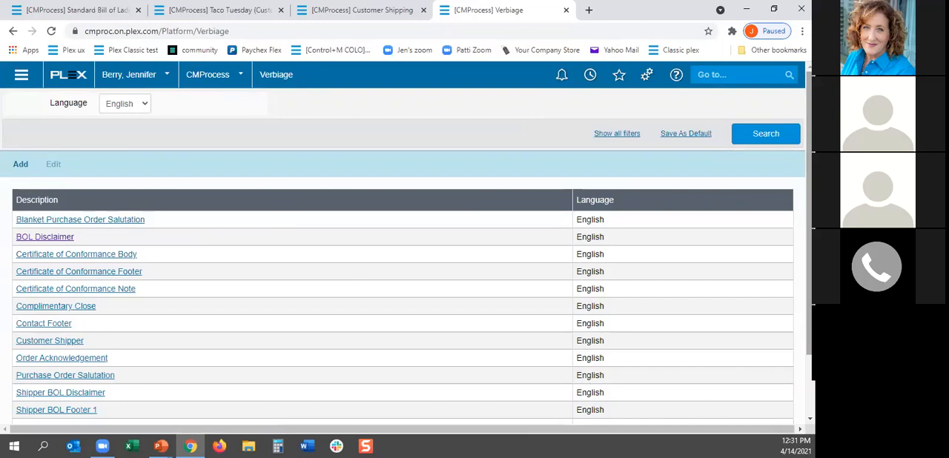
scroll(401, 296, down, 2)
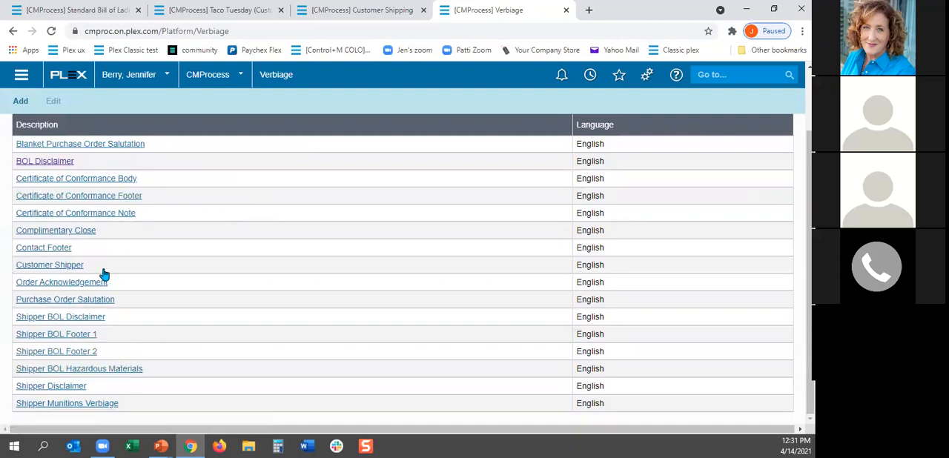
scroll(101, 185, up, 2)
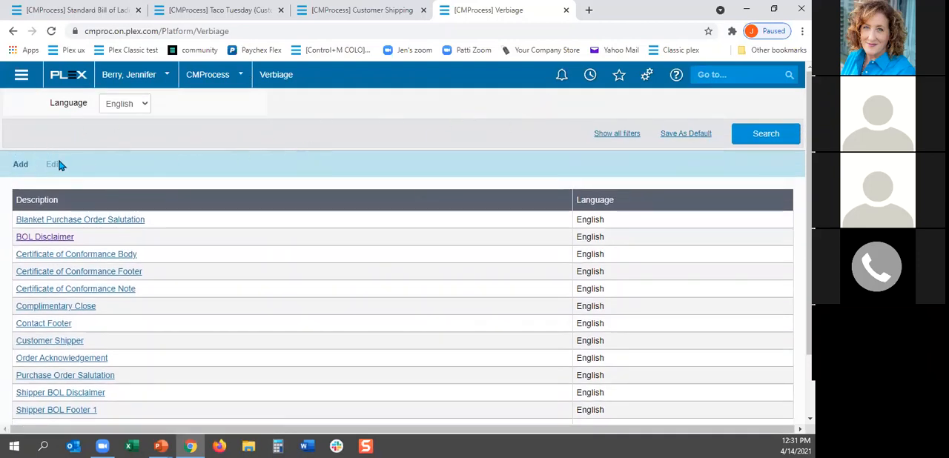
Step: Check the description choices offered for a new verbiage entry, leave without adding one, and open the BOL Disclaimer verbiage
click(20, 164)
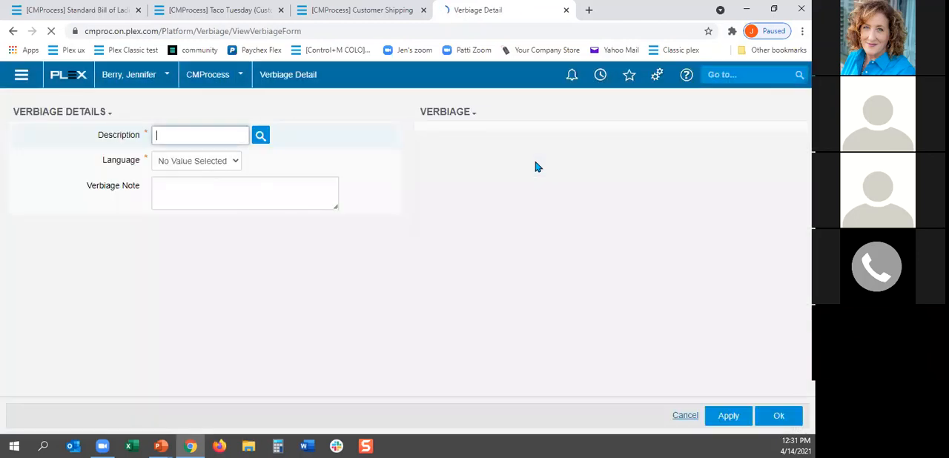
click(262, 140)
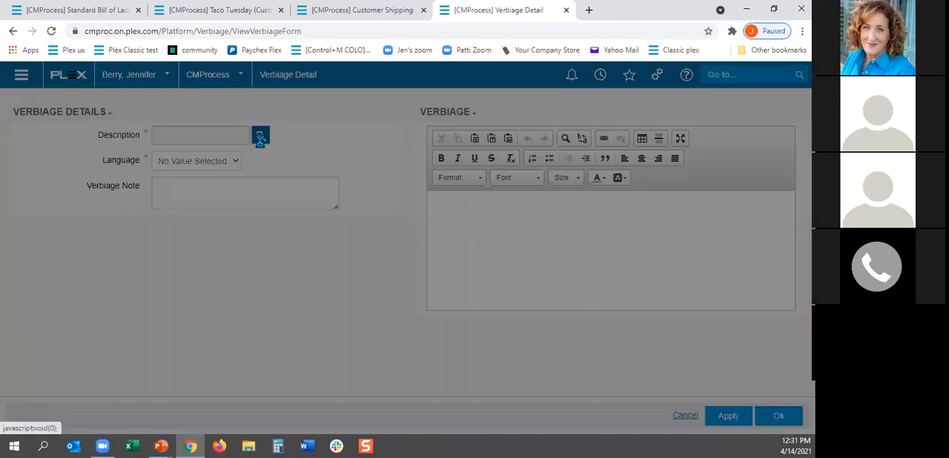
mouse_move(540, 121)
mouse_down()
mouse_move(542, 342)
mouse_move(540, 122)
mouse_up()
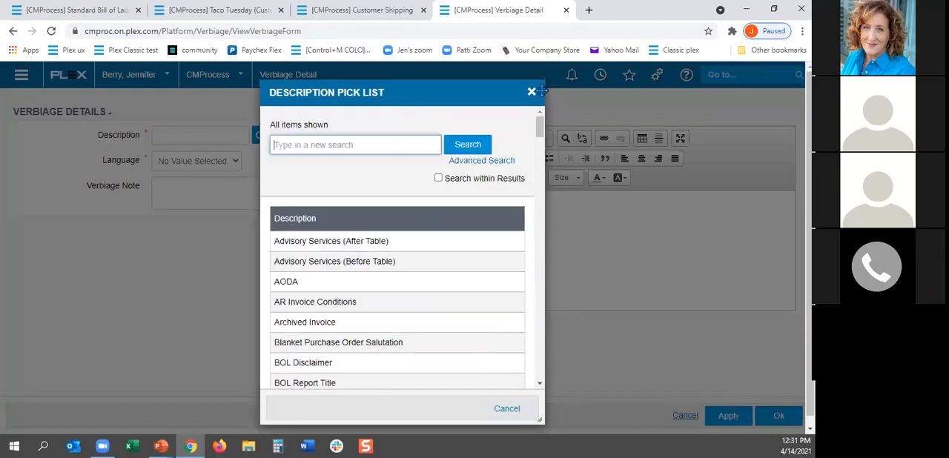
click(531, 91)
click(17, 33)
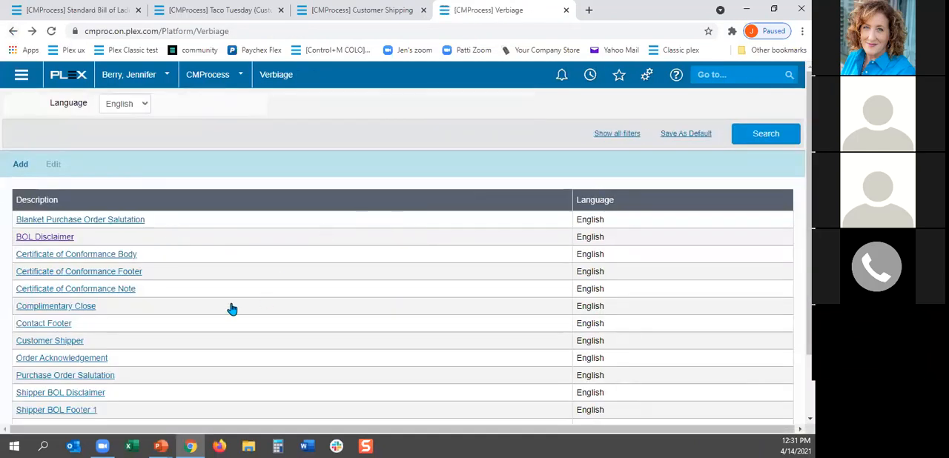
click(39, 239)
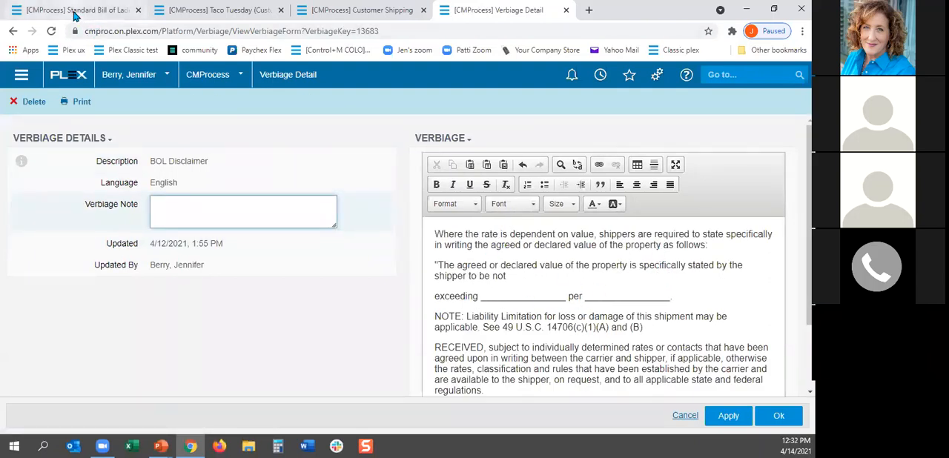
Step: Enable BOL Disclaimer in the bill of lading options; disable Shipper Munitions Verbiage, General Shipper BOL Footer 1 and 2, and Interplant BOL Footer Verbiage
click(77, 10)
scroll(226, 253, up, 2)
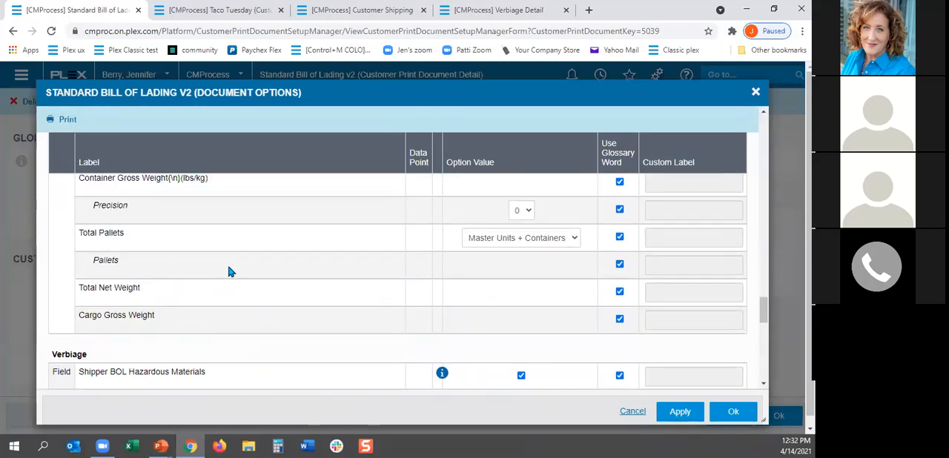
scroll(229, 271, down, 1)
scroll(303, 318, down, 3)
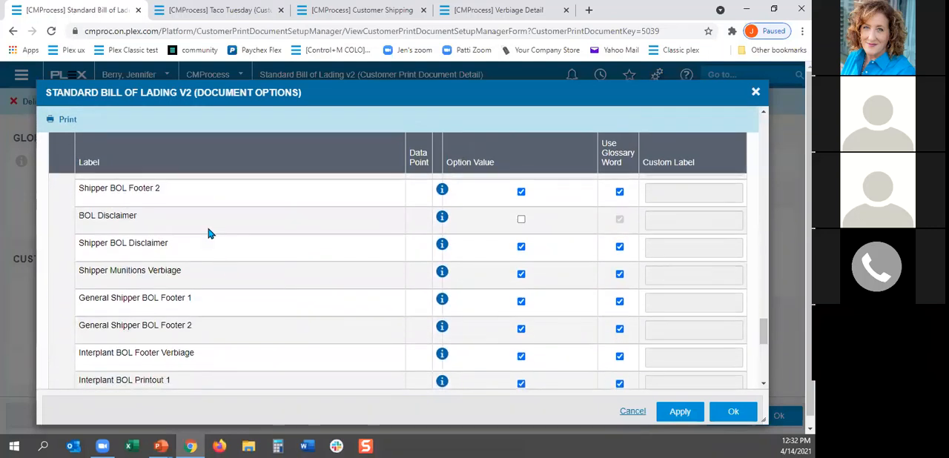
click(521, 221)
click(521, 356)
click(521, 302)
click(521, 329)
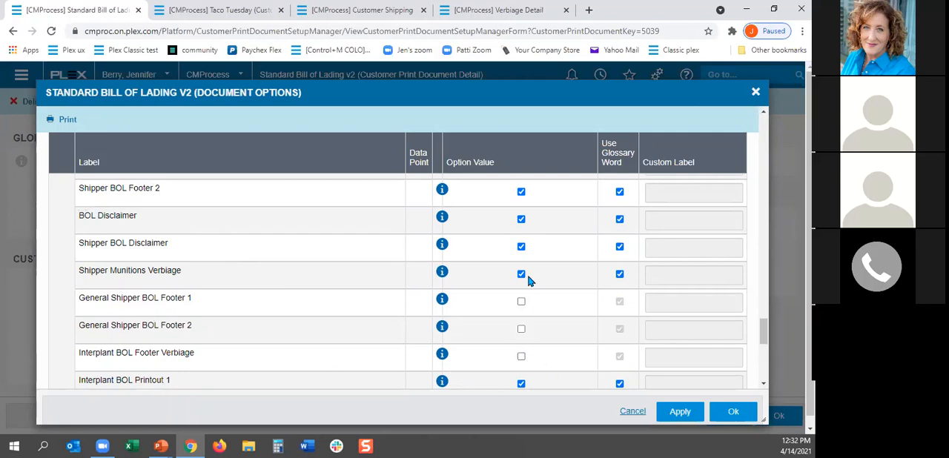
click(521, 275)
Step: Examine the Shipper Certification And Signatures fields at the end of the bill of lading's document options
scroll(496, 296, down, 4)
scroll(371, 282, up, 1)
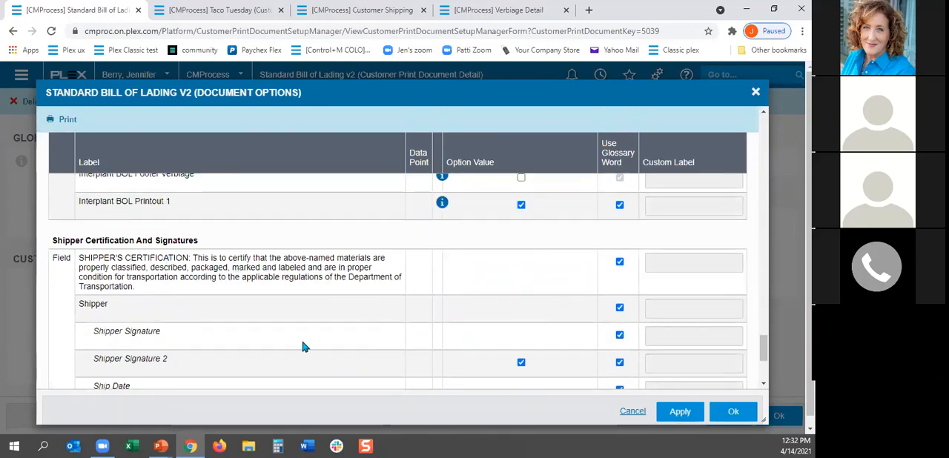
scroll(399, 362, down, 2)
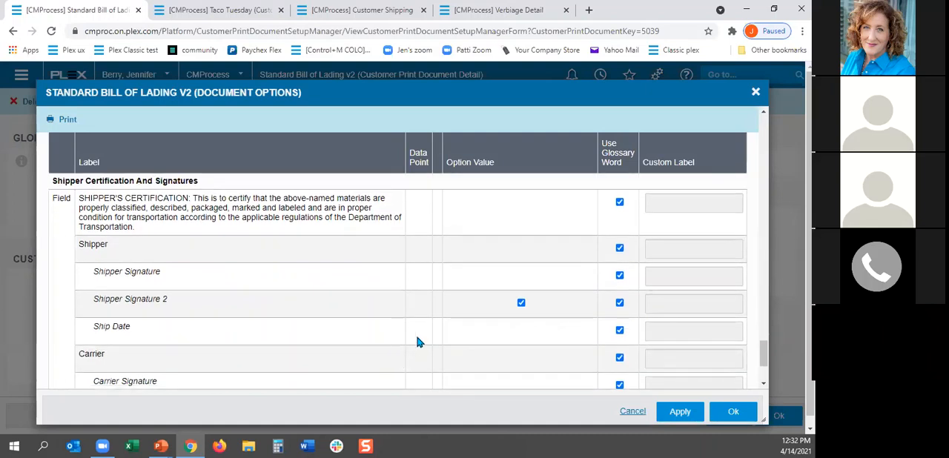
scroll(417, 339, down, 2)
scroll(420, 335, down, 3)
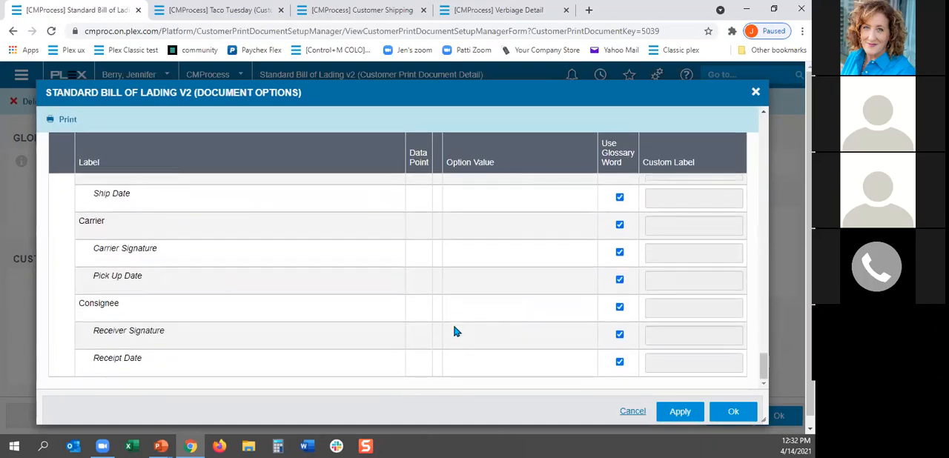
scroll(582, 315, up, 6)
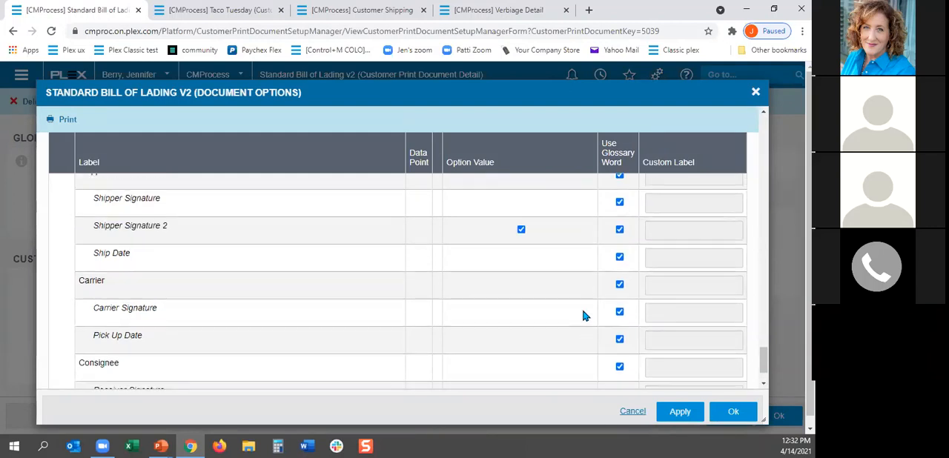
scroll(583, 316, up, 3)
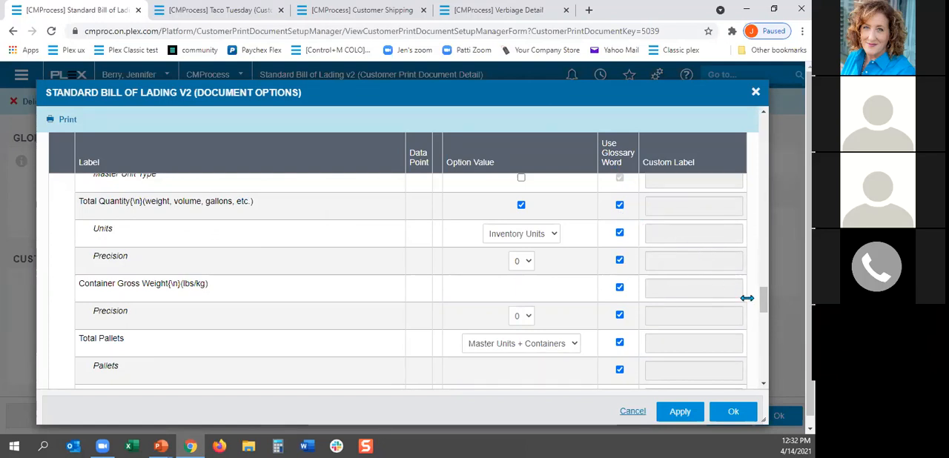
Step: Replace the glossary word for the Item No. field with the custom label Part Number and save the document options
drag(762, 306, 759, 242)
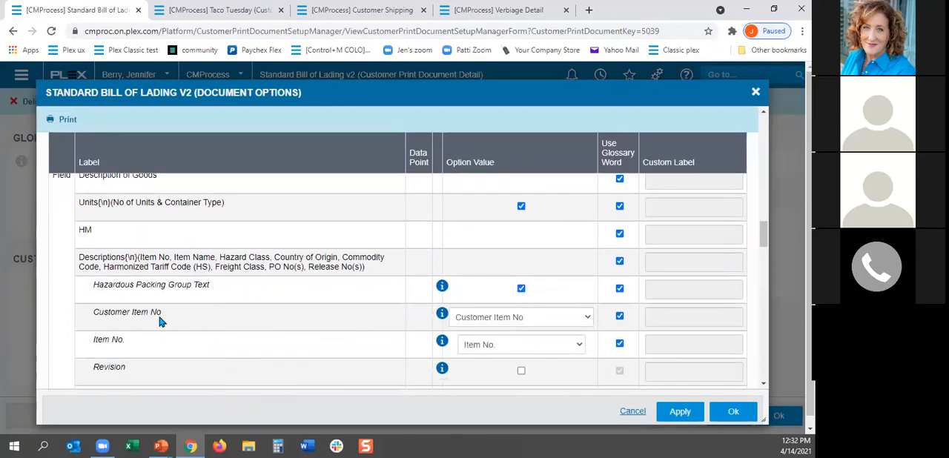
click(620, 345)
click(651, 343)
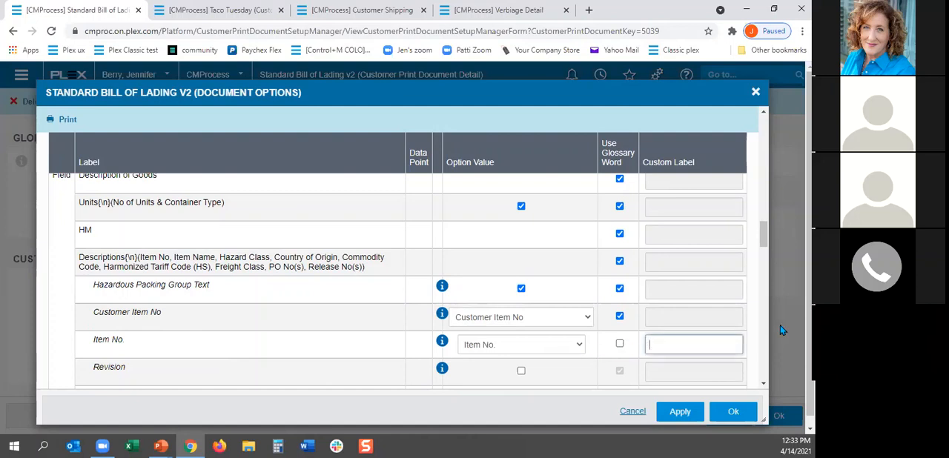
text(Part Numer)
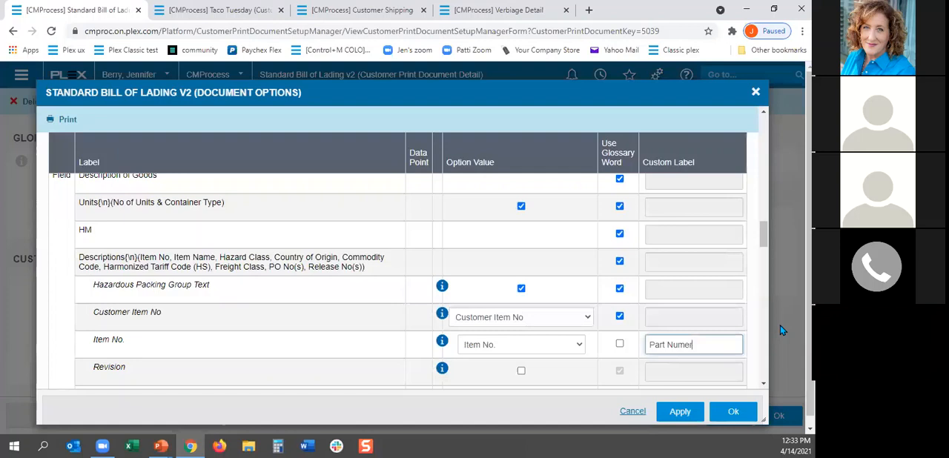
key(BackSpace)
click(734, 412)
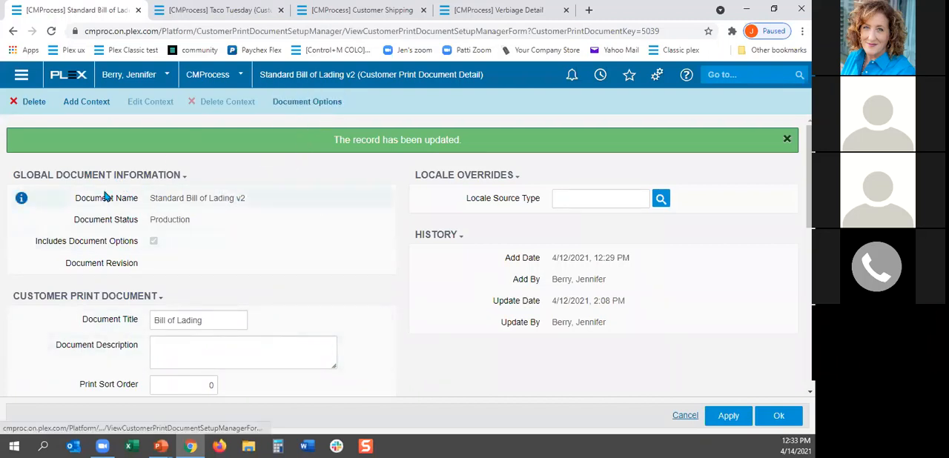
Step: Change the bill of lading's document title to Bill of Lading for Test and save the document
drag(212, 324, 136, 324)
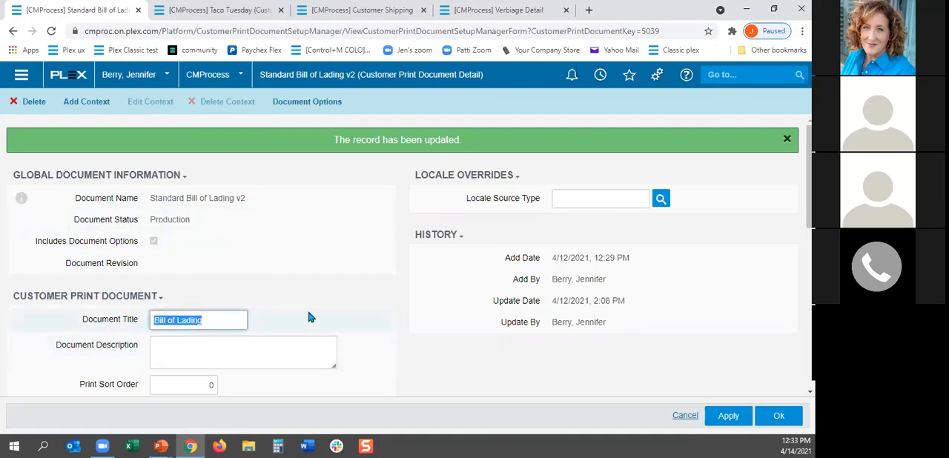
click(222, 320)
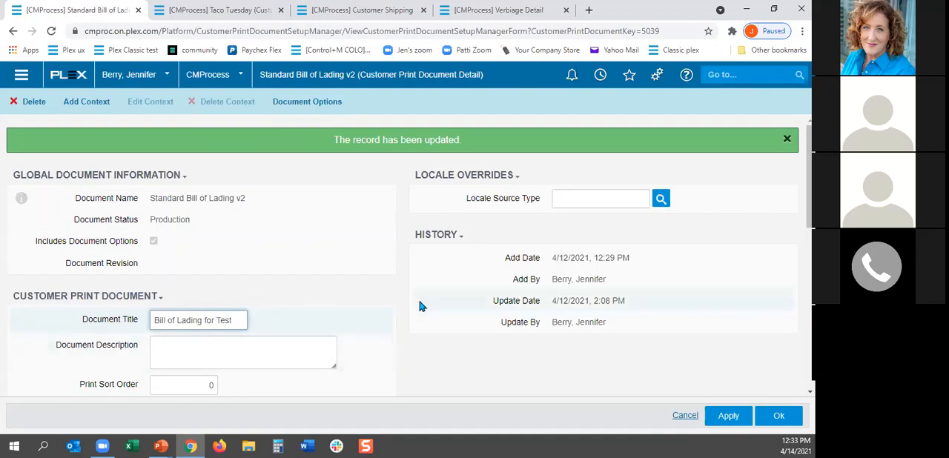
click(775, 417)
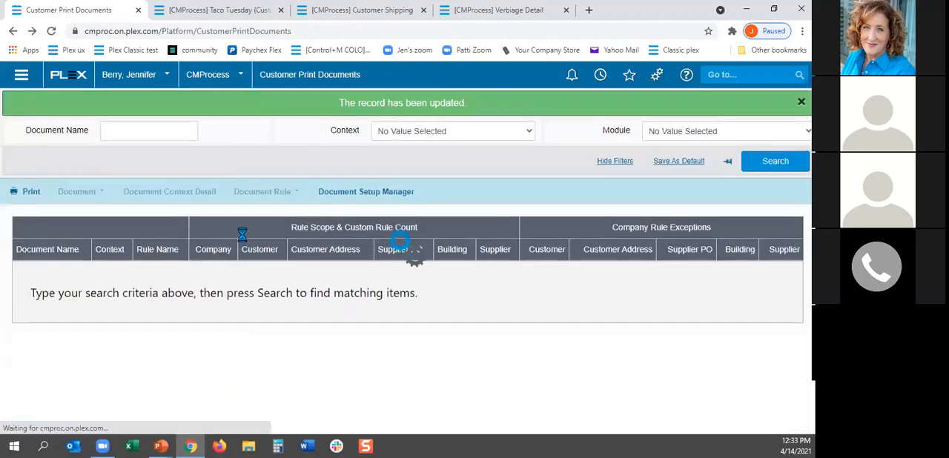
Step: Open the Standard Packing List's document options, examine its ship-from, ship-to and shipment fields, and close the options
scroll(244, 239, down, 5)
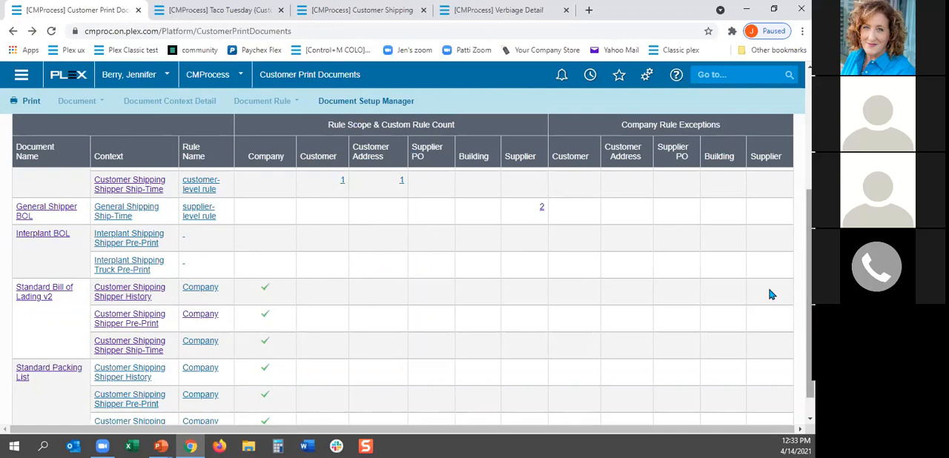
scroll(786, 315, down, 1)
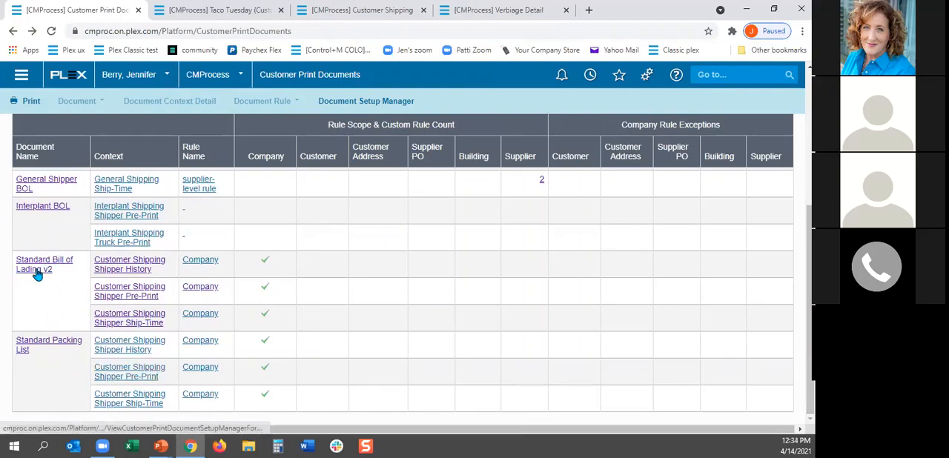
click(38, 342)
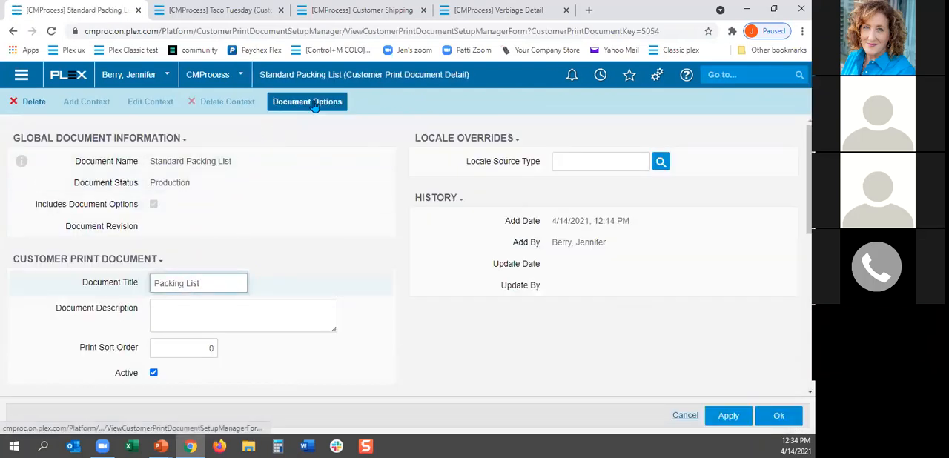
click(314, 104)
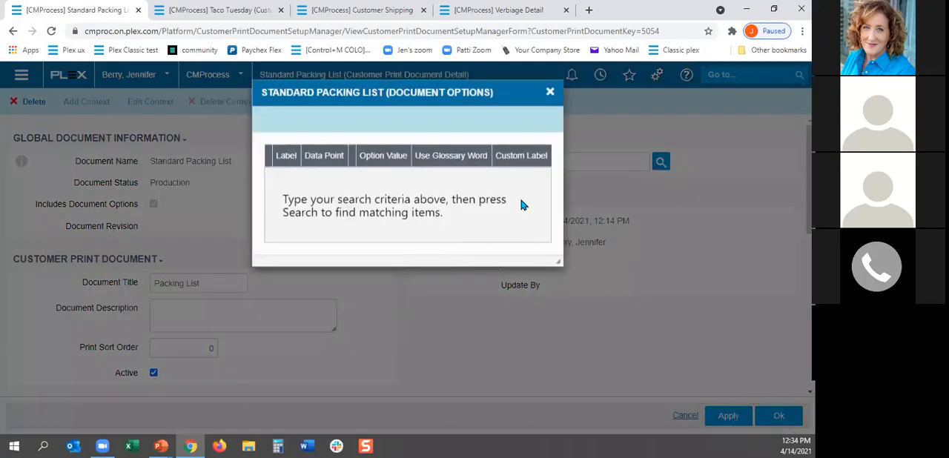
scroll(426, 321, down, 6)
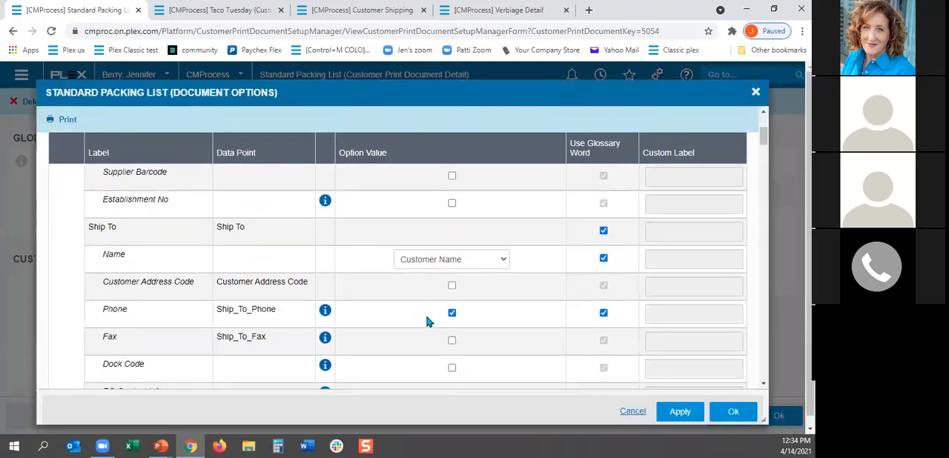
scroll(427, 321, down, 5)
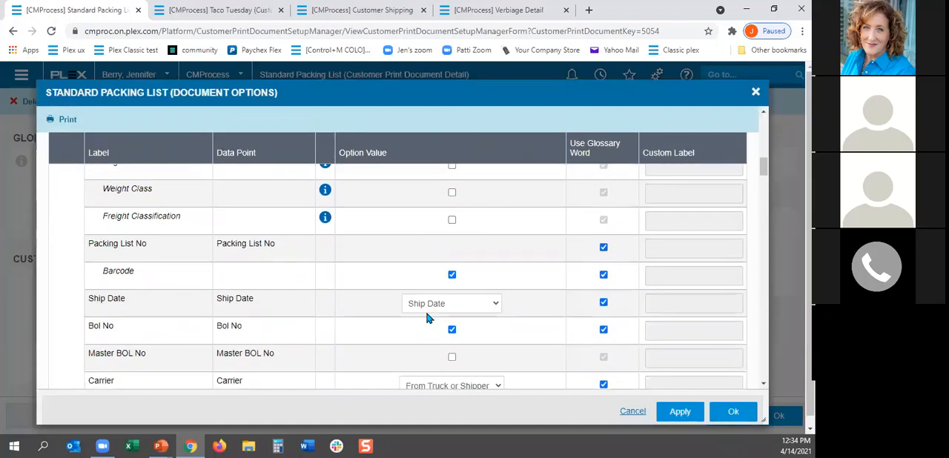
scroll(426, 318, up, 4)
scroll(427, 319, up, 6)
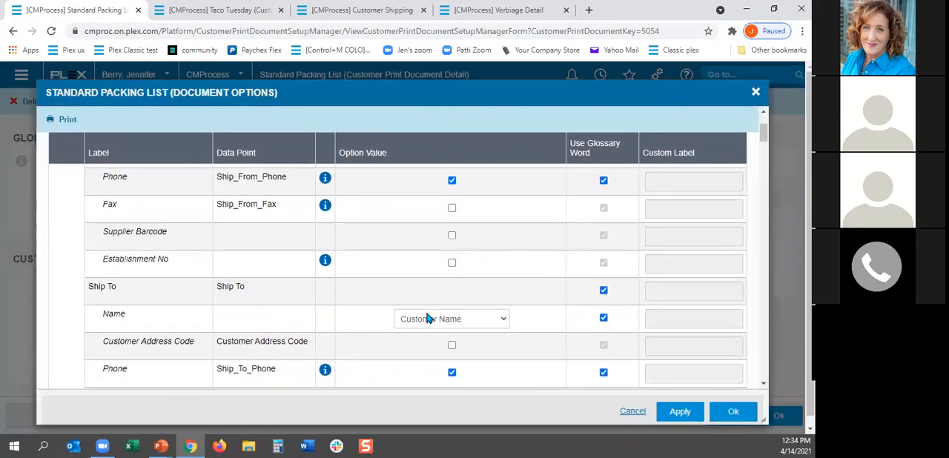
click(755, 94)
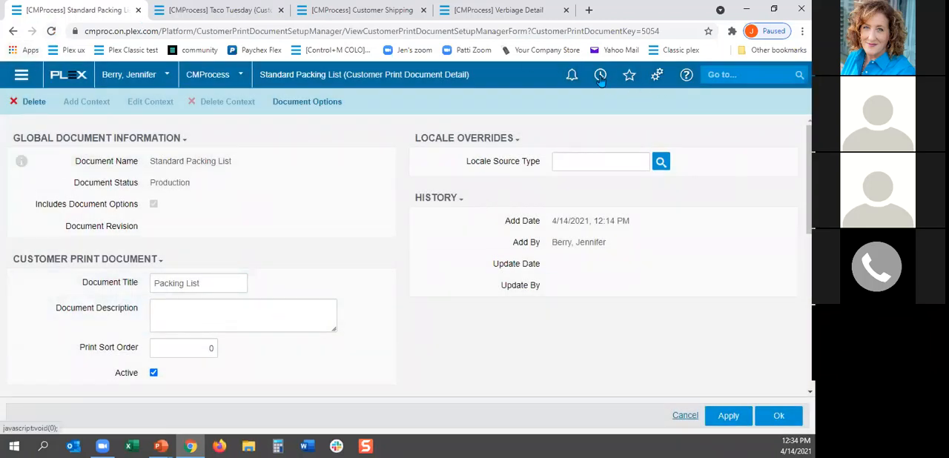
Step: Reopen the Customer Print Documents list, run its search, view the Standard Bill of Lading v2 document detail and return to the list
click(600, 75)
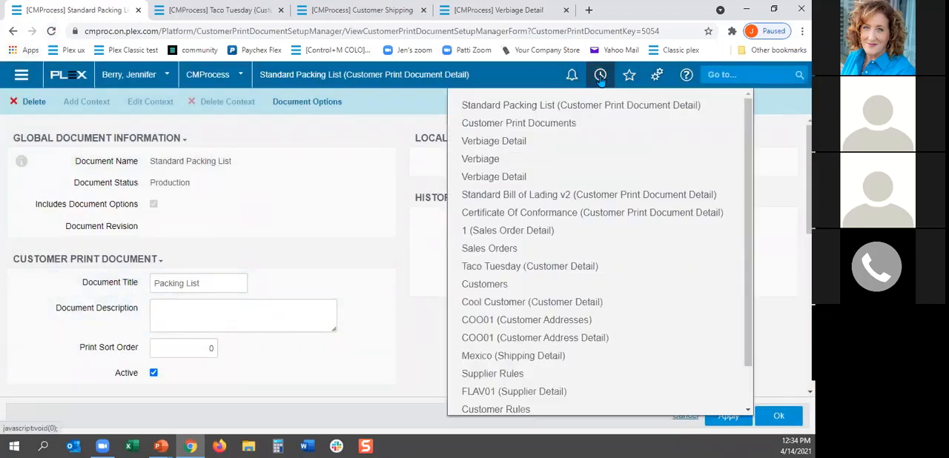
click(501, 125)
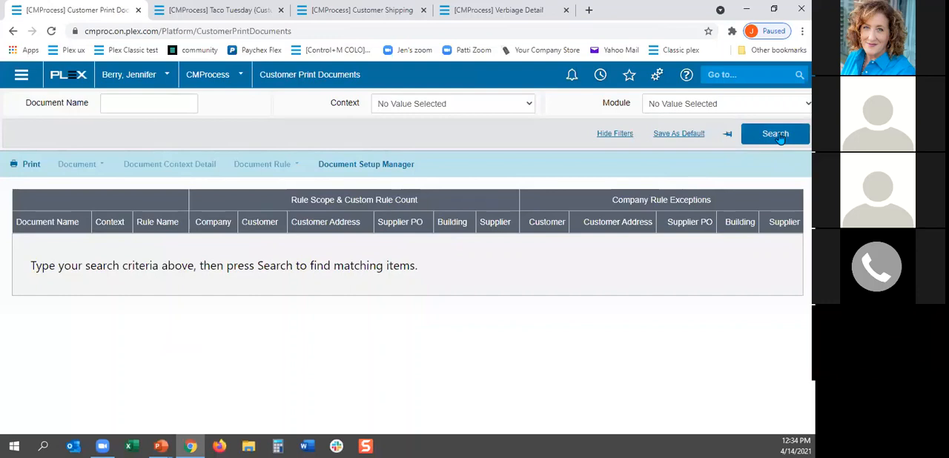
click(776, 135)
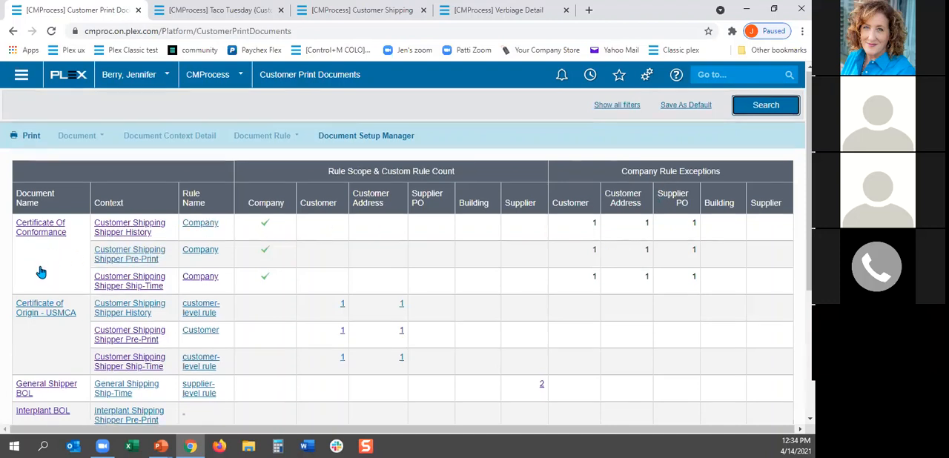
scroll(41, 267, down, 3)
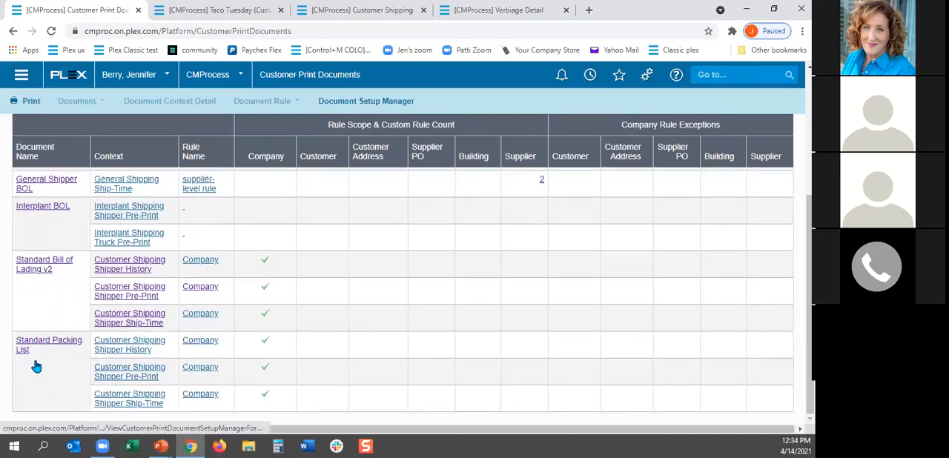
click(30, 265)
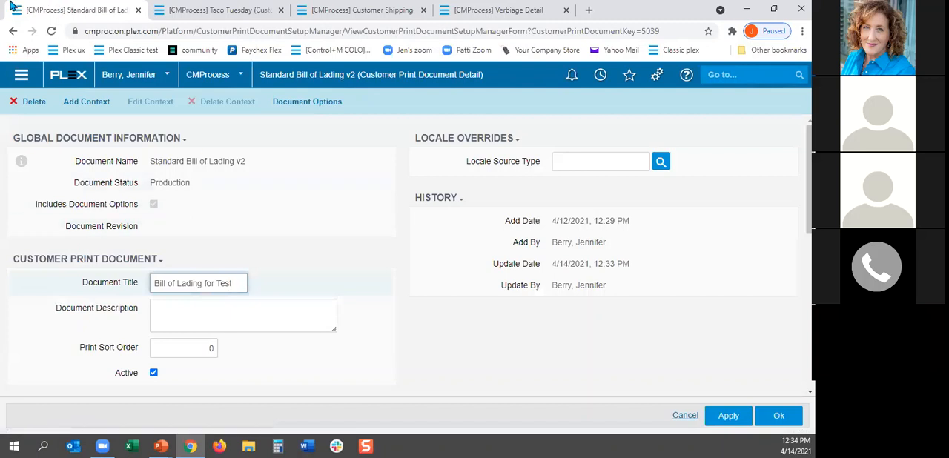
click(13, 33)
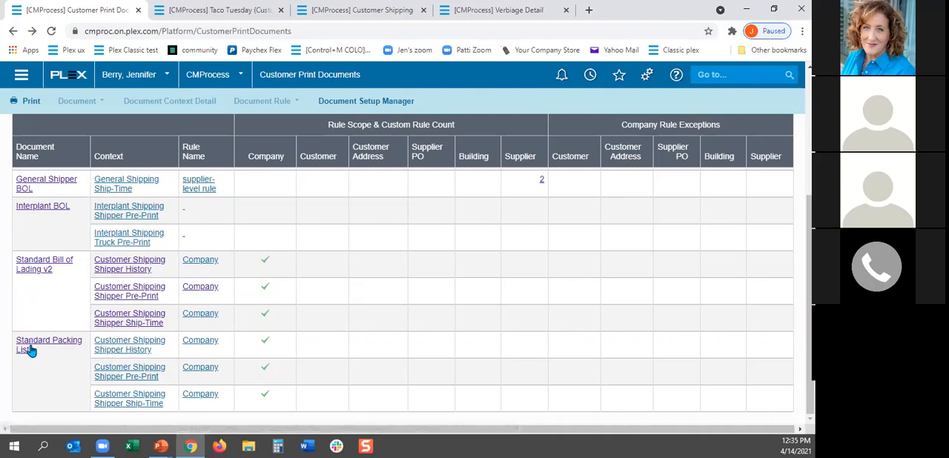
Step: Find and open the Glossary page in place of the Taco Tuesday customer detail
click(237, 12)
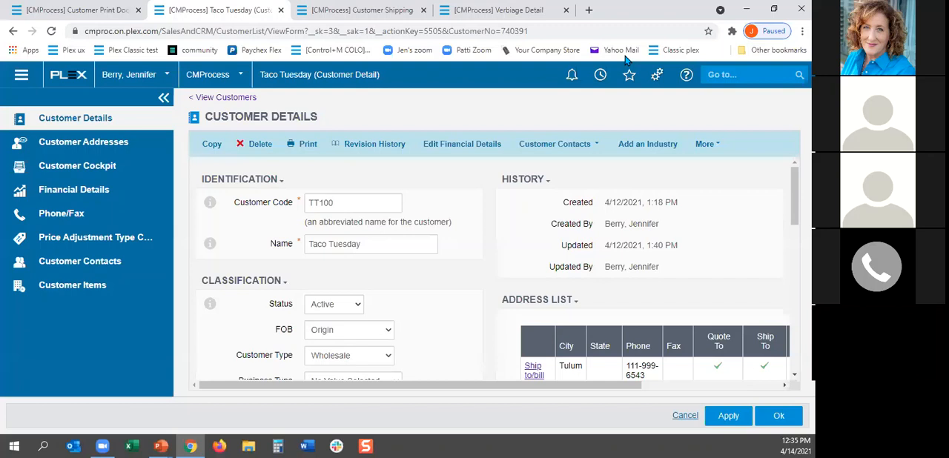
click(716, 74)
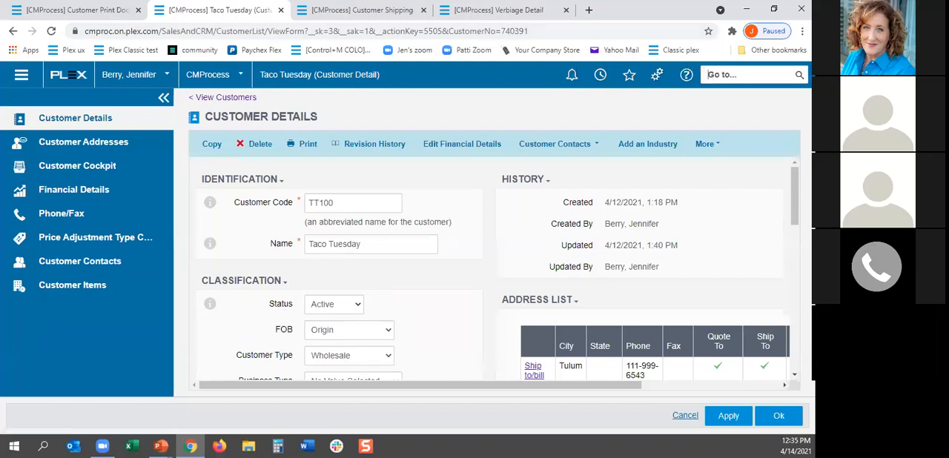
text(Glossary)
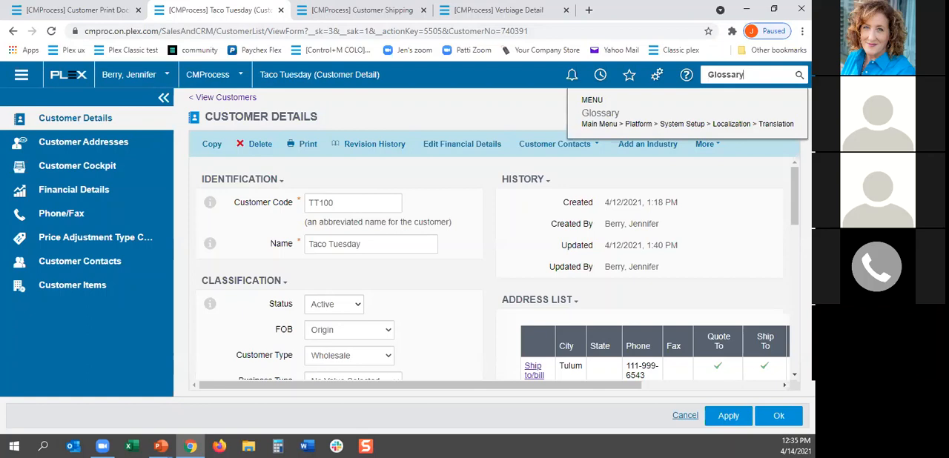
click(593, 113)
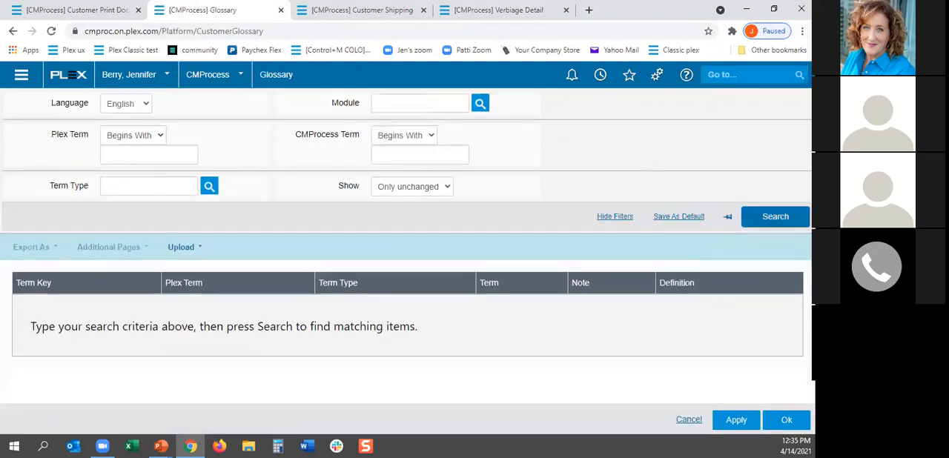
Step: Search the glossary for Spanish terms in the Customer Shipping module and examine the system-wide and module-specific term columns
click(145, 109)
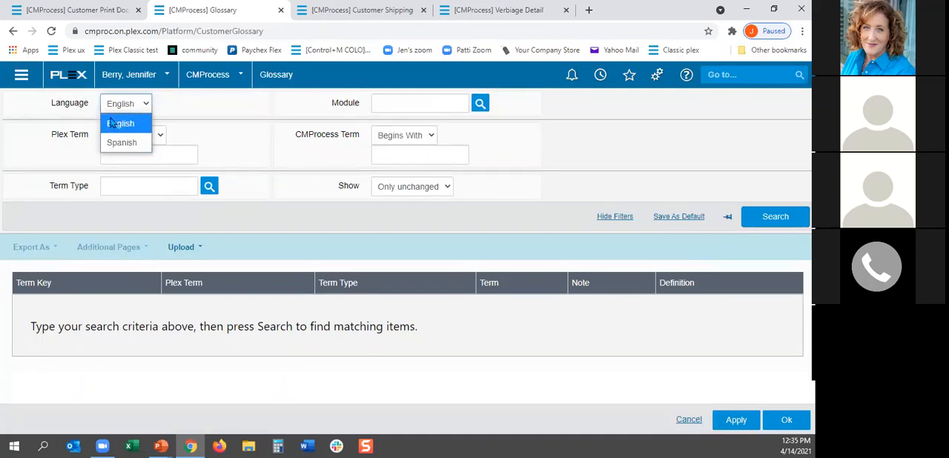
click(132, 143)
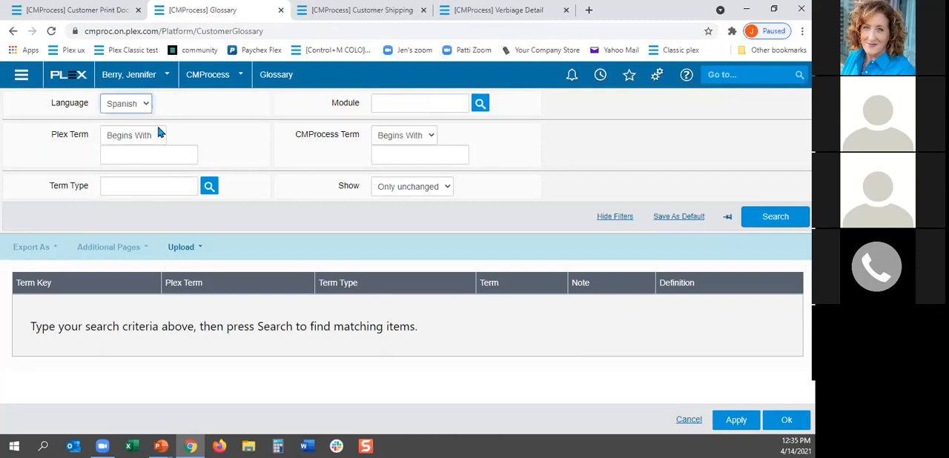
click(433, 103)
text(shipping)
key(Return)
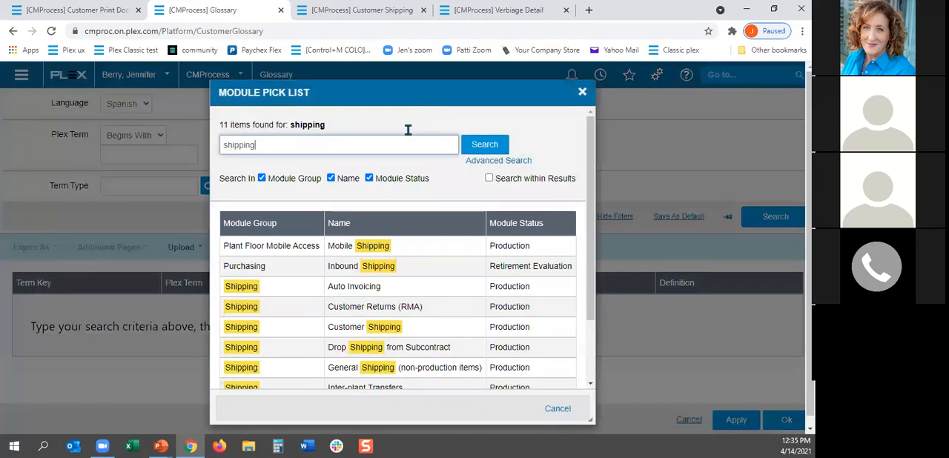
click(394, 330)
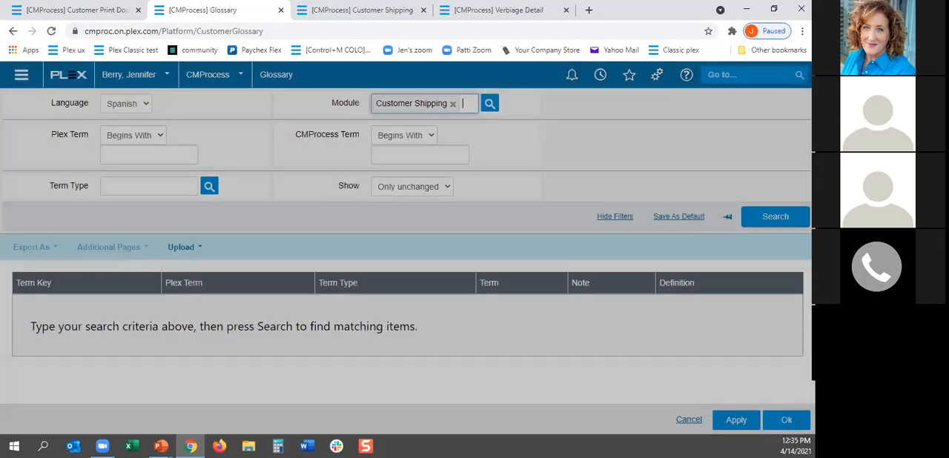
click(775, 217)
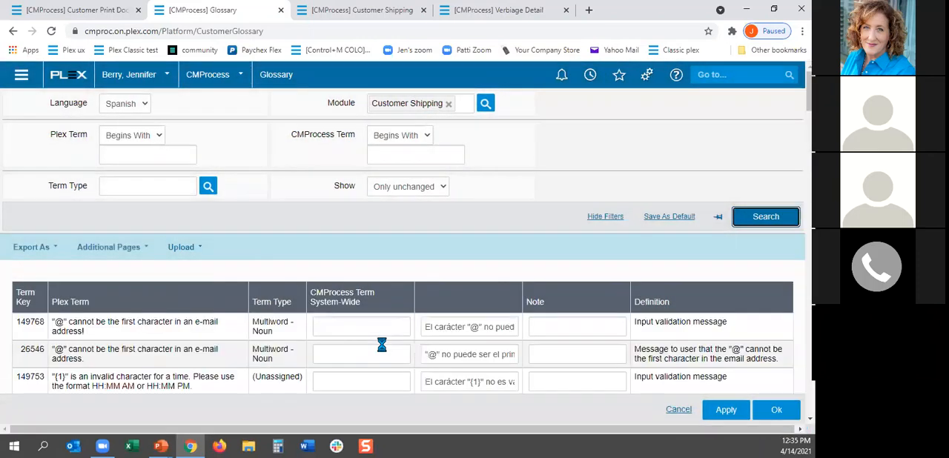
scroll(400, 315, down, 2)
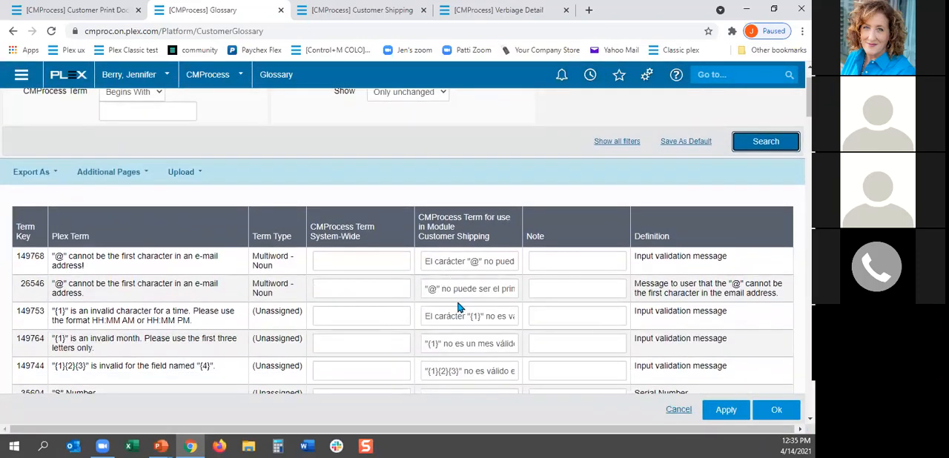
scroll(454, 304, down, 1)
scroll(454, 304, down, 1)
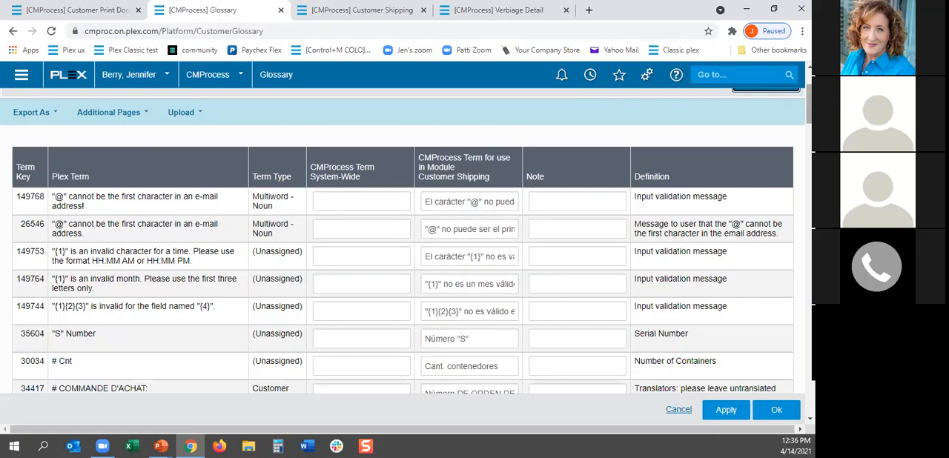
scroll(808, 104, up, 3)
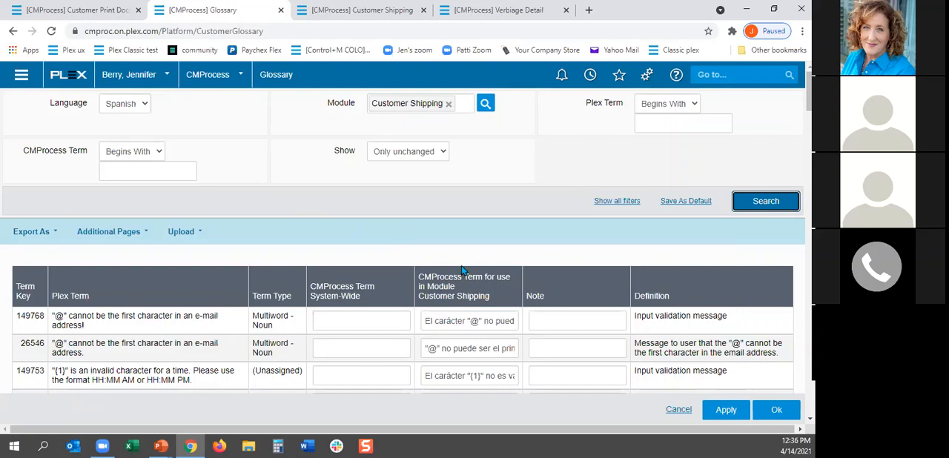
Step: Set the locale source type to Customer Ship To Locale on the Standard Packing List's Shipper History company rule and save it
click(97, 11)
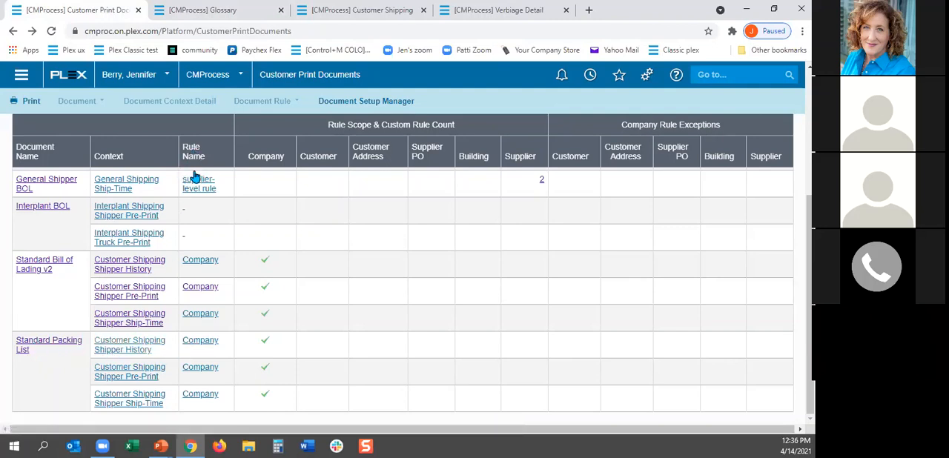
click(199, 341)
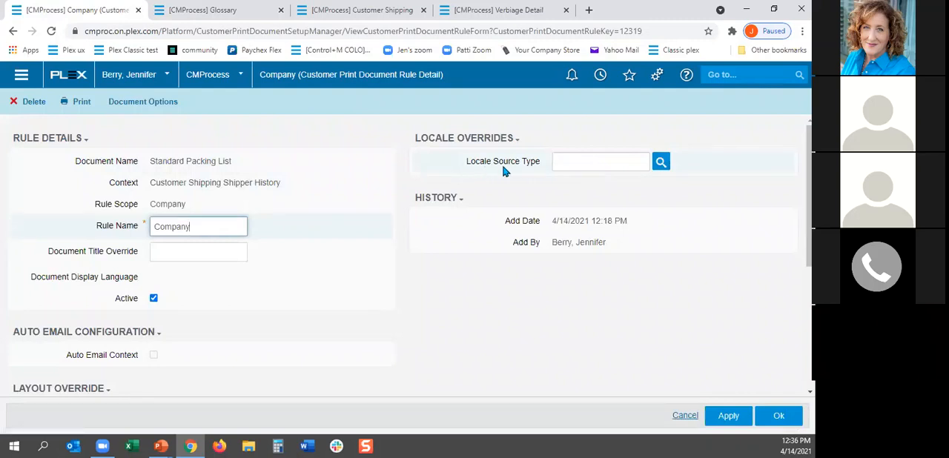
click(660, 164)
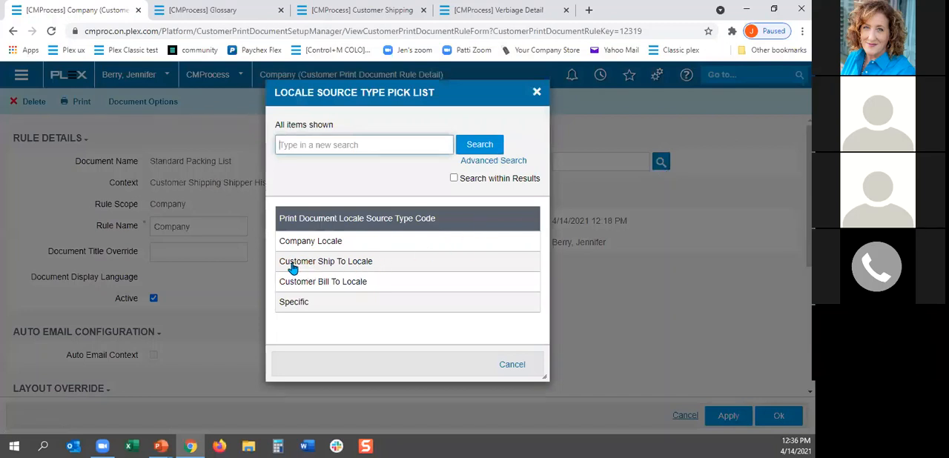
click(349, 268)
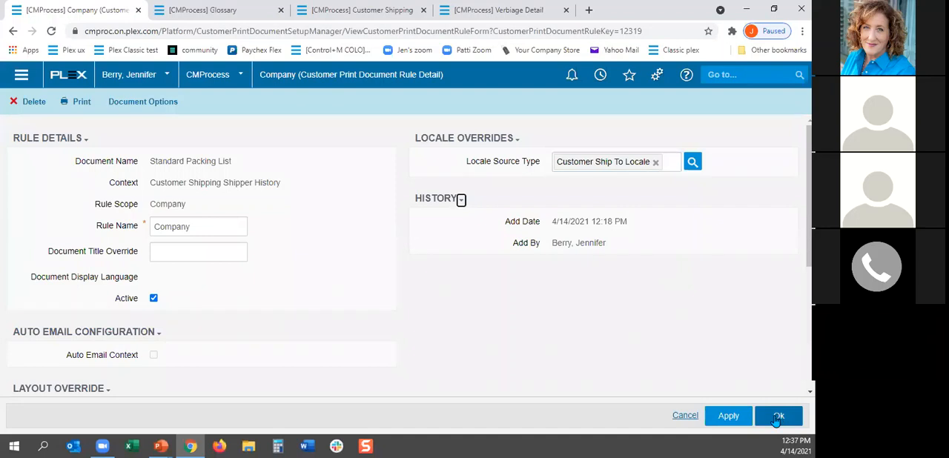
click(778, 417)
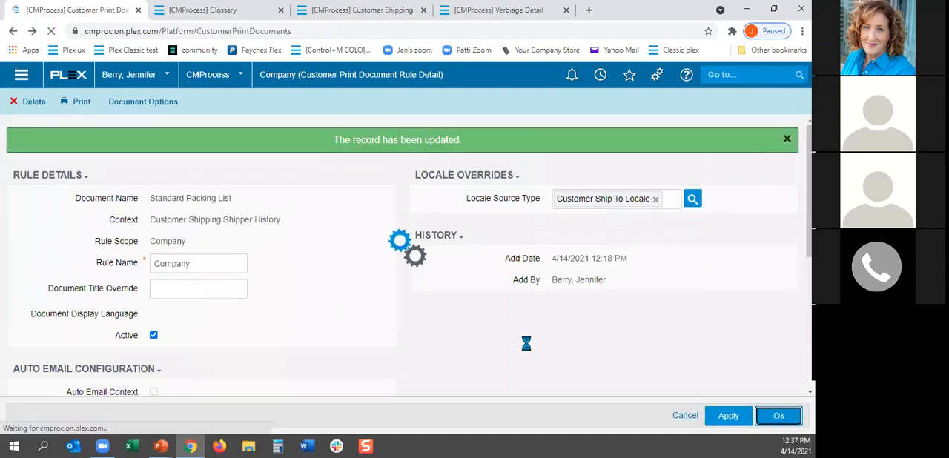
Step: Set the locale source type to Customer Ship To Locale on the Standard Packing List's Shipper Pre-Print company rule and save it
scroll(583, 206, down, 3)
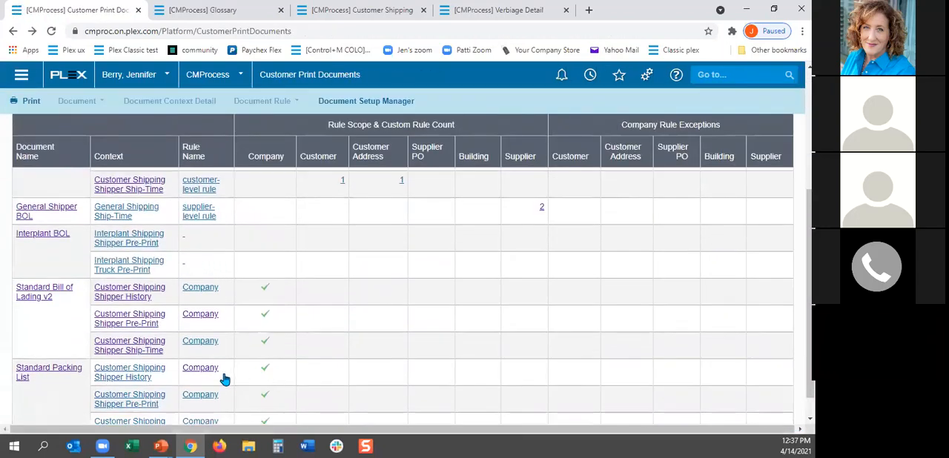
scroll(185, 373, down, 1)
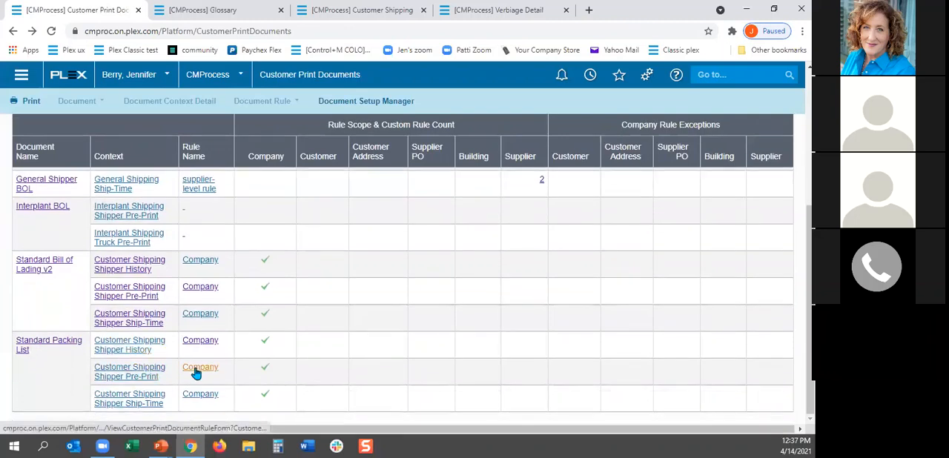
click(195, 371)
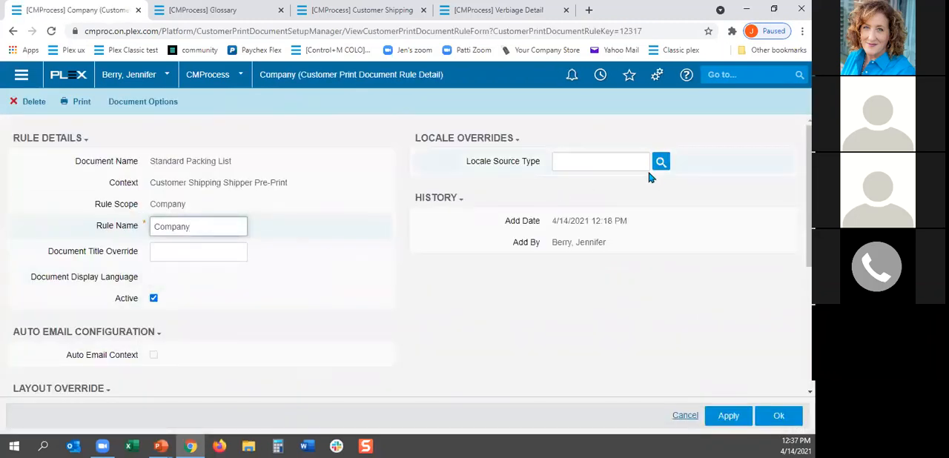
click(660, 162)
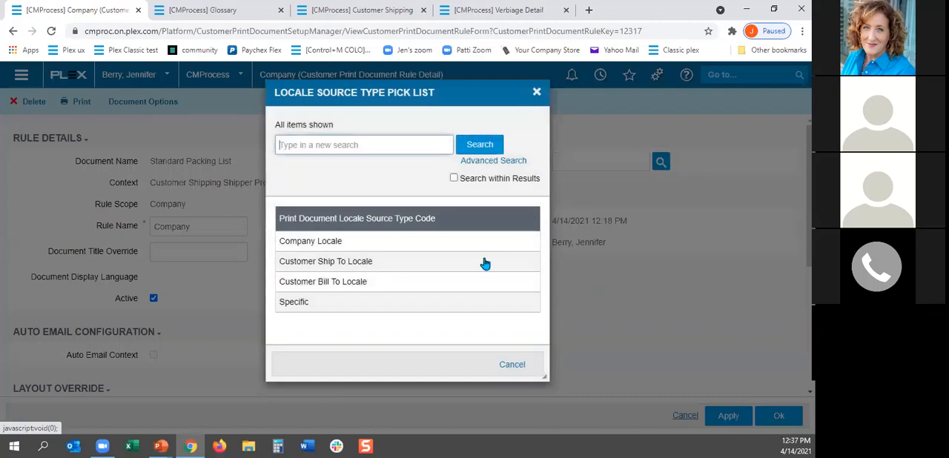
click(327, 264)
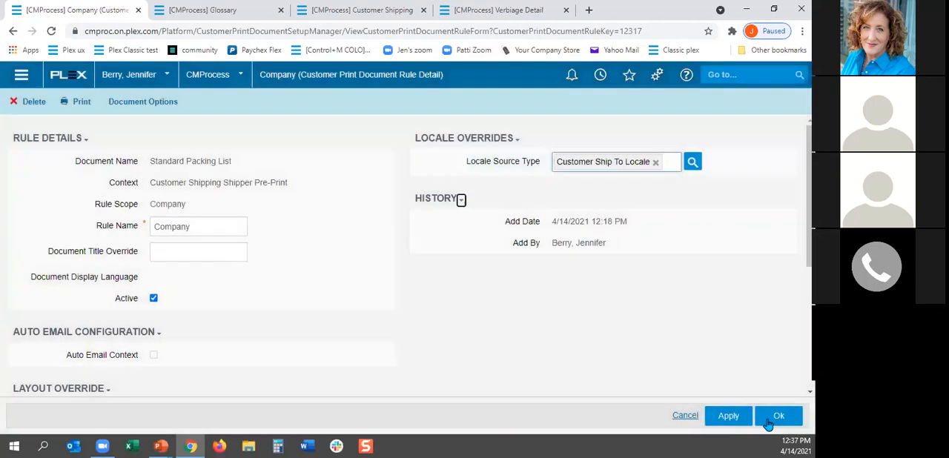
click(773, 415)
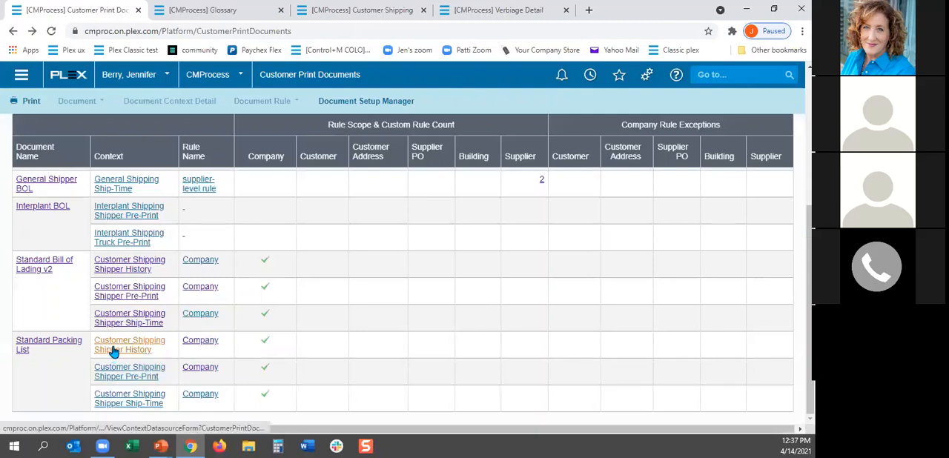
Step: Set the locale source type to Customer Ship To Locale on the Standard Packing List's Shipper Ship-Time company rule and save it
click(204, 393)
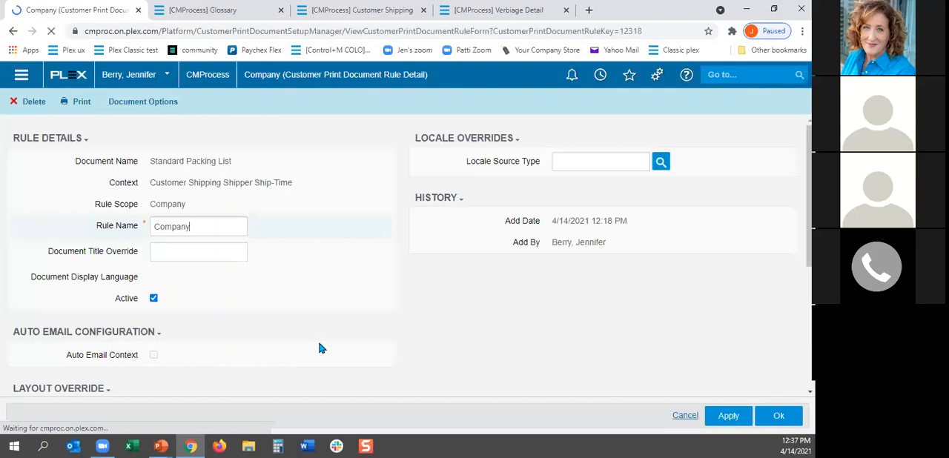
click(658, 161)
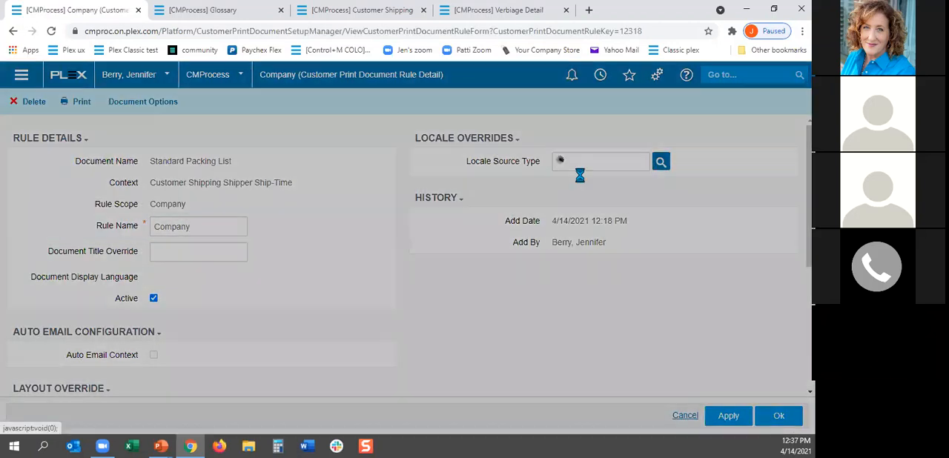
click(325, 263)
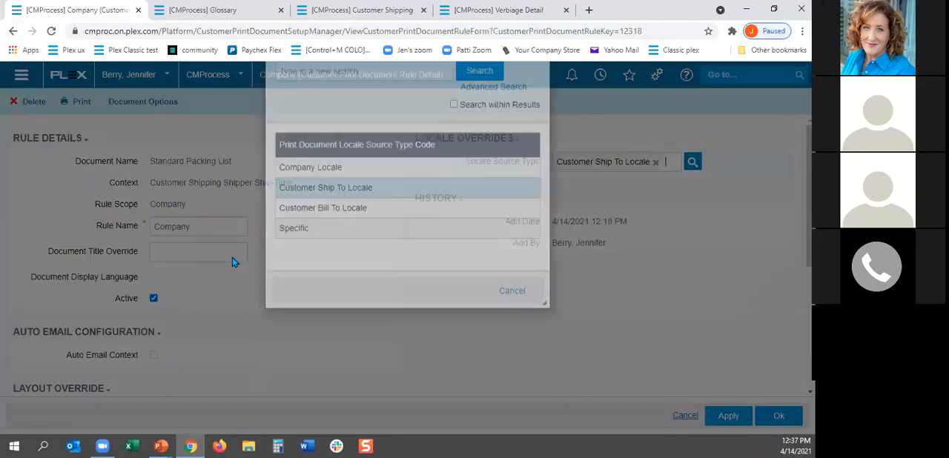
click(778, 415)
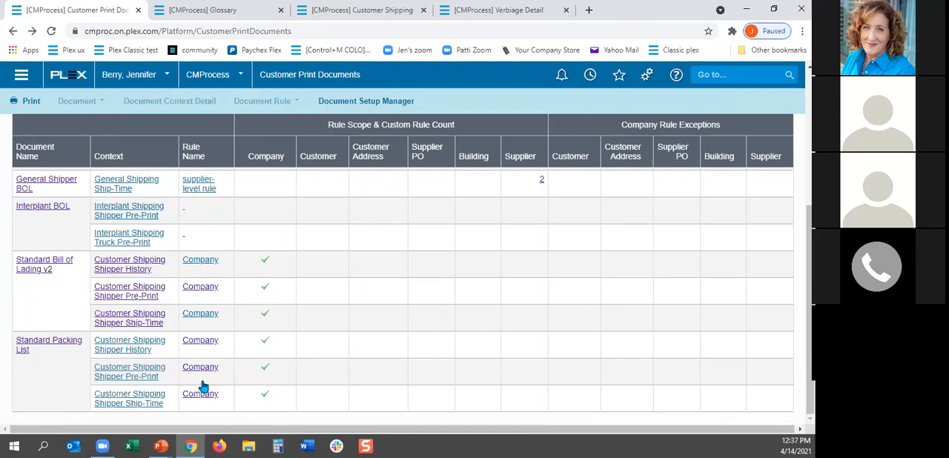
Step: Review the start of the Customer Print Documents list and switch to the Customer Shipping list of open shippers
scroll(230, 338, up, 1)
scroll(222, 258, up, 3)
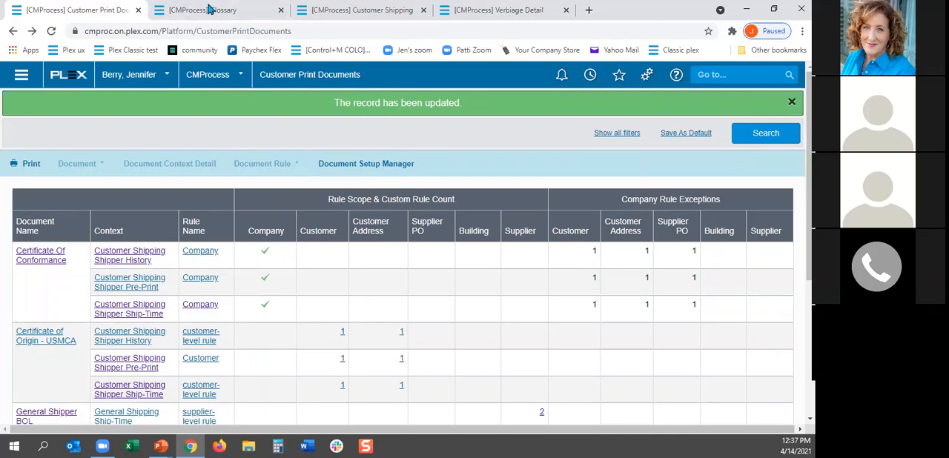
click(362, 10)
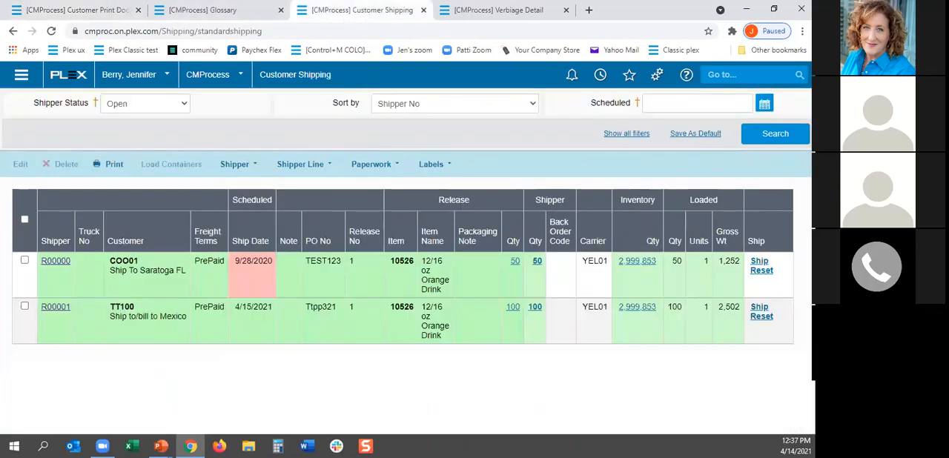
Step: Refresh the open shippers list, reset both shippers, and pre-print the paperwork for the Cool Customer shipper
click(771, 139)
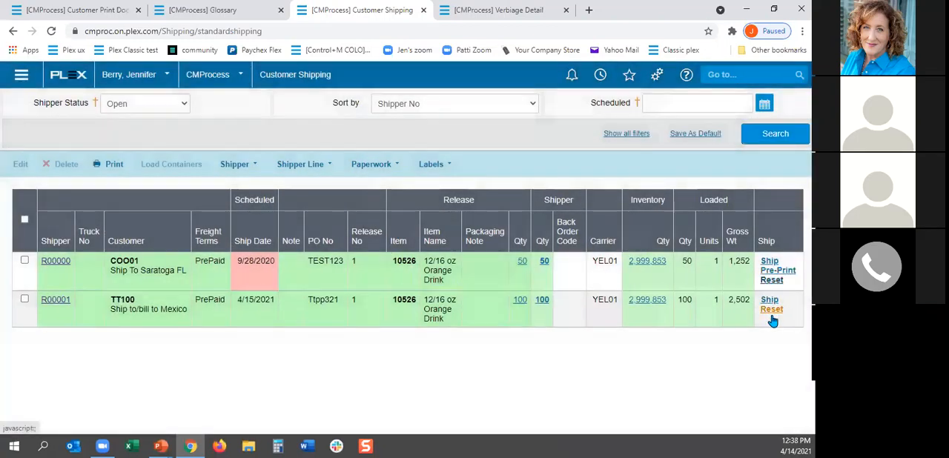
click(771, 313)
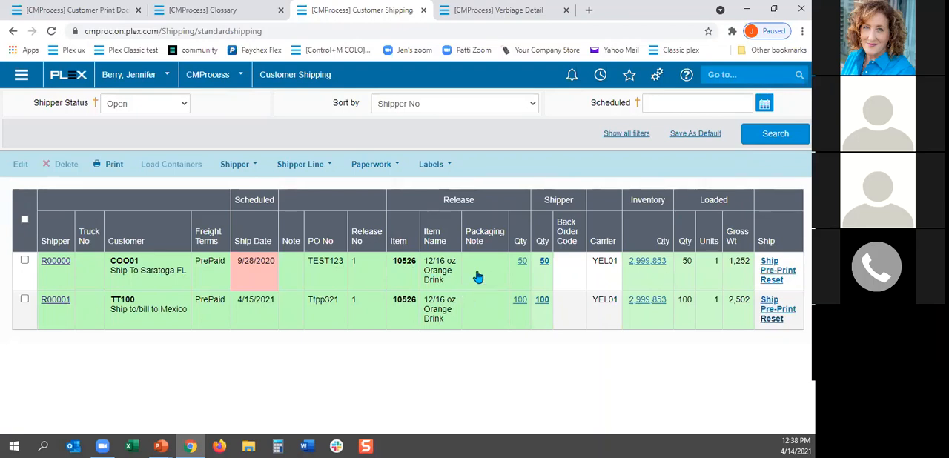
click(771, 273)
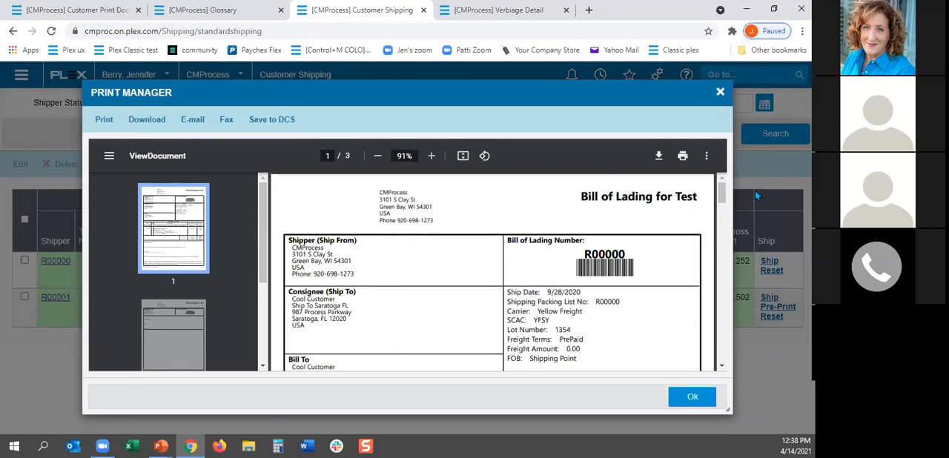
Step: Review the previewed Bill of Lading from its title through the declared value and liability wording, and close the preview
drag(721, 197, 720, 218)
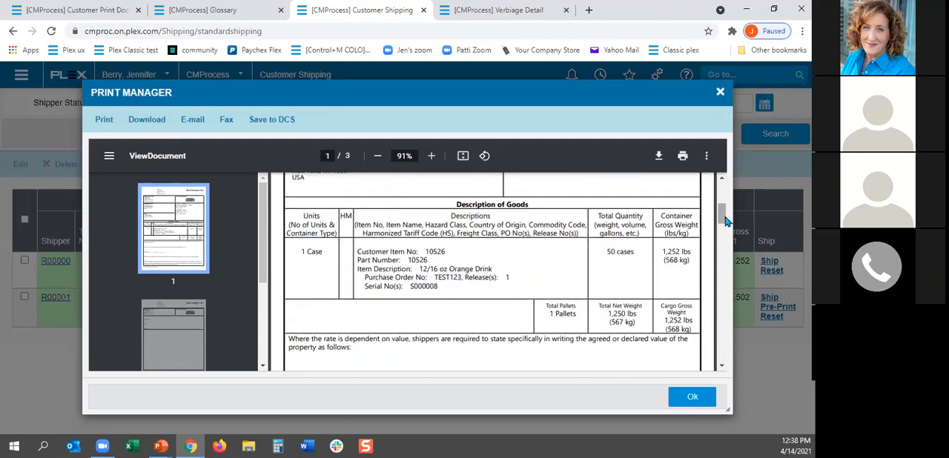
drag(722, 219, 722, 235)
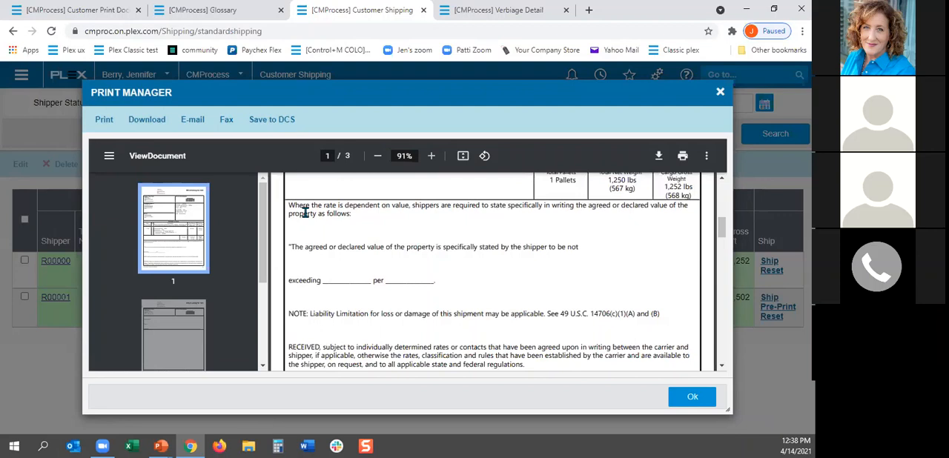
drag(721, 231, 727, 188)
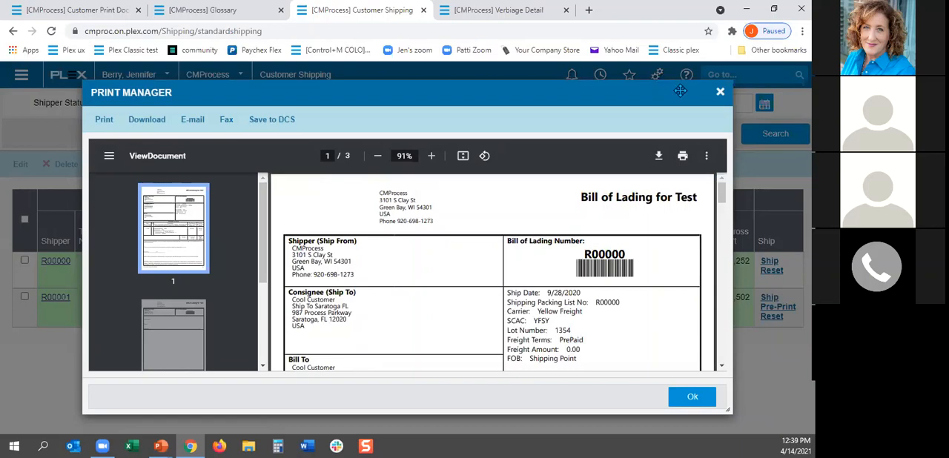
click(720, 94)
Step: Leave the verbiage detail for the Customers list and search for the active customers
click(504, 9)
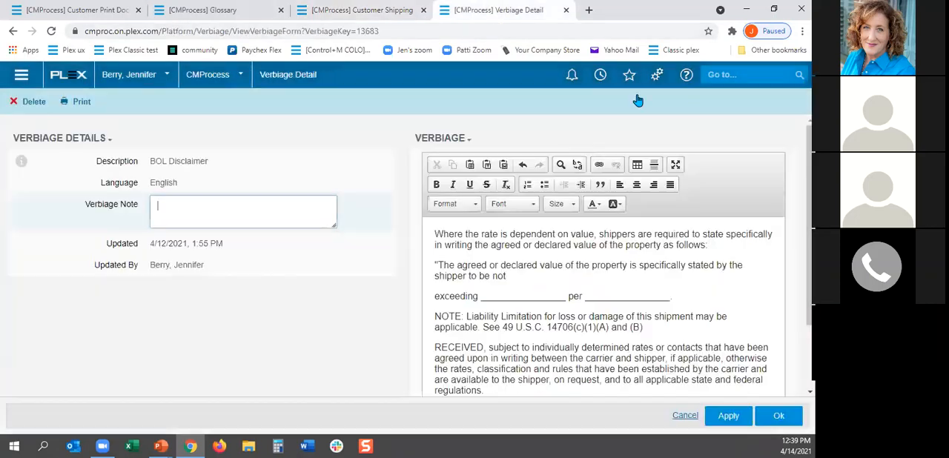
click(710, 74)
text(customer)
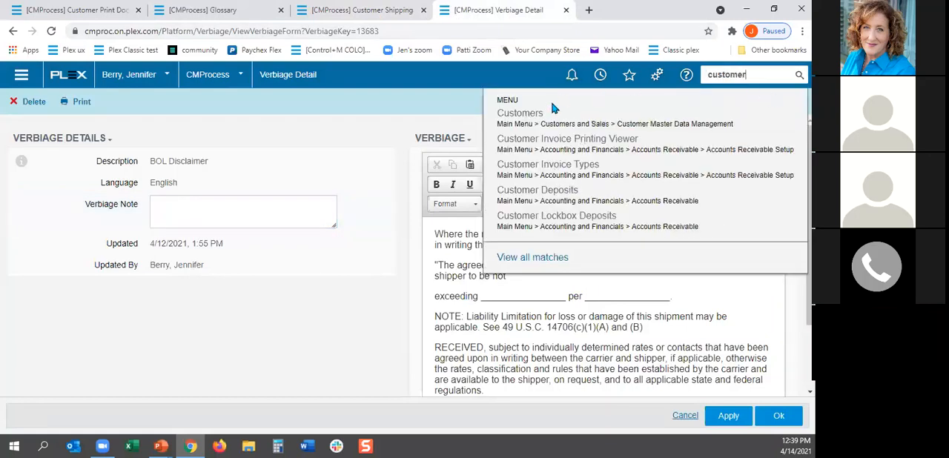
click(528, 113)
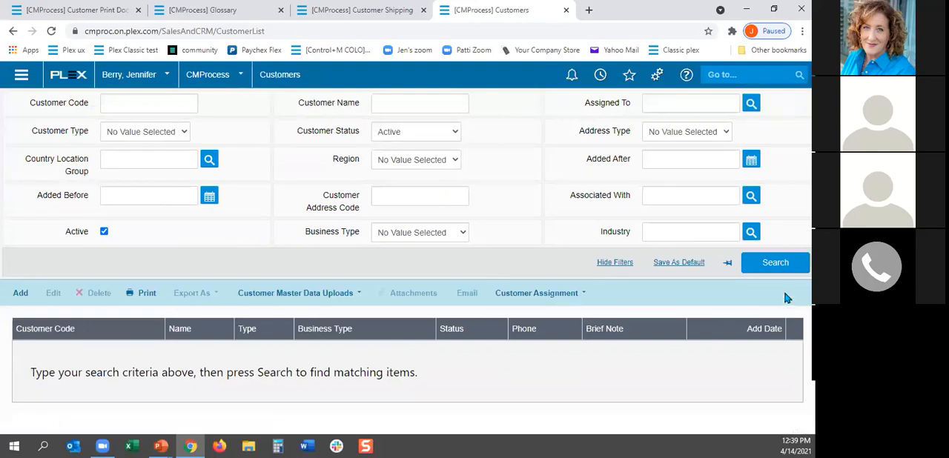
click(780, 269)
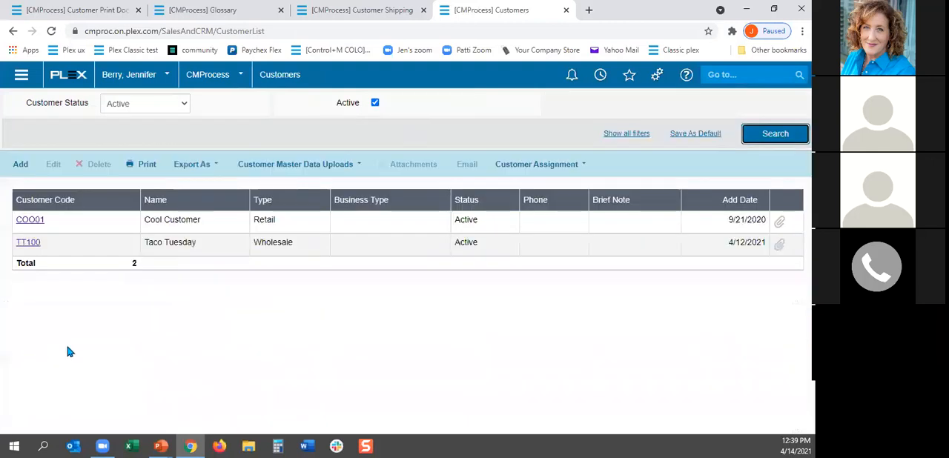
Step: Open Cool Customer's details, check which shipping documents apply at customer level, and close the list without saving
click(22, 221)
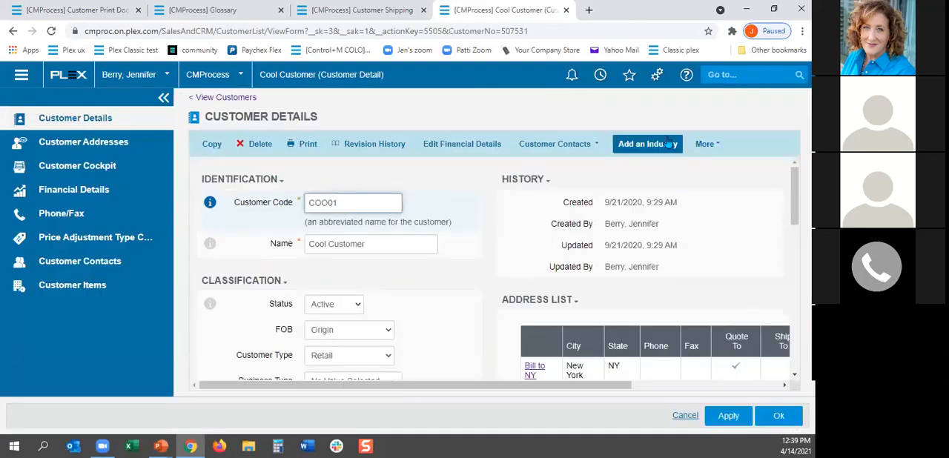
click(704, 145)
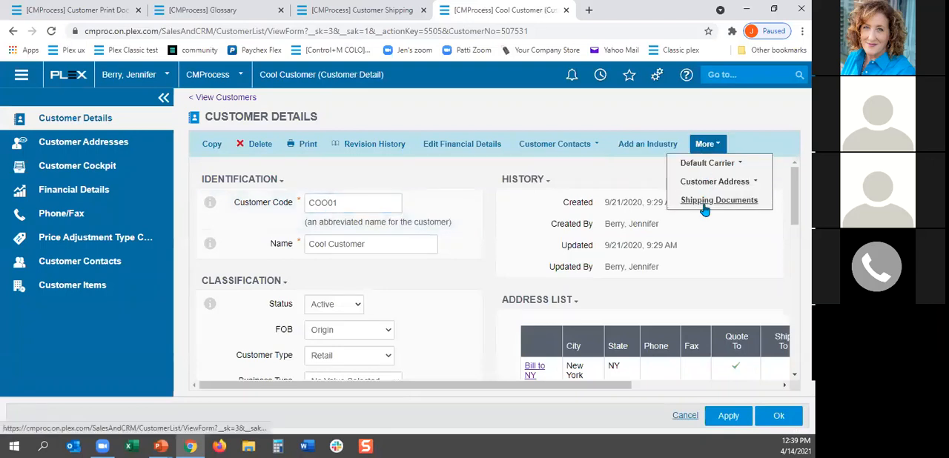
click(702, 202)
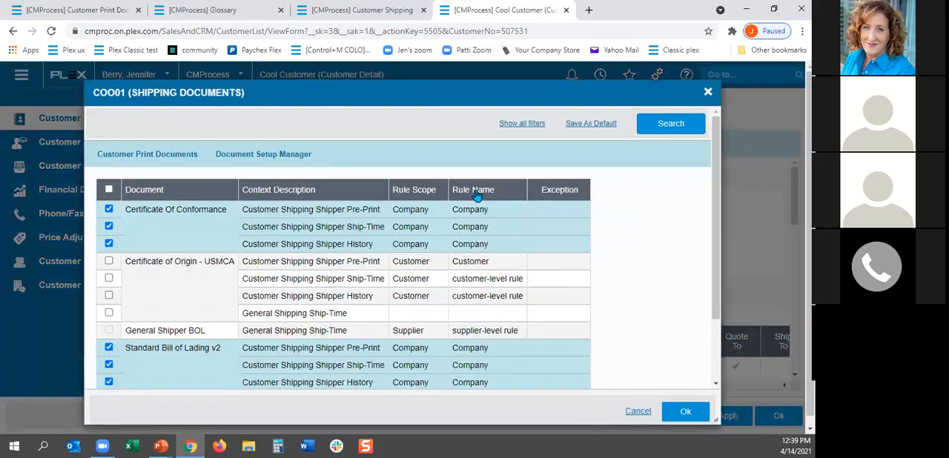
click(109, 226)
click(707, 92)
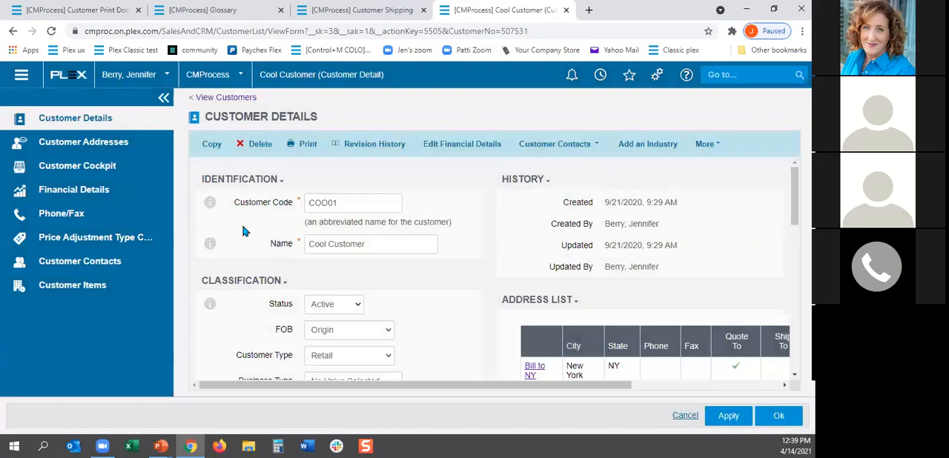
Step: Check the shipping documents set for the Ship To Saratoga FL customer address, and return to the address detail
click(93, 142)
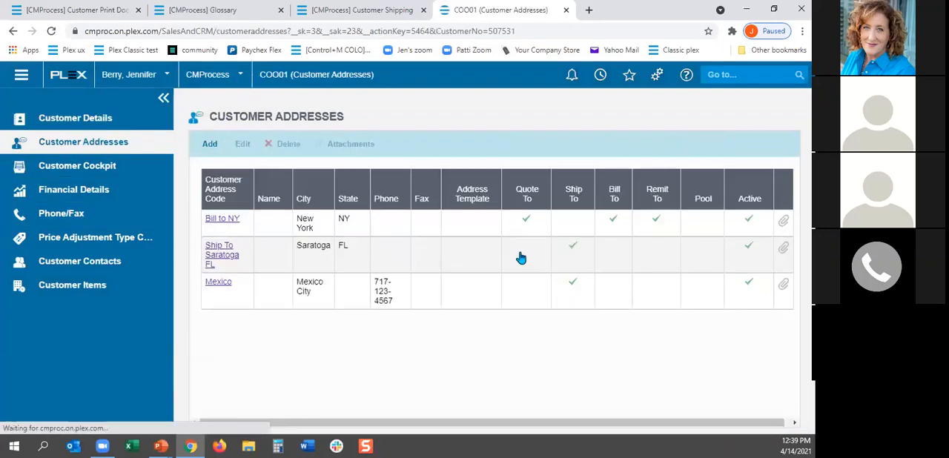
click(210, 255)
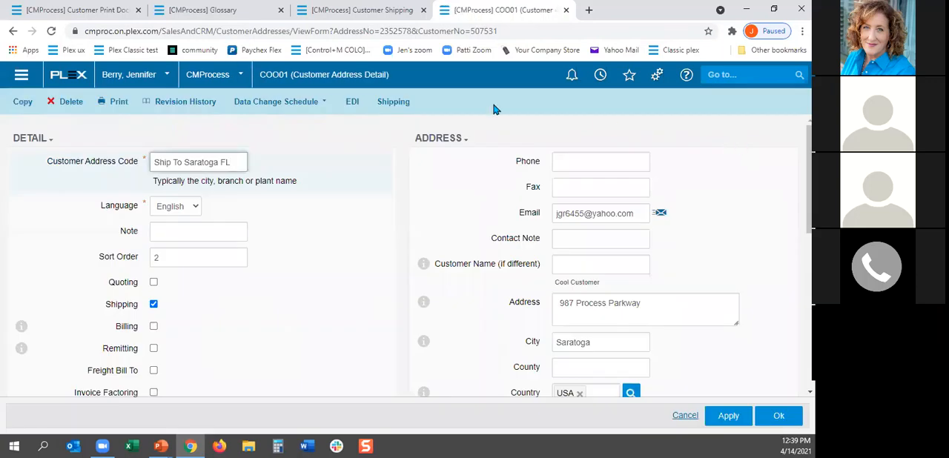
click(393, 102)
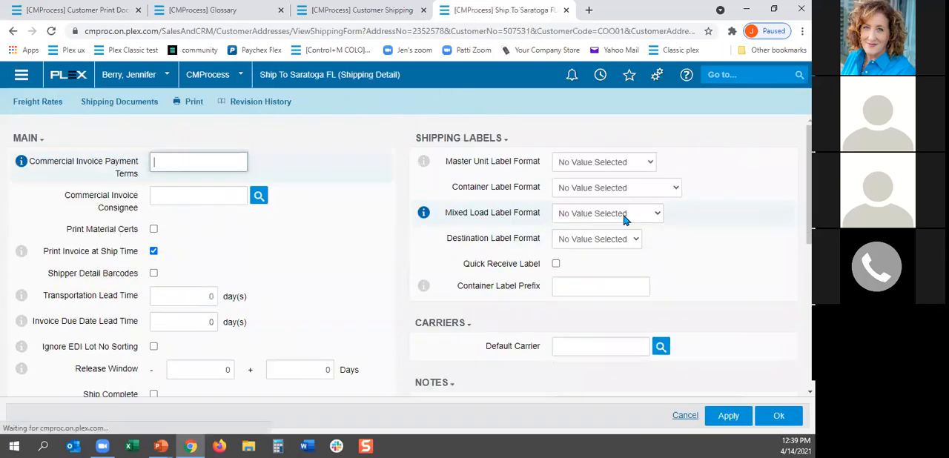
click(118, 101)
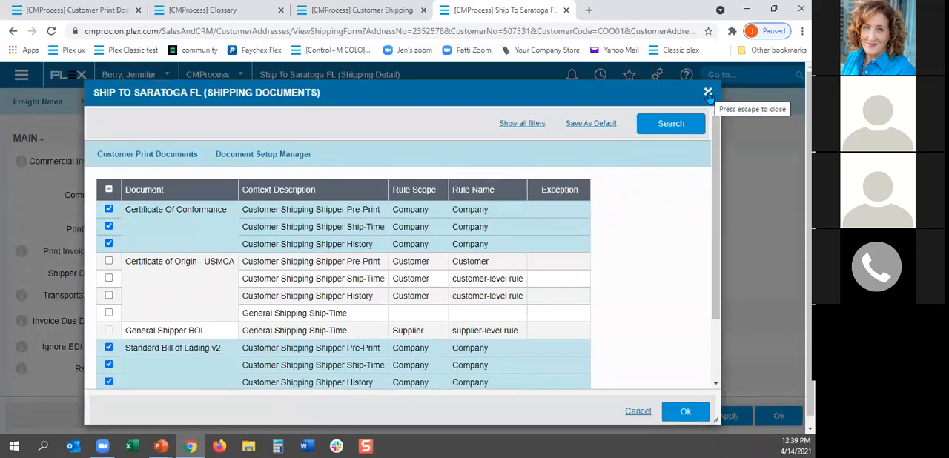
click(708, 93)
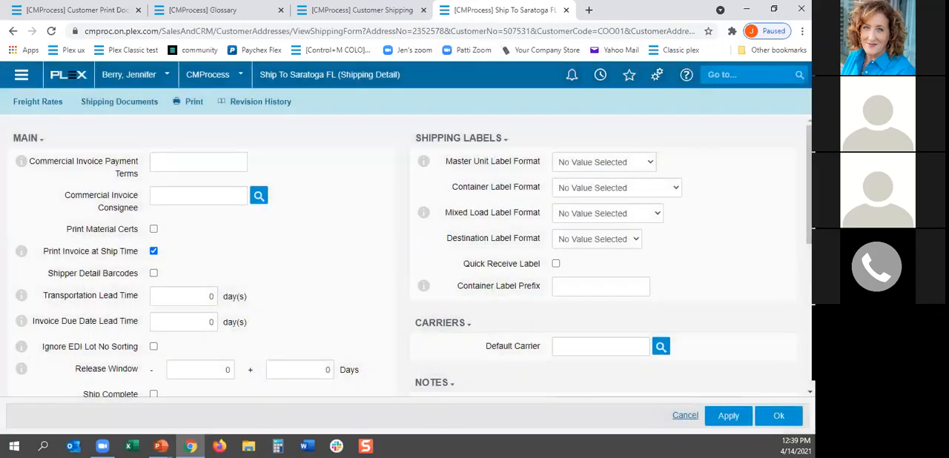
click(13, 34)
Step: In Customer Shipping, reset the Cool Customer shipper and pre-print its documents again, closing the preview after checking it
click(362, 10)
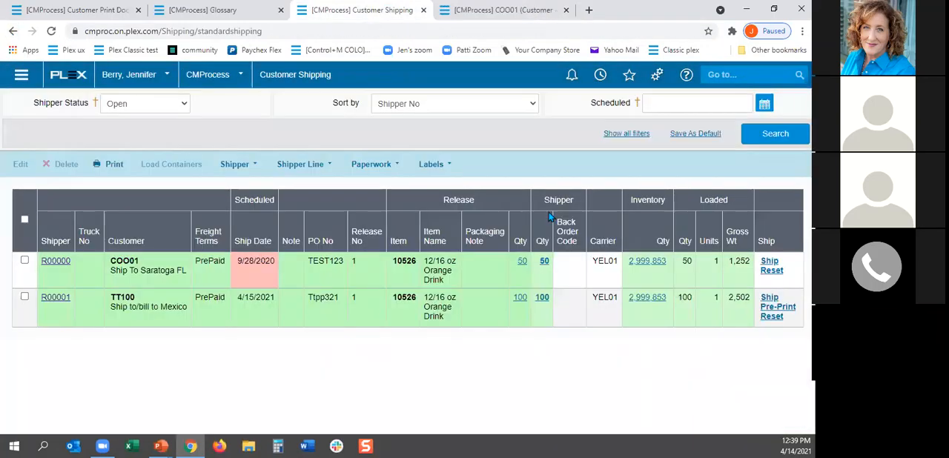
click(771, 271)
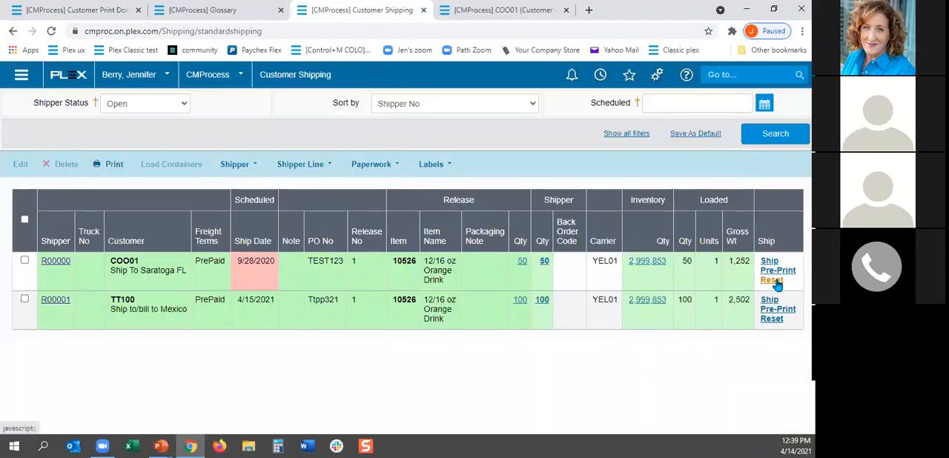
click(772, 272)
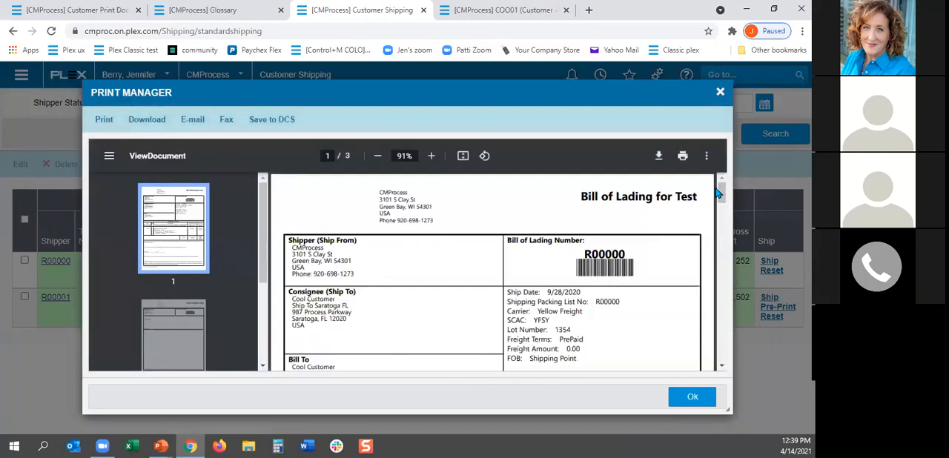
click(719, 94)
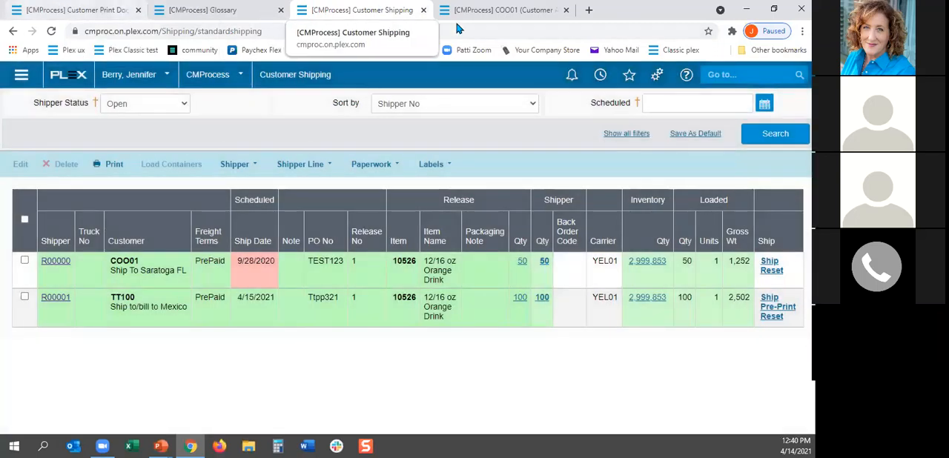
Step: Find the open sales orders and open the Spot Buy order for Cool Customer
click(495, 15)
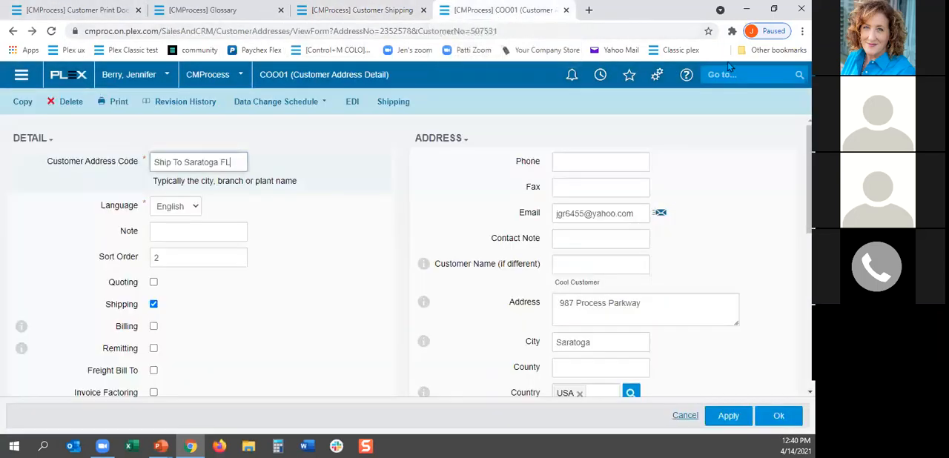
click(736, 75)
text(sales)
key(Return)
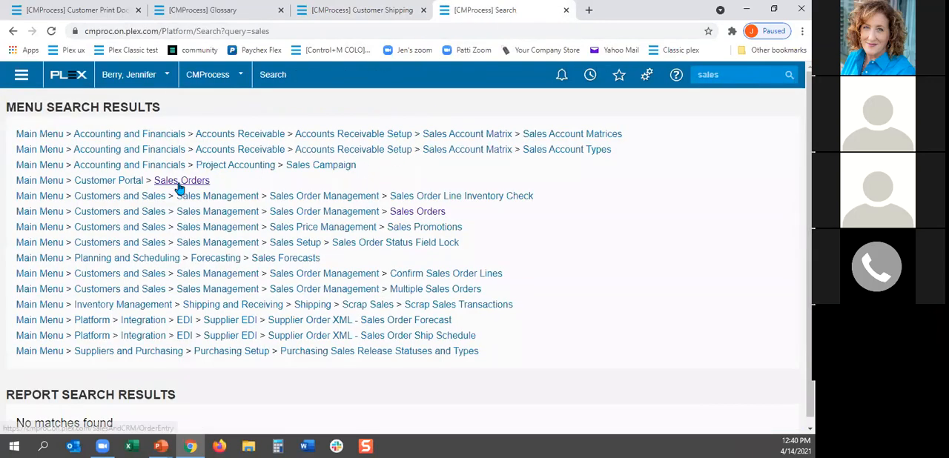
click(183, 181)
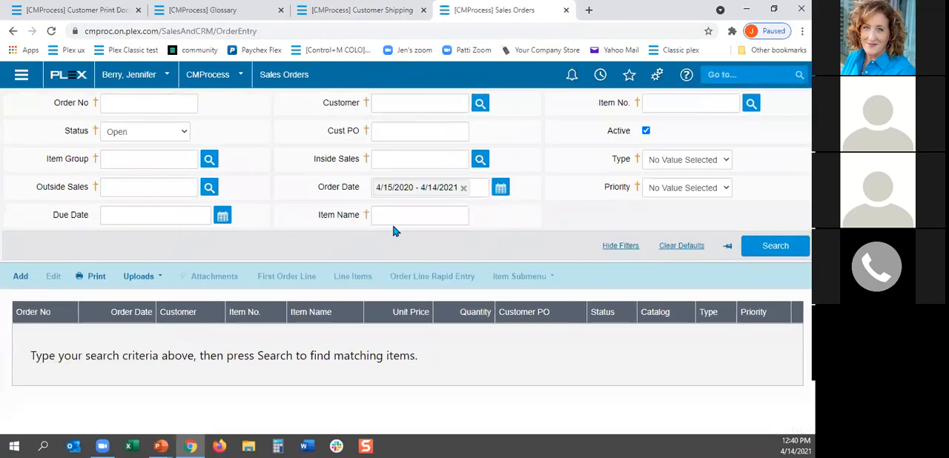
click(775, 248)
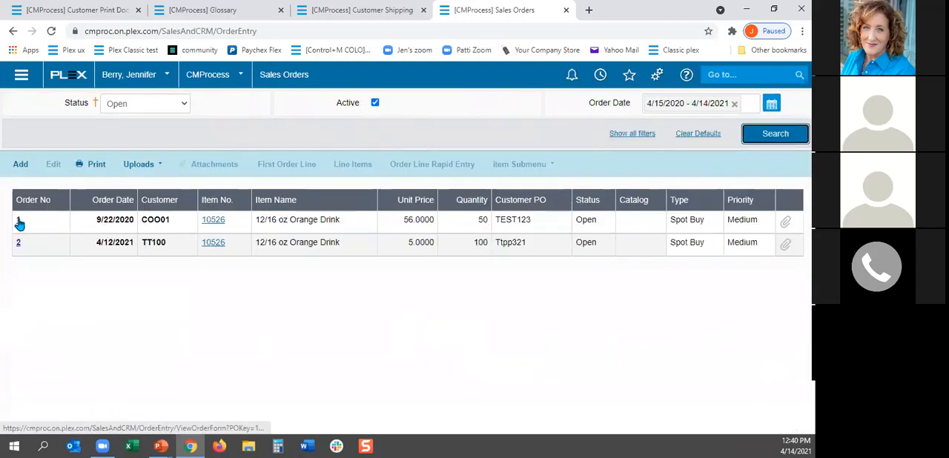
click(19, 222)
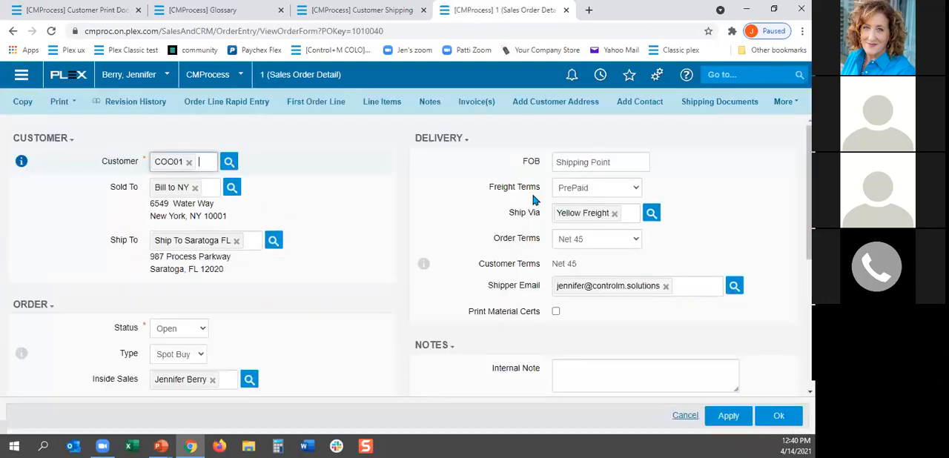
Step: Enable the Certificate Of Conformance for Shipper Pre-Print, Ship-Time and History in the sales order's shipping documents and save
click(717, 102)
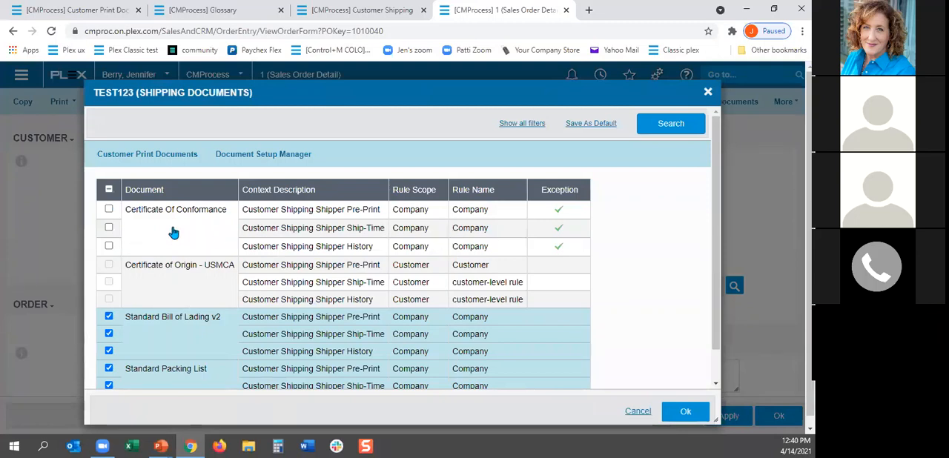
click(108, 210)
click(109, 228)
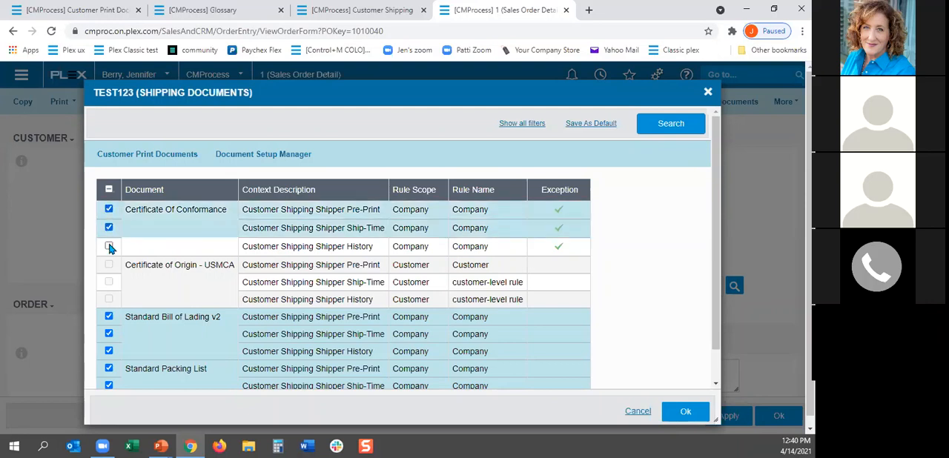
click(109, 247)
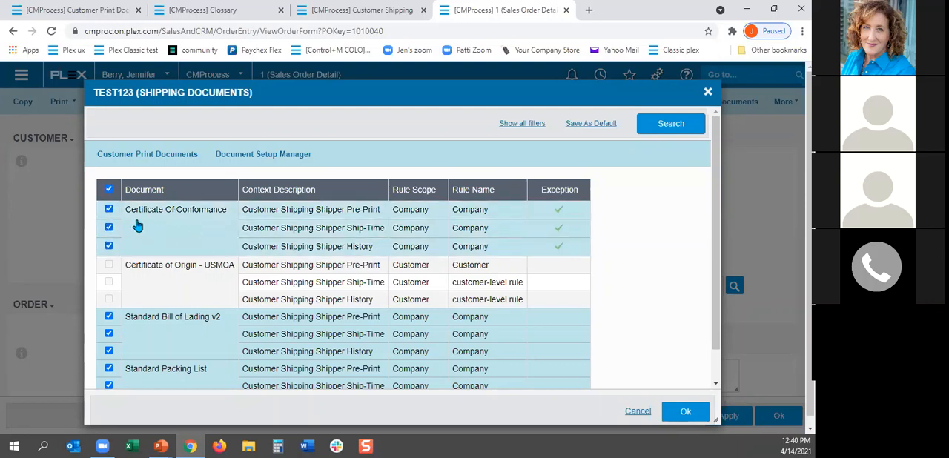
click(684, 410)
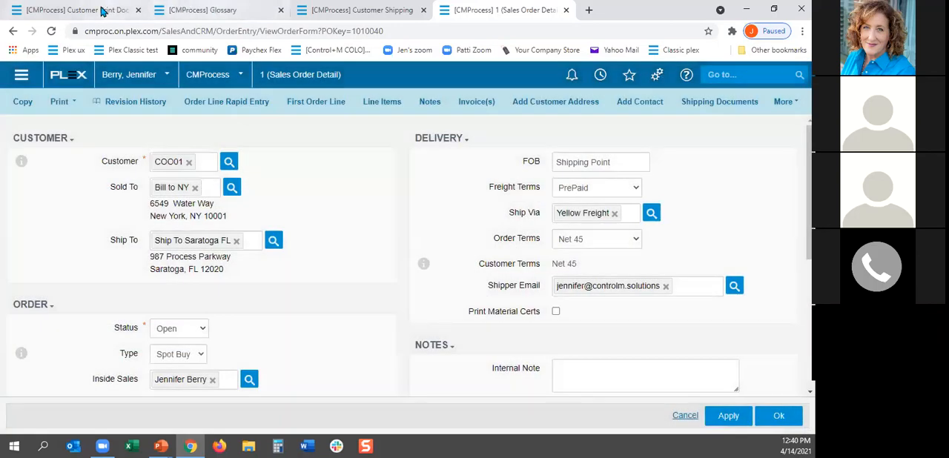
Step: Reset the Cool Customer shipper in Customer Shipping, pre-print its documents, review the pages, and close the preview
click(370, 11)
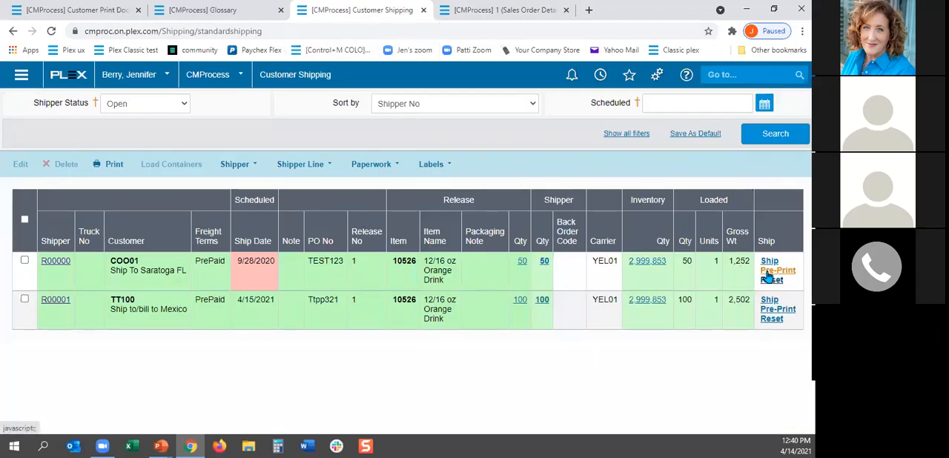
click(771, 272)
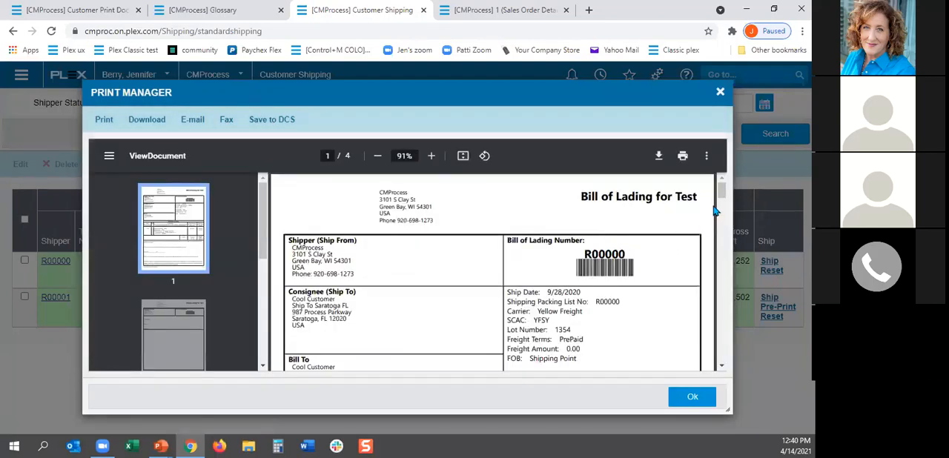
drag(722, 193, 722, 341)
click(719, 91)
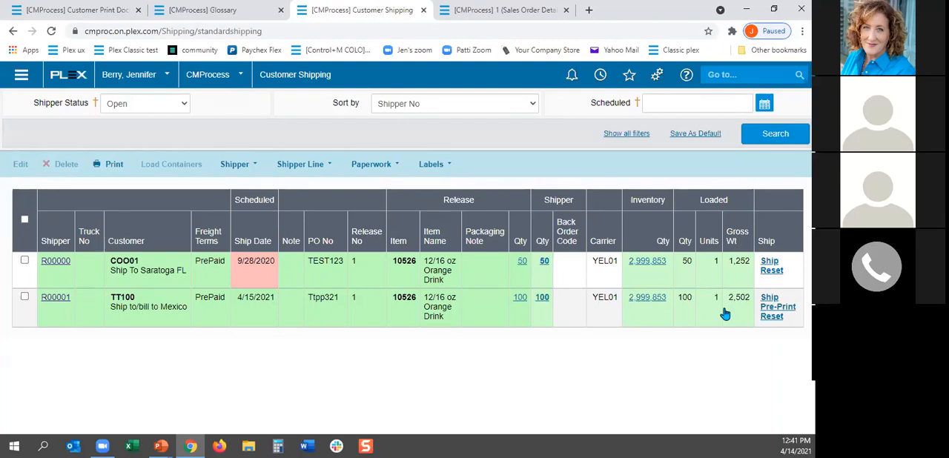
Step: Pre-print the documents for the TT100 shipper going to Mexico and review the language and details on the Bill of Lading
click(771, 310)
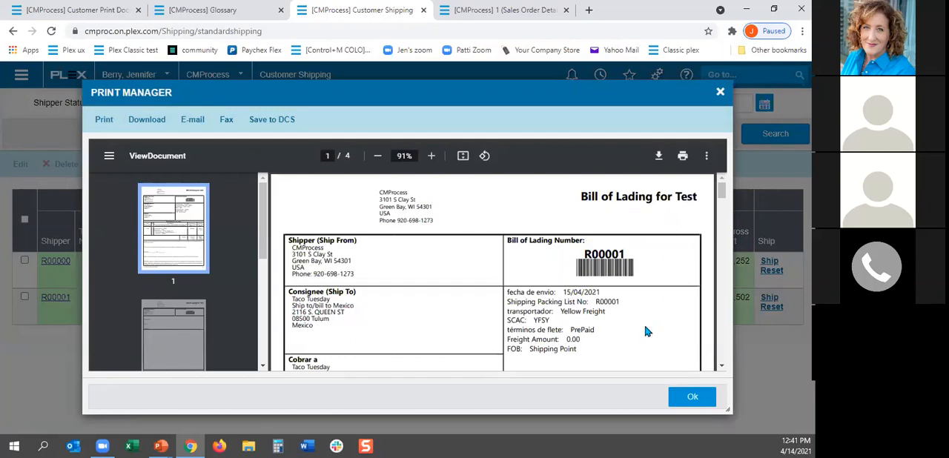
scroll(645, 332, down, 1)
scroll(642, 312, up, 1)
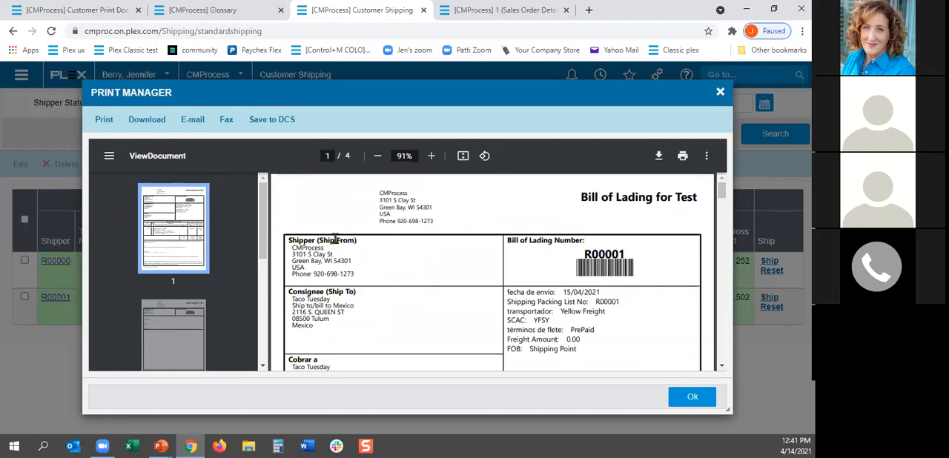
scroll(685, 344, down, 1)
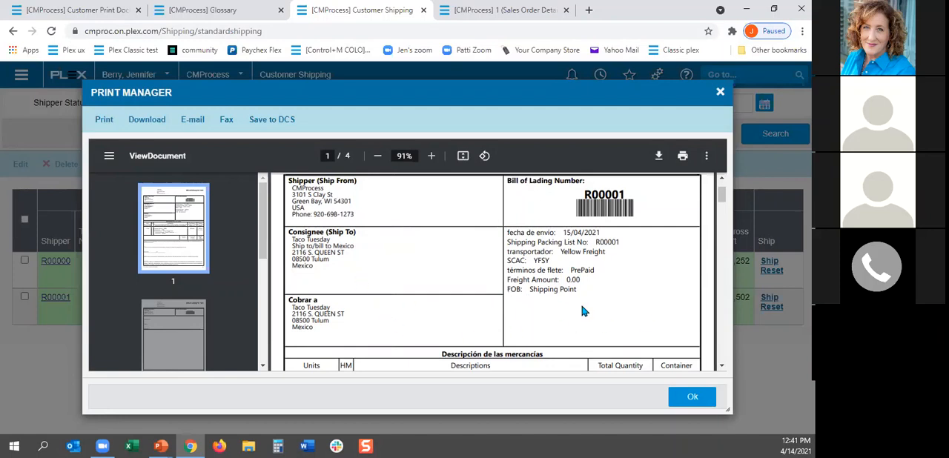
scroll(582, 311, down, 2)
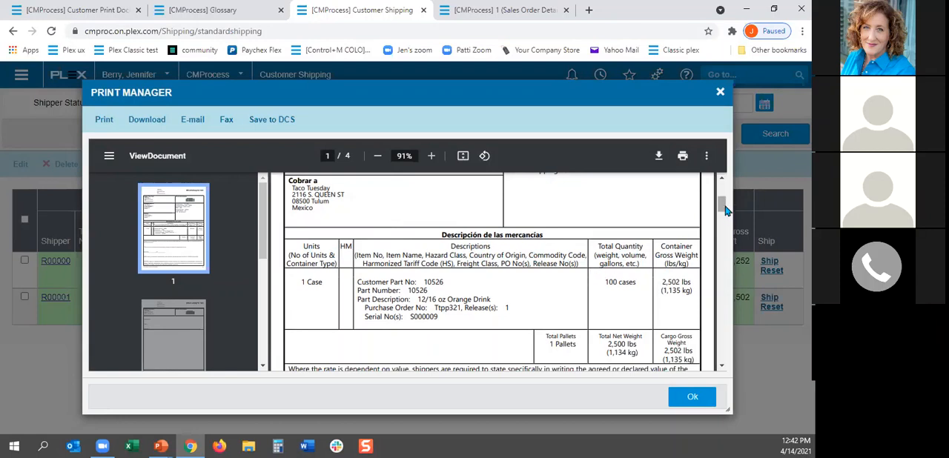
drag(723, 210, 720, 232)
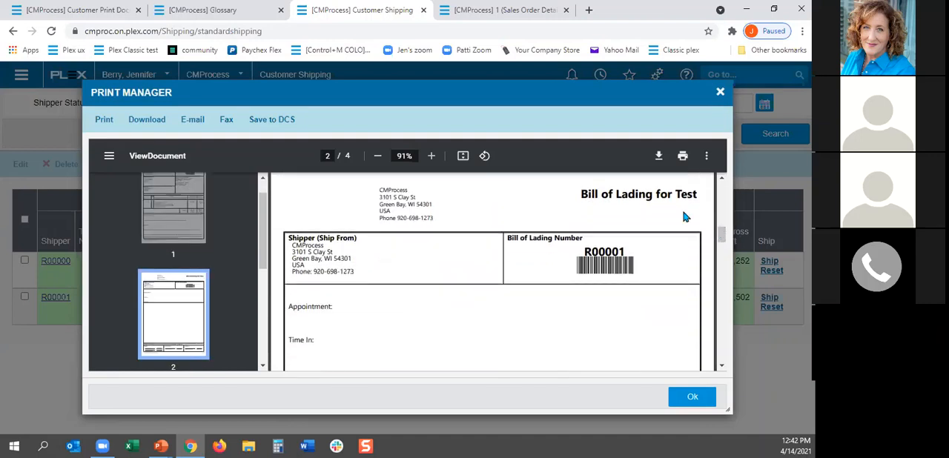
Step: Check the Packing List and the Certification of Origin in the pre-printed documents and close the preview
scroll(625, 269, down, 10)
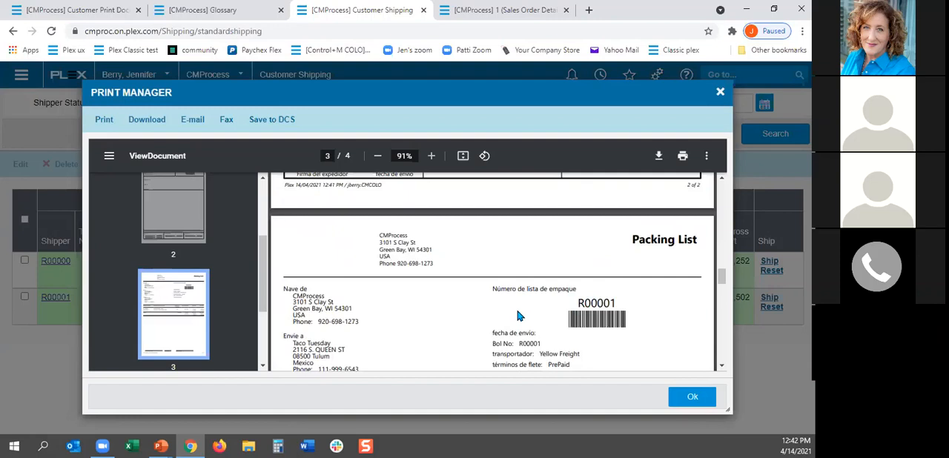
scroll(519, 315, down, 1)
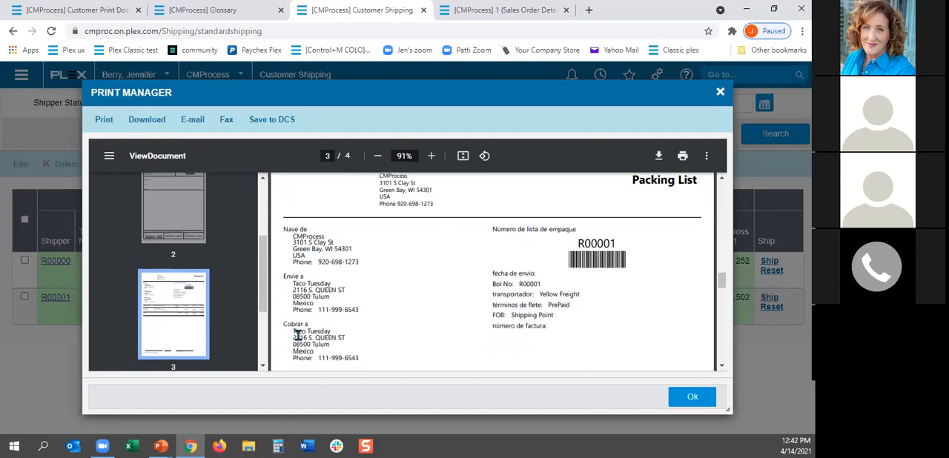
scroll(599, 307, down, 5)
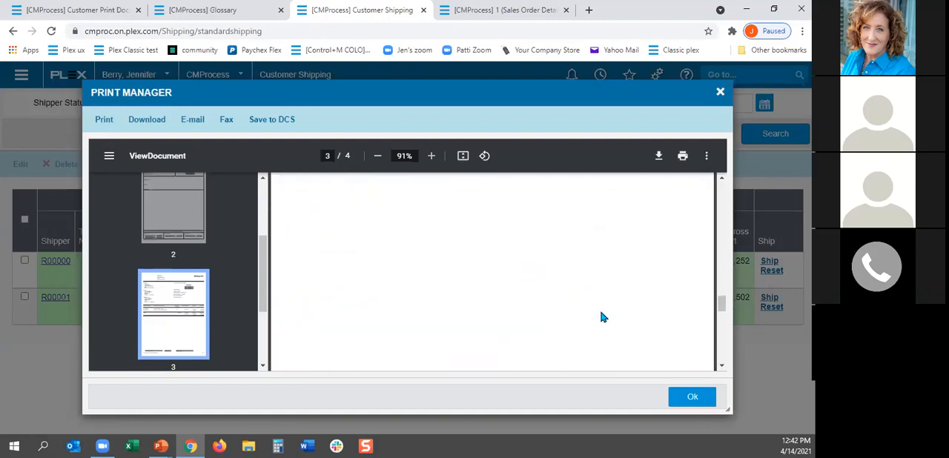
scroll(601, 317, down, 3)
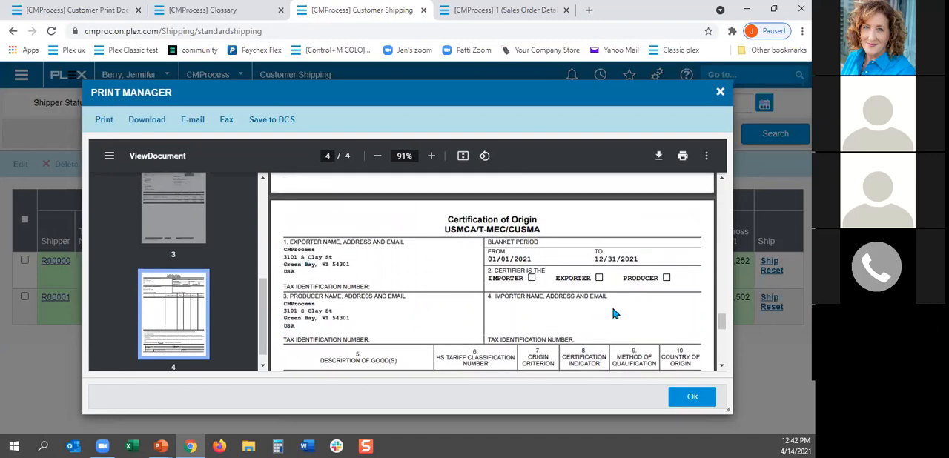
scroll(613, 313, down, 5)
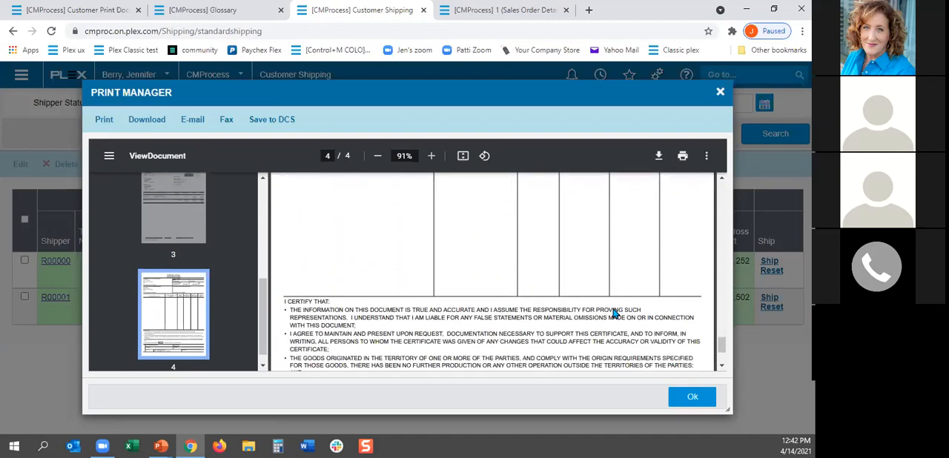
scroll(610, 302, up, 3)
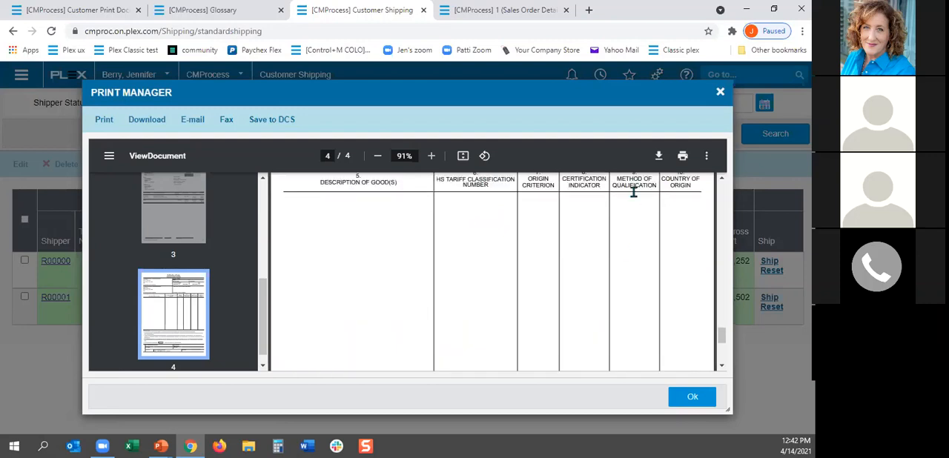
click(720, 94)
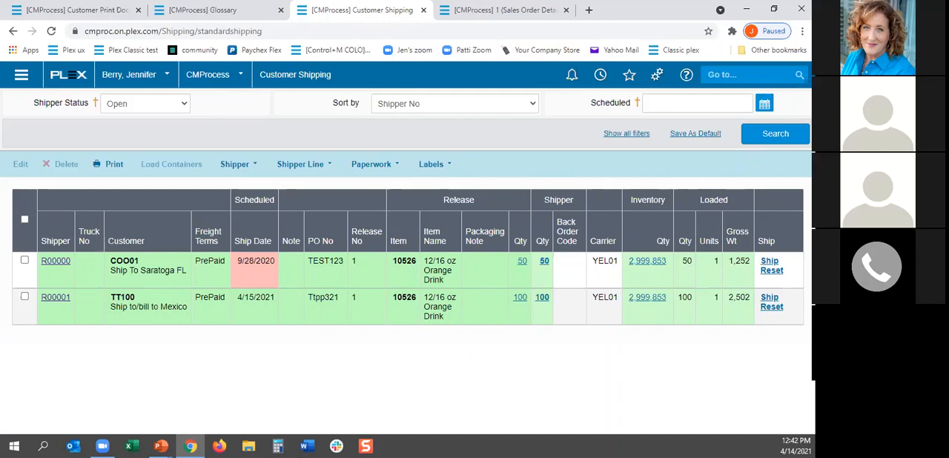
key(alt+Tab)
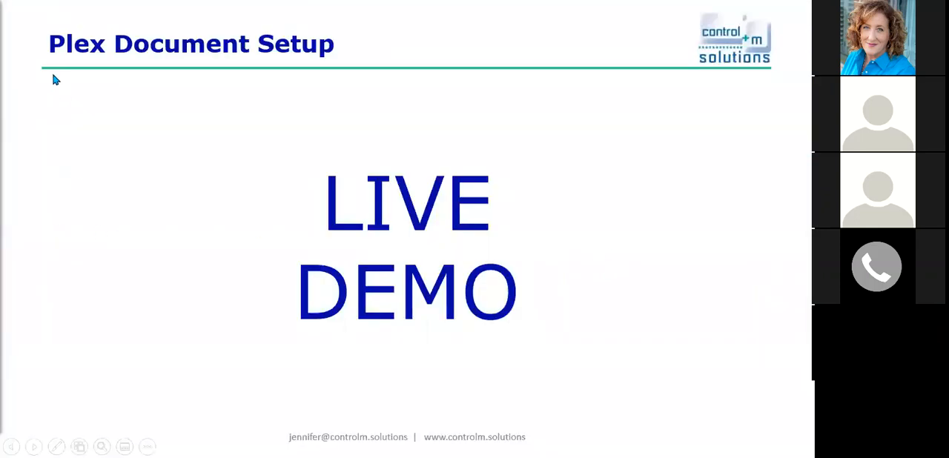
key(Right)
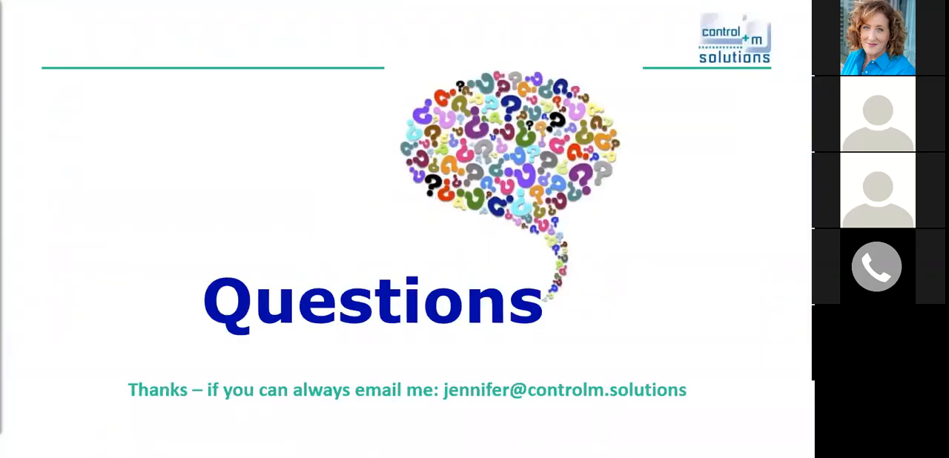